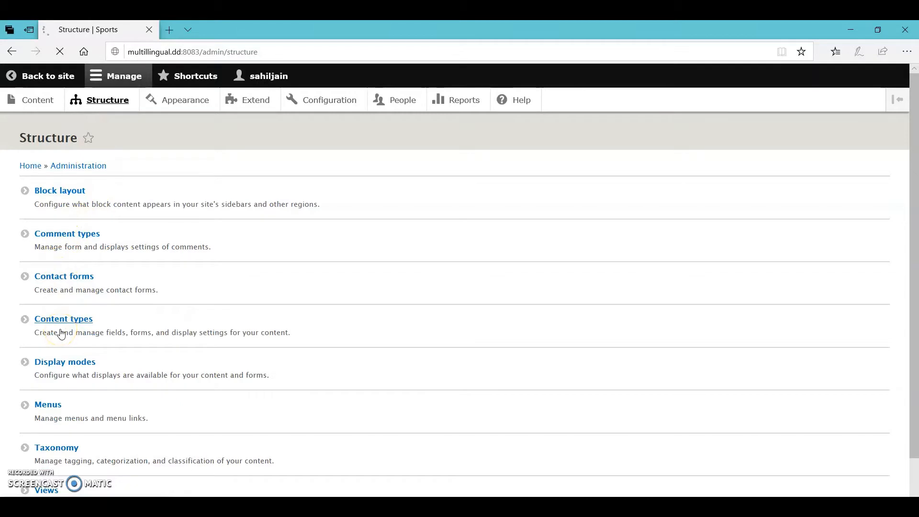
# Add a content type named "Sport" with the description "information about the sport".
pyautogui.click(78, 197)
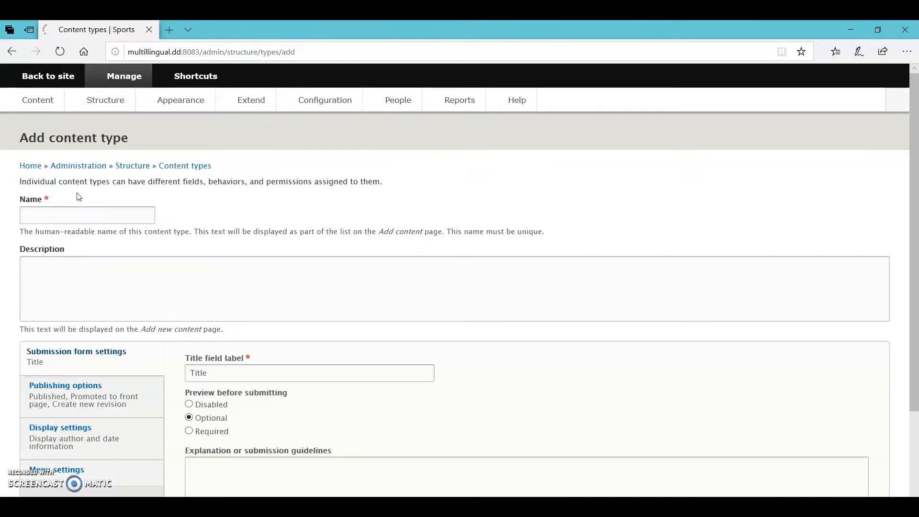
pyautogui.click(59, 212)
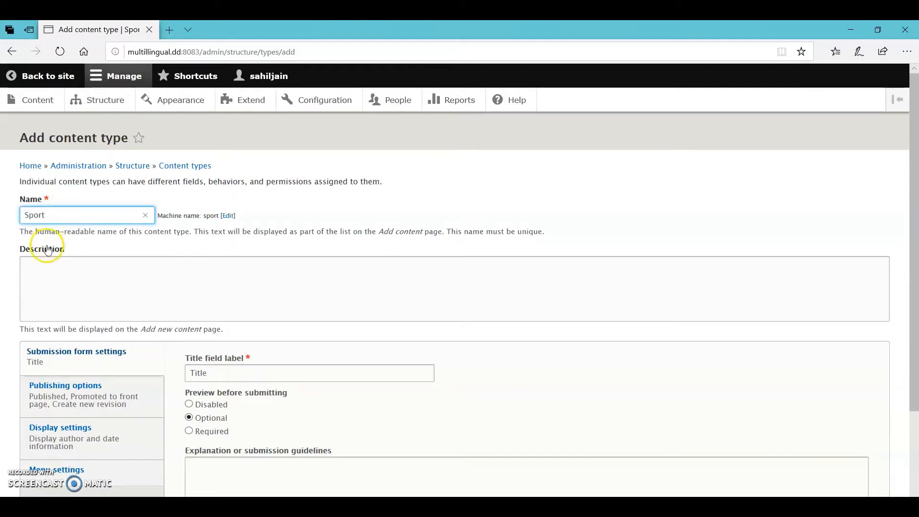
pyautogui.click(35, 262)
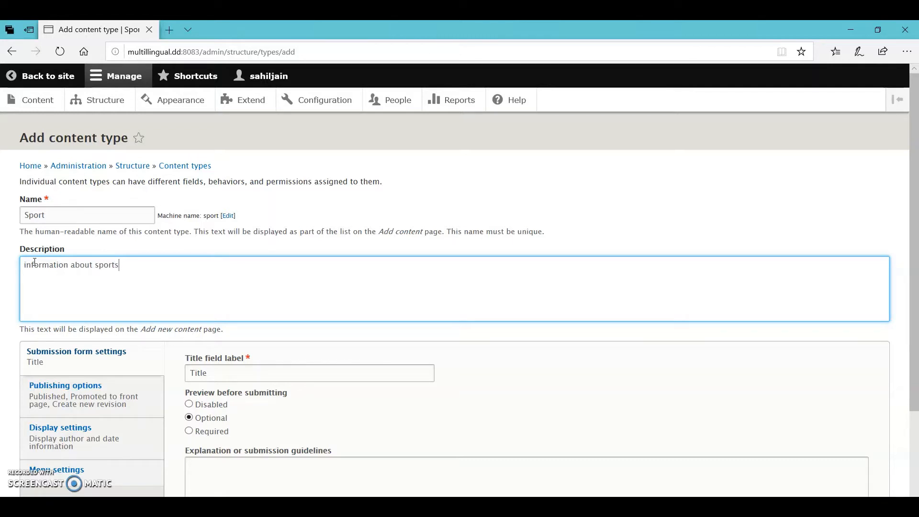
pyautogui.click(103, 269)
pyautogui.scroll(-2, 127, 395)
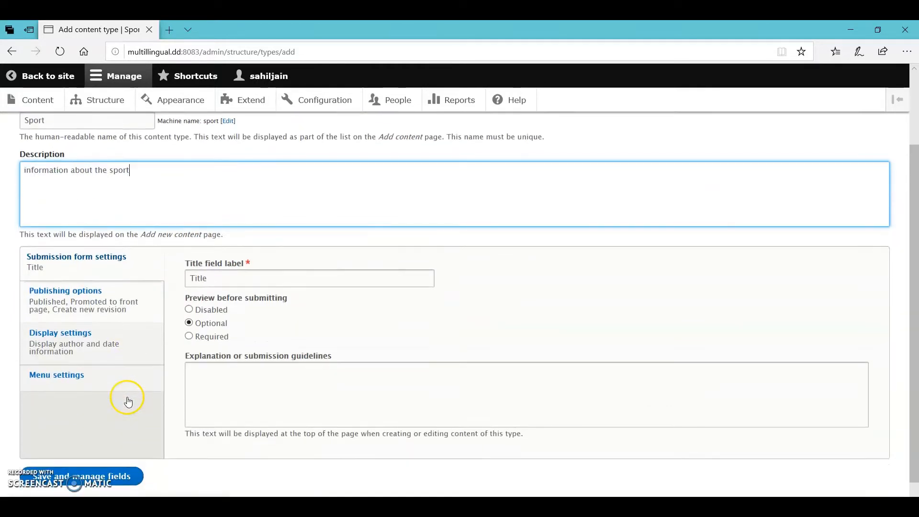
# Remove Main navigation from the Sport content type's available menus, then save it and continue to managing its fields.
pyautogui.click(67, 310)
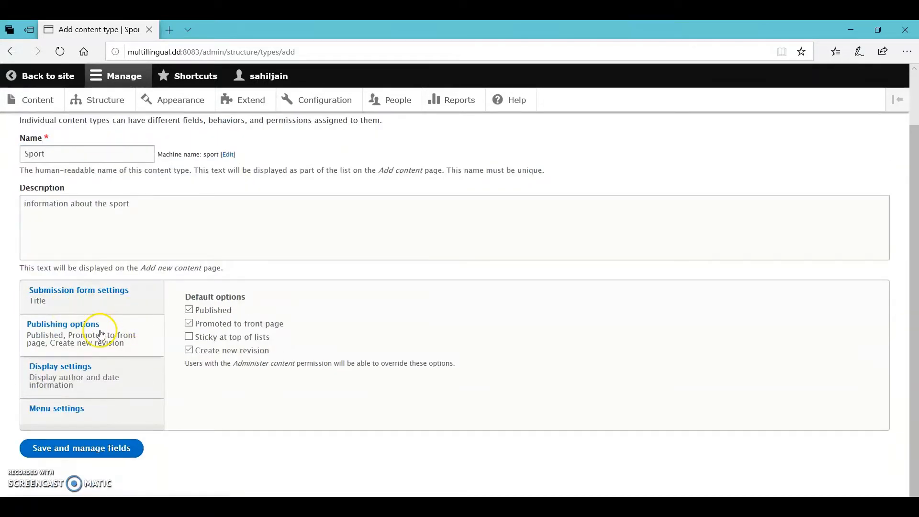
pyautogui.click(90, 381)
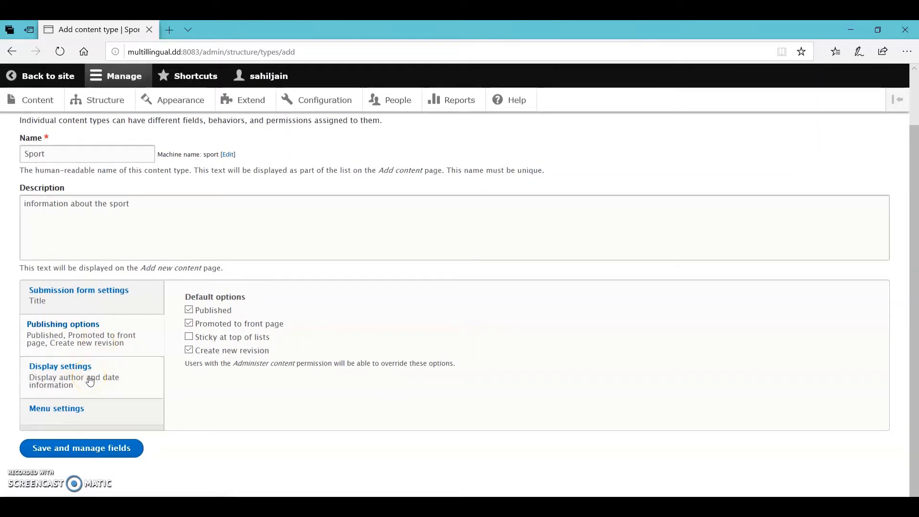
pyautogui.click(88, 408)
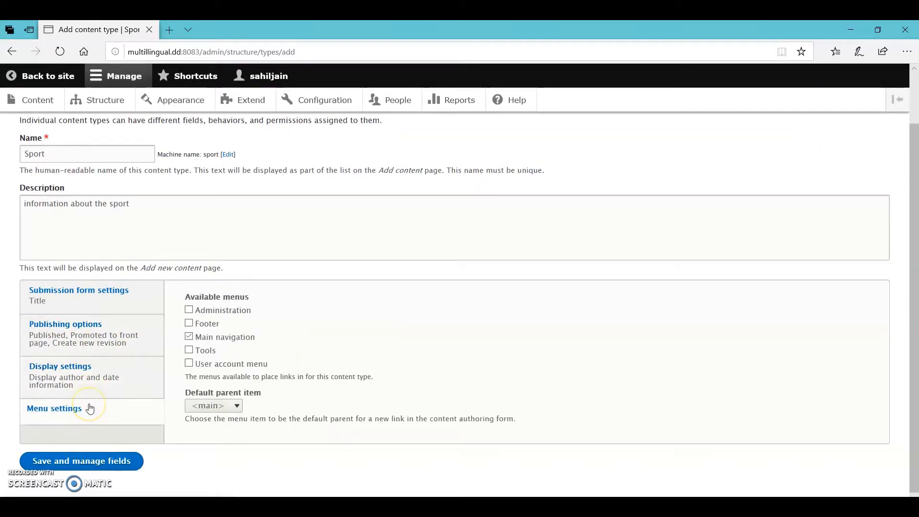
pyautogui.click(190, 338)
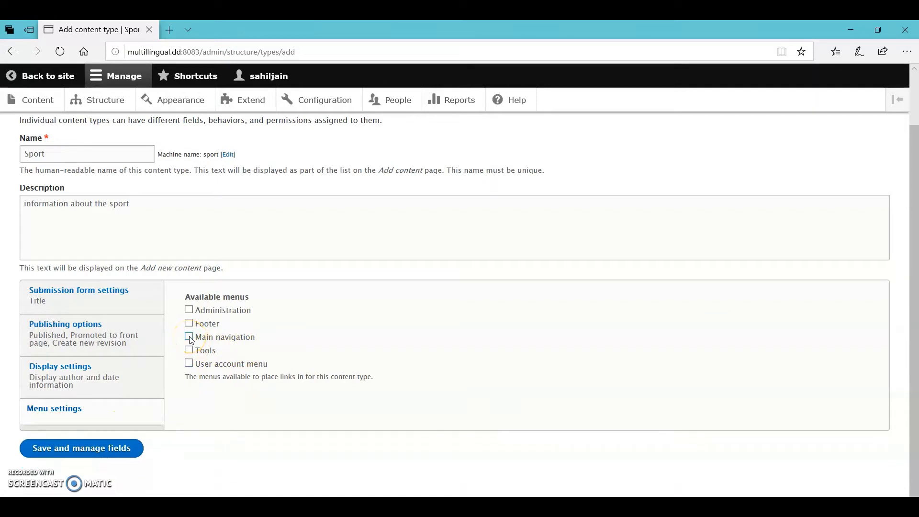
pyautogui.click(100, 458)
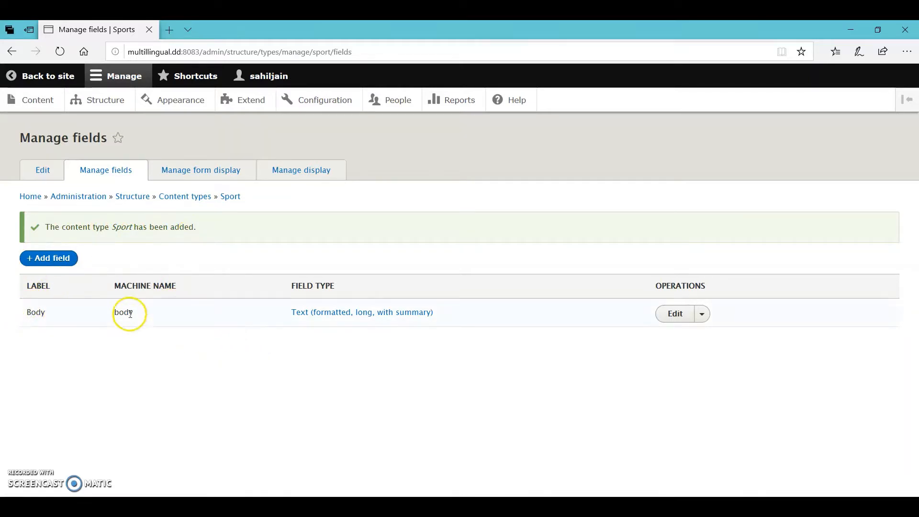
# Start adding a new field to the Sport content type and choose Image as its field type.
pyautogui.click(53, 262)
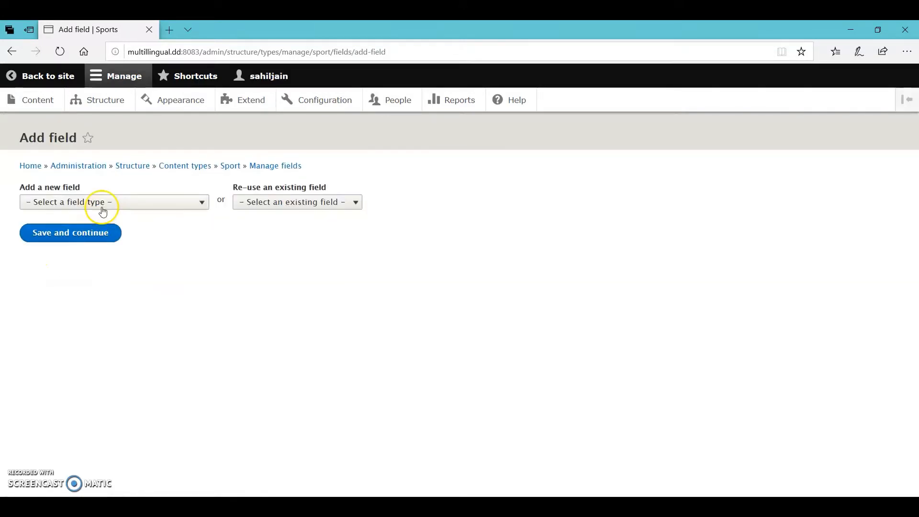
pyautogui.click(101, 203)
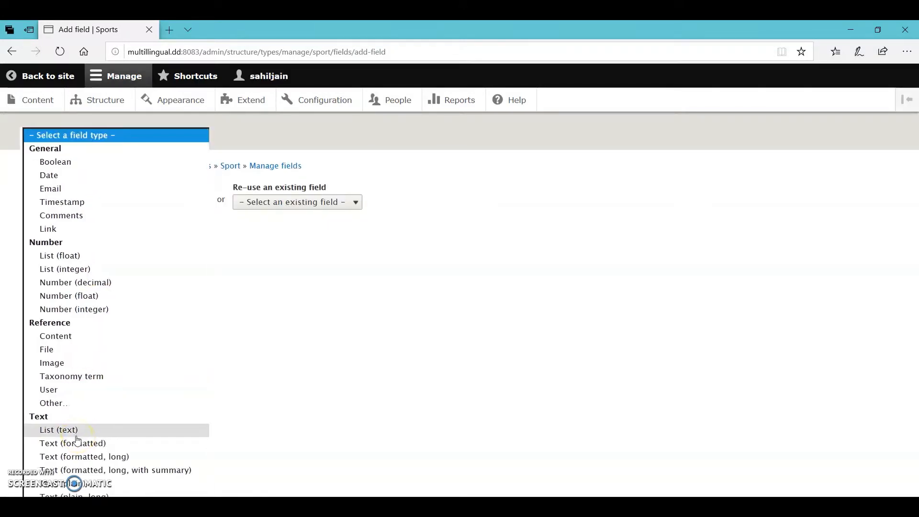
pyautogui.press('Down')
pyautogui.press('Down')
pyautogui.press('Down')
pyautogui.press('Down')
pyautogui.press('Down')
pyautogui.press('Down')
pyautogui.press('Down')
pyautogui.press('Down')
pyautogui.press('Down')
pyautogui.press('Down')
pyautogui.press('Down')
pyautogui.press('Down')
pyautogui.press('Down')
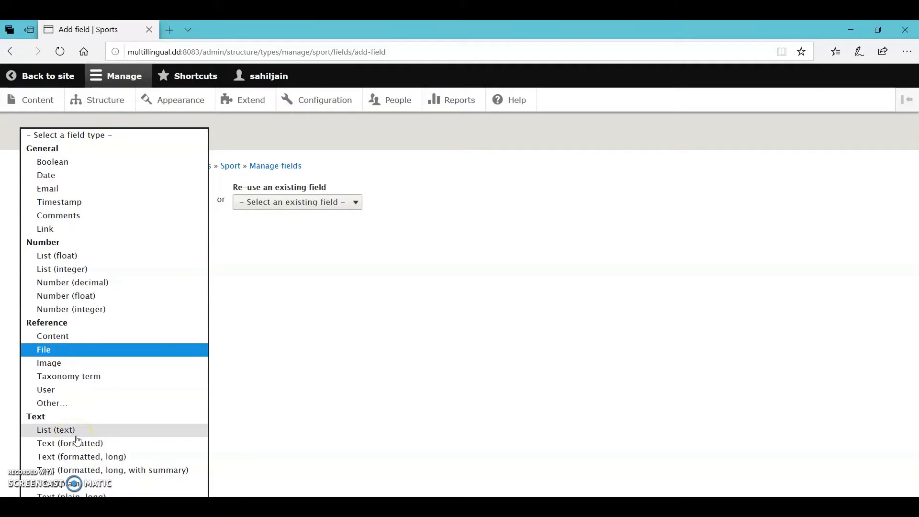
pyautogui.press('Up')
pyautogui.press('Down')
pyautogui.press('Down')
pyautogui.press('Down')
pyautogui.press('Down')
pyautogui.press('Down')
pyautogui.press('Down')
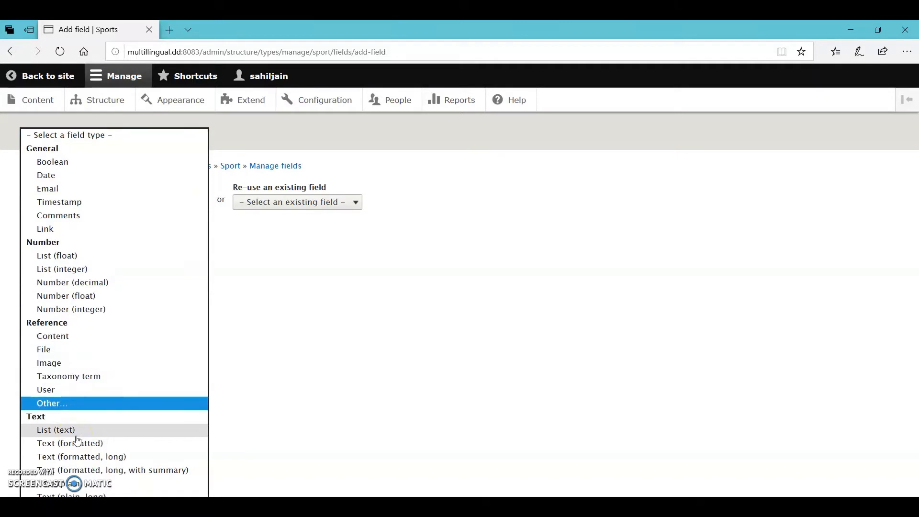
pyautogui.press('Up')
pyautogui.press('Up')
pyautogui.press('Up')
pyautogui.press('Up')
pyautogui.press('Return')
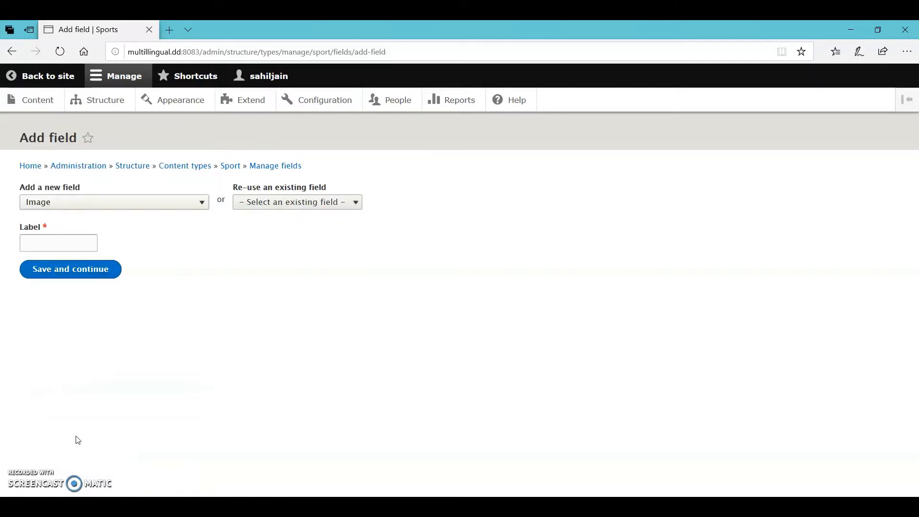
# Label the new field "image" with the machine-readable name "sportimage" and save its field settings.
pyautogui.click(39, 247)
pyautogui.write('image')
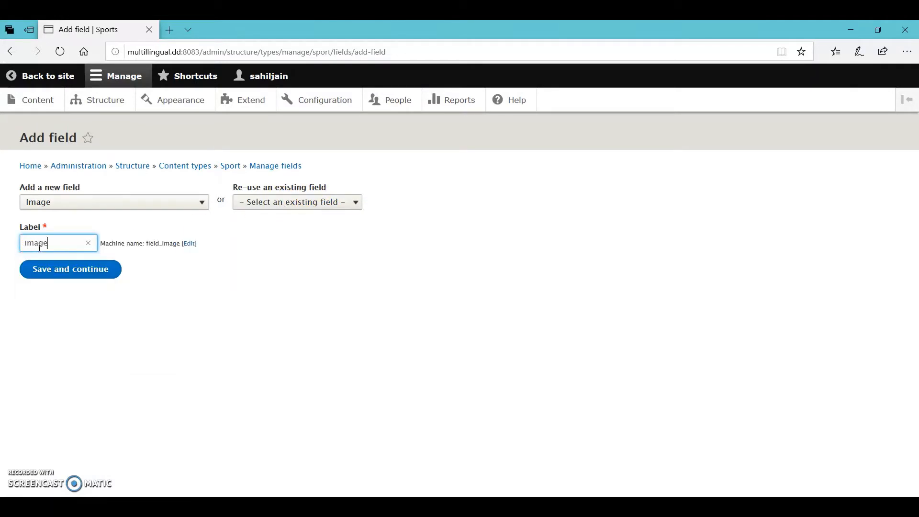
pyautogui.click(64, 267)
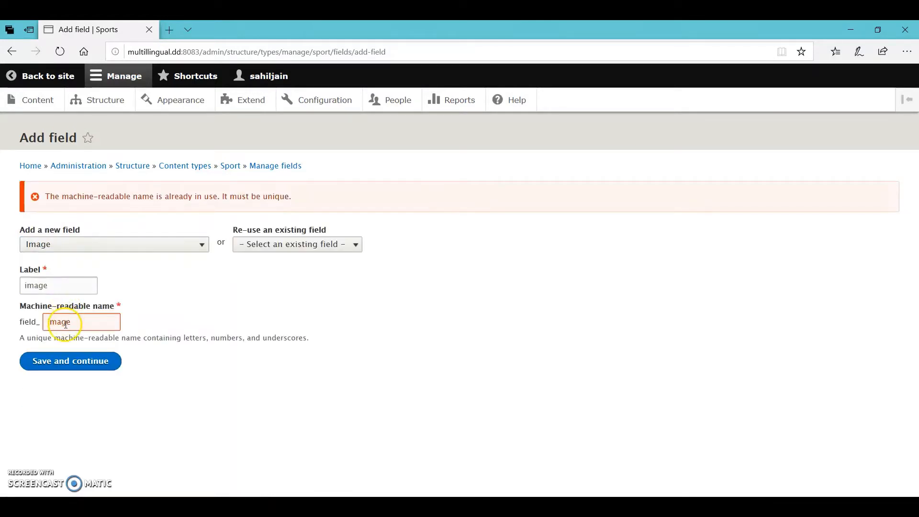
pyautogui.click(50, 321)
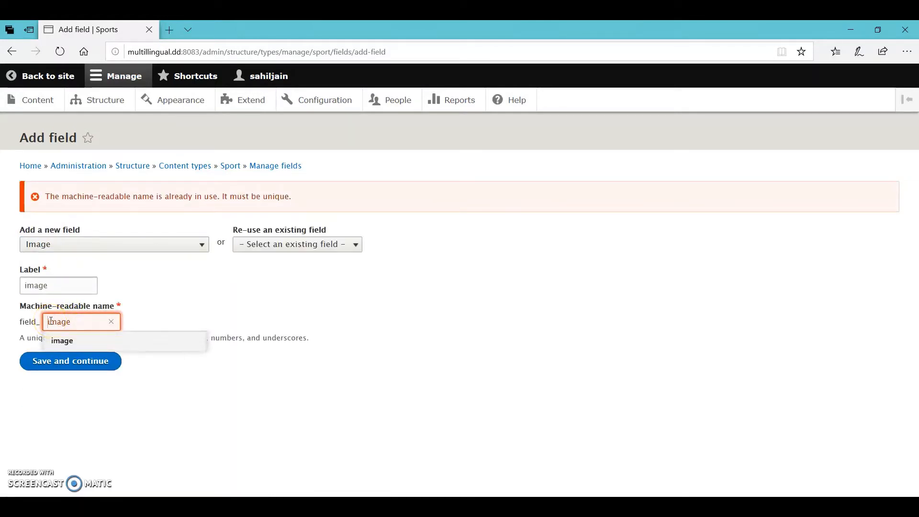
pyautogui.write('sport')
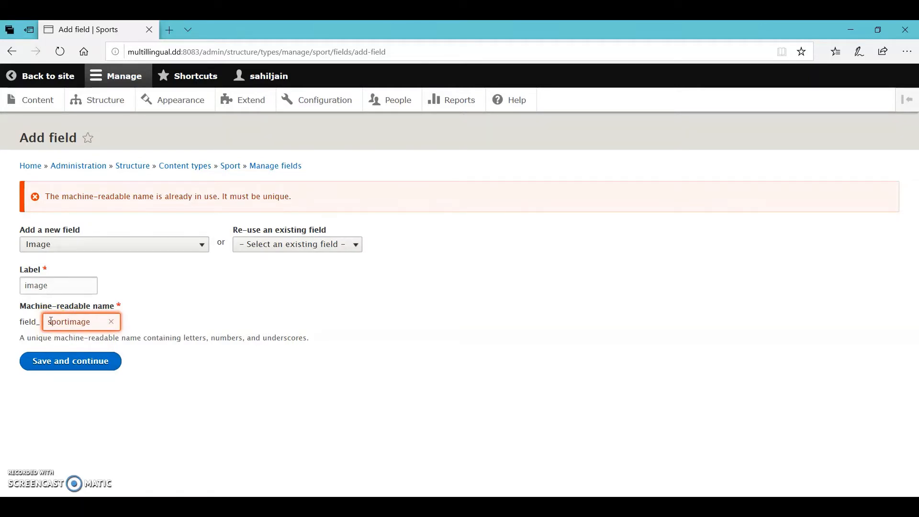
pyautogui.click(61, 359)
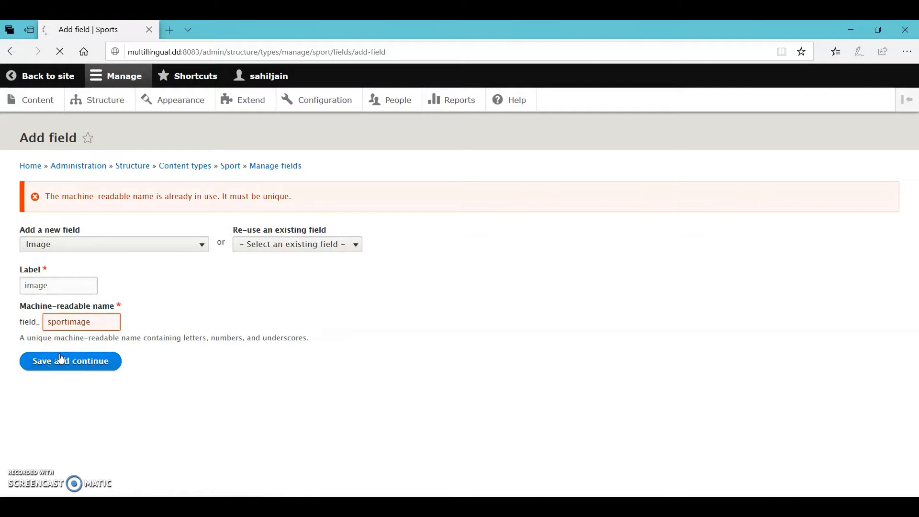
pyautogui.scroll(-3, 61, 357)
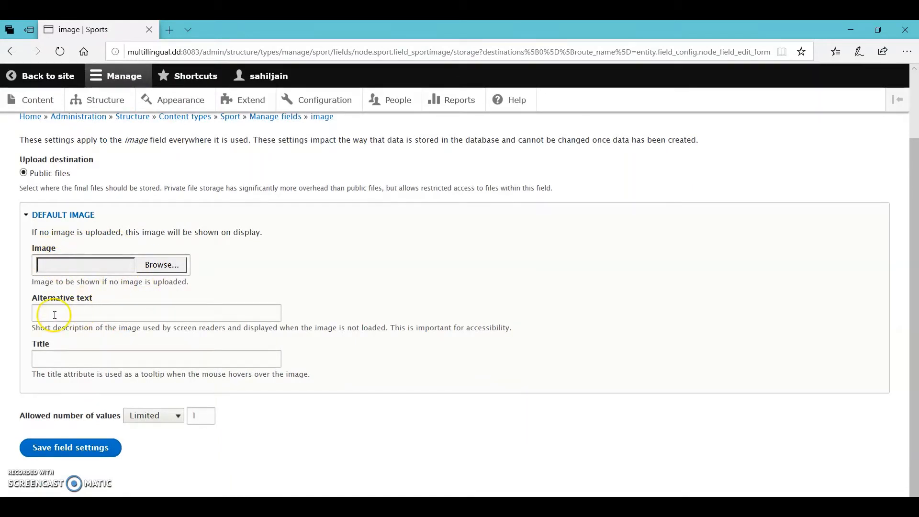
pyautogui.click(71, 448)
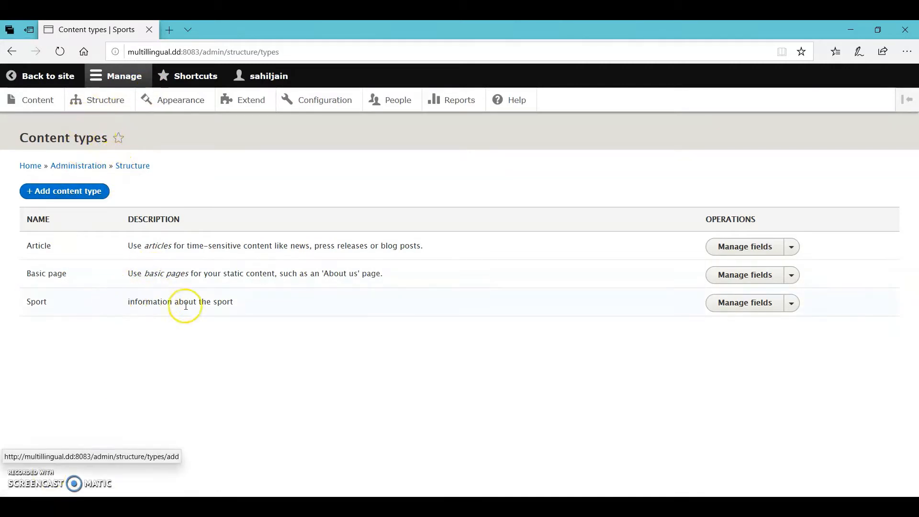
# In the Sport content type's default display, move the image field above Body and save the layout.
pyautogui.click(750, 306)
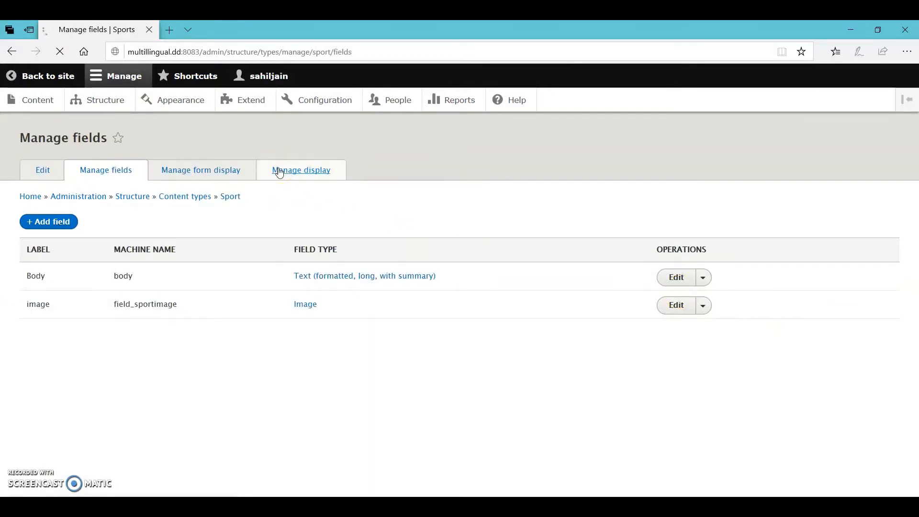
pyautogui.scroll(-1, 145, 412)
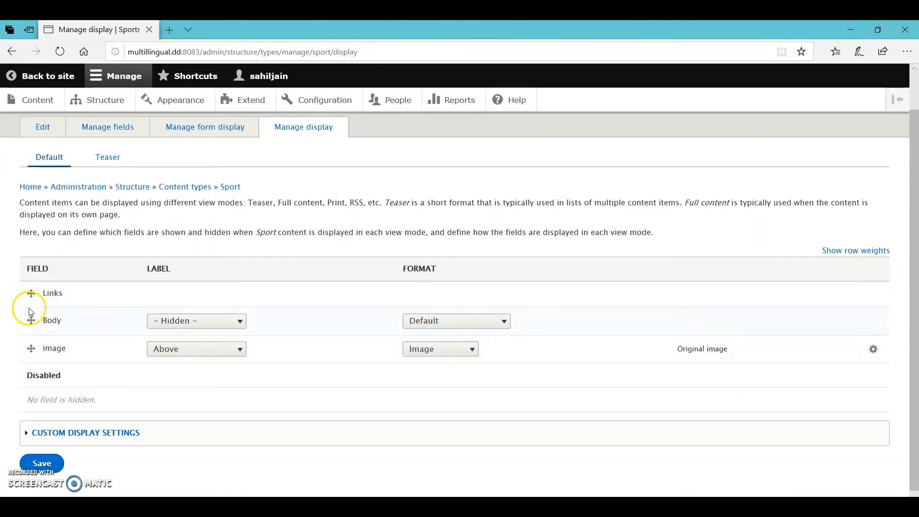
pyautogui.moveTo(30, 348); pyautogui.dragTo(33, 326)
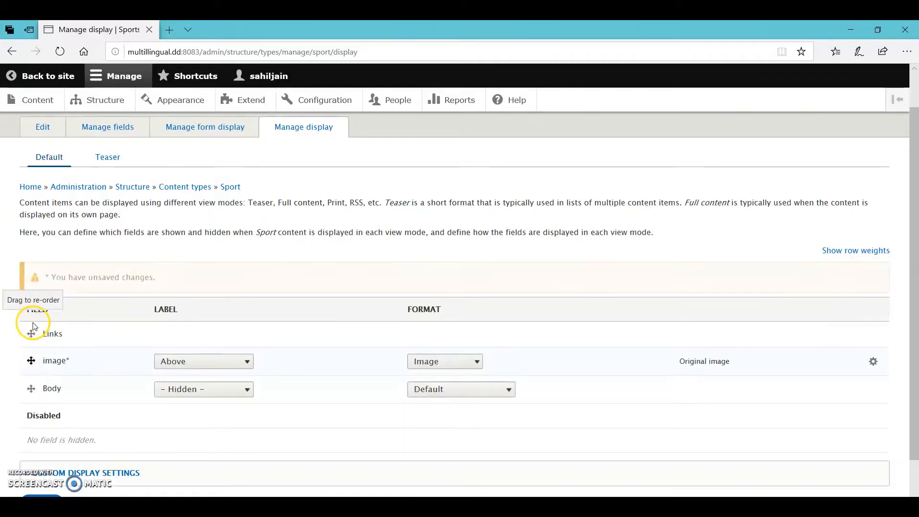
pyautogui.scroll(-1, 92, 397)
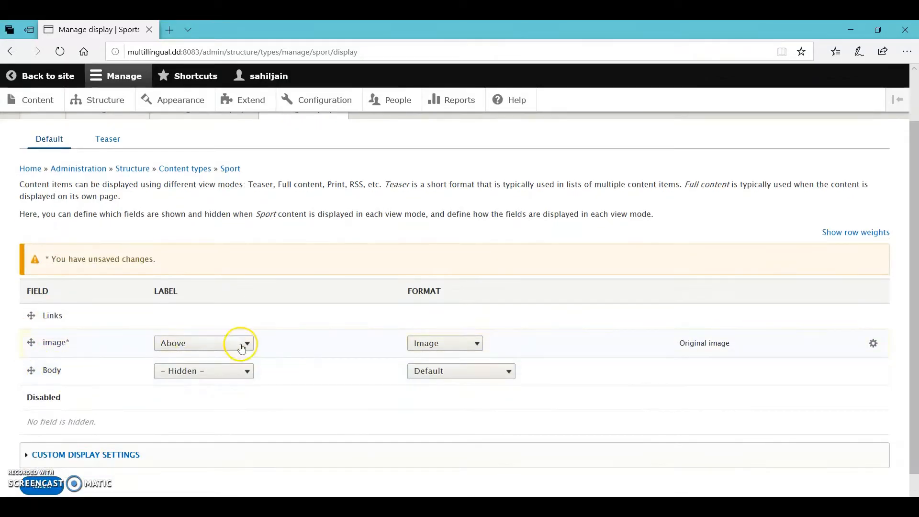
pyautogui.click(49, 480)
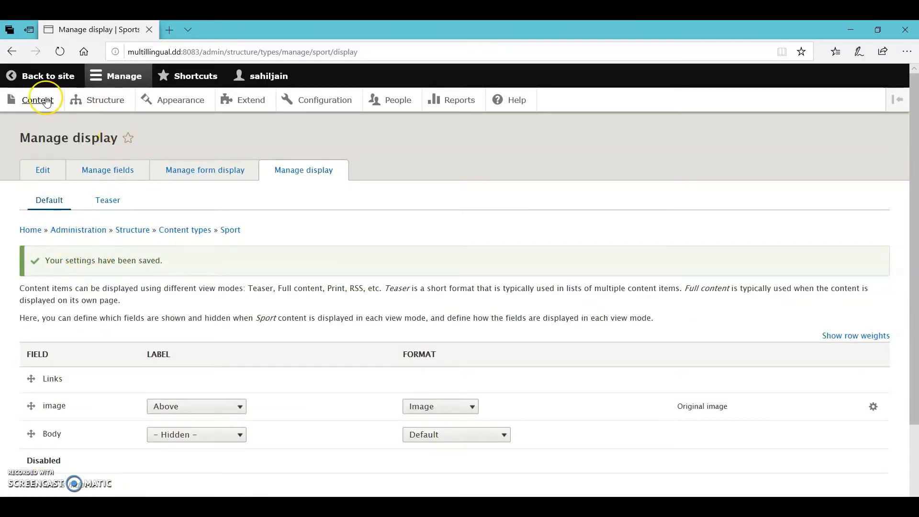
# Create a new Sport content item and title it "Cricket".
pyautogui.click(44, 81)
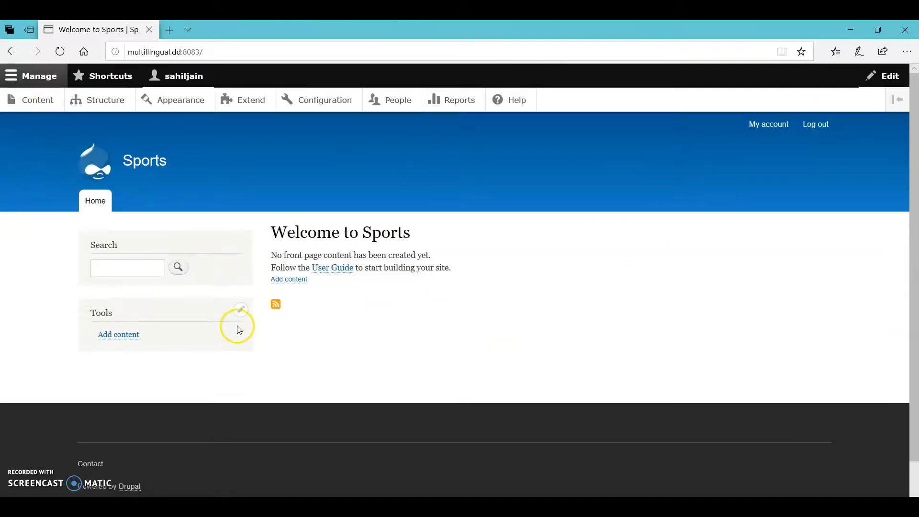
pyautogui.click(37, 109)
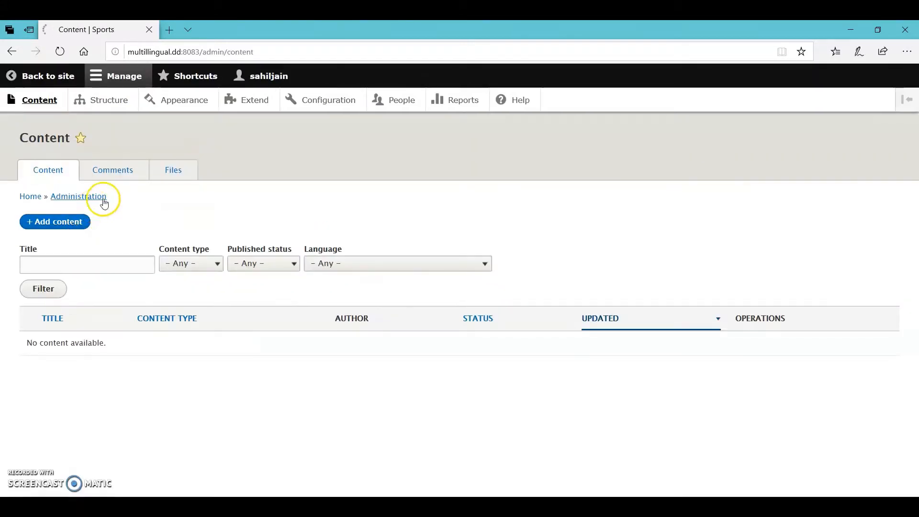
pyautogui.click(53, 223)
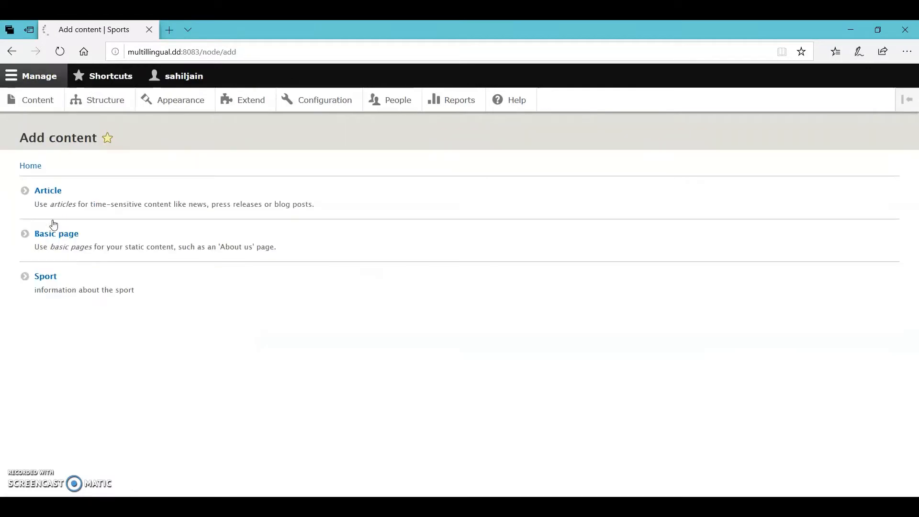
pyautogui.click(54, 283)
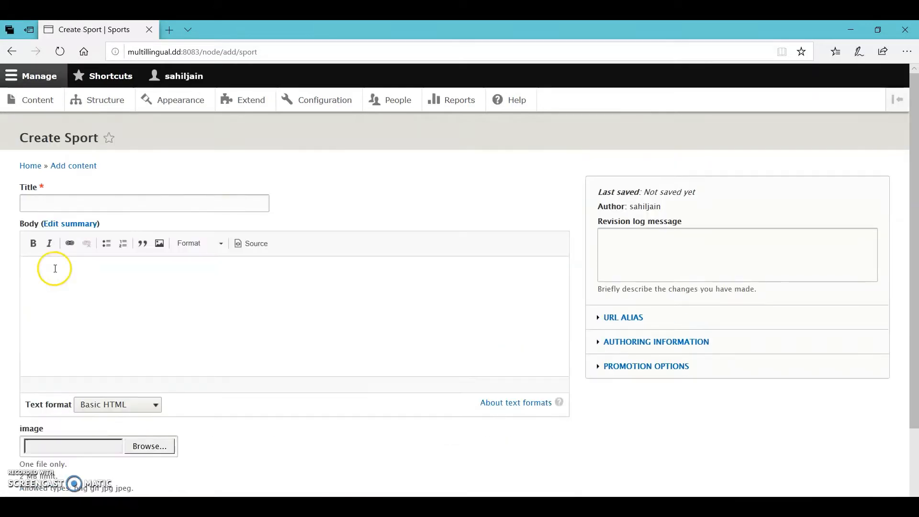
pyautogui.click(42, 206)
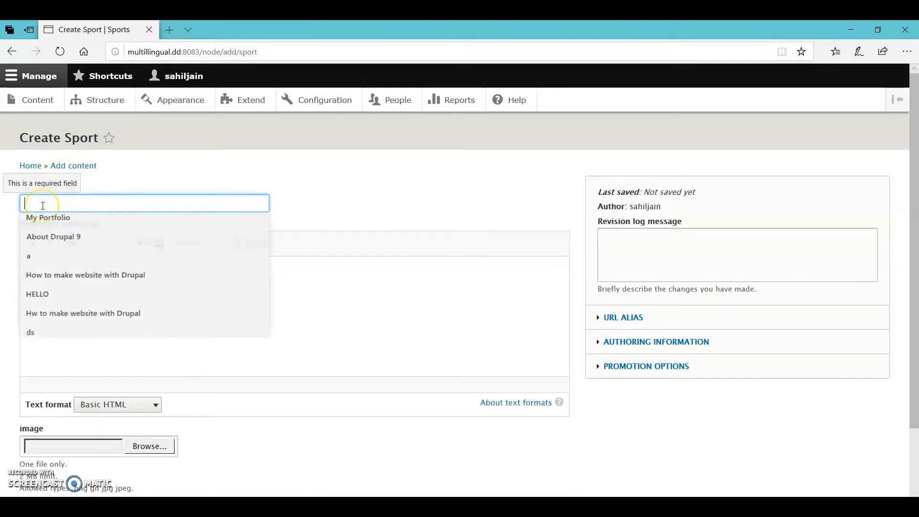
pyautogui.write('Cricket')
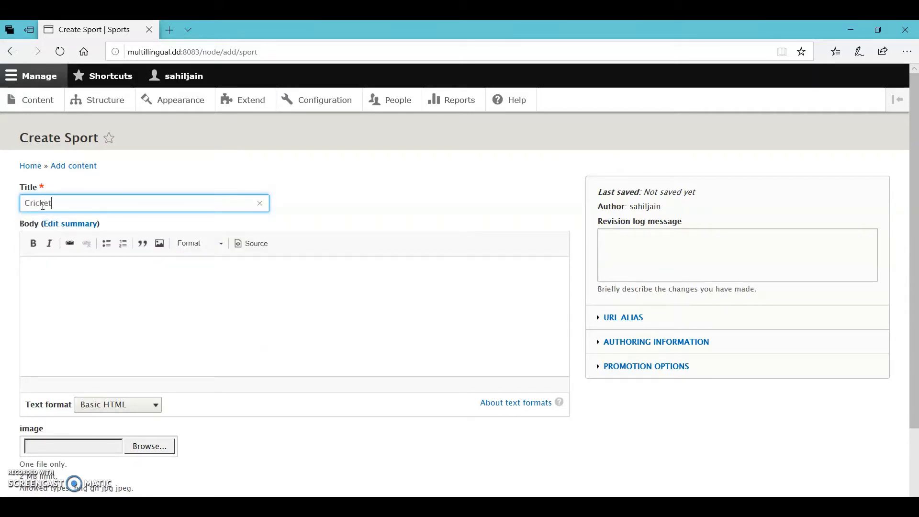
# Ready the Body field for text, then switch to Notepad and copy the whole paragraph describing cricket.
pyautogui.click(53, 260)
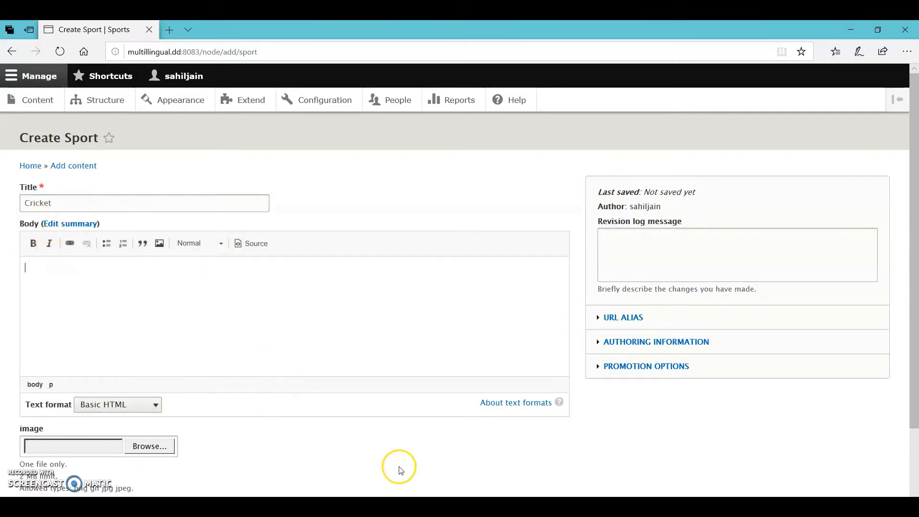
pyautogui.hotkey('alt', 'Tab')
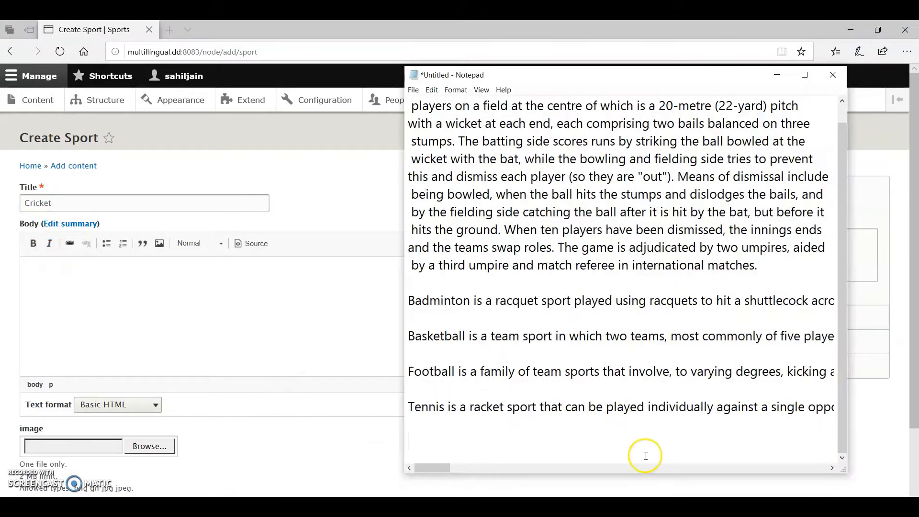
pyautogui.click(771, 269)
pyautogui.moveTo(771, 269); pyautogui.dragTo(368, 95)
pyautogui.hotkey('ctrl', 'c')
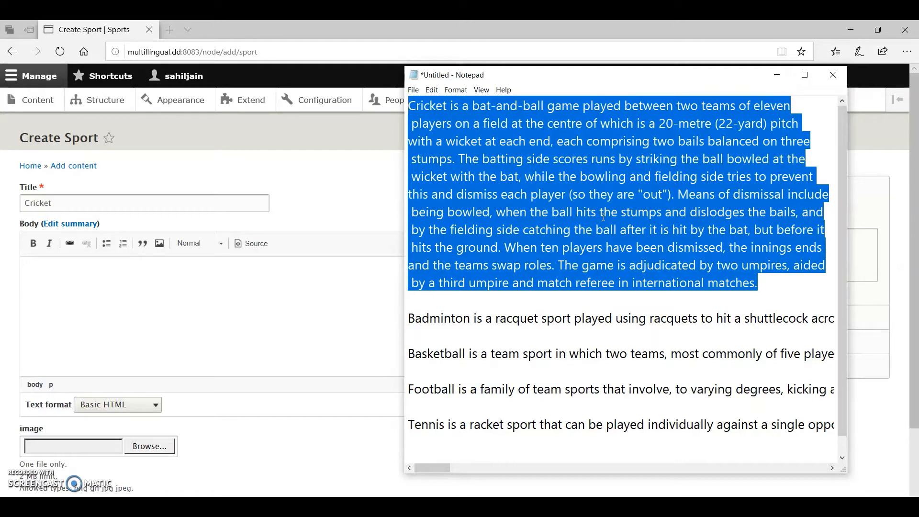
# Paste the copied cricket paragraph into the Body and upload the image "download (1)" from the Desktop's gci > multillingual folder.
pyautogui.click(250, 272)
pyautogui.hotkey('ctrl', 'v')
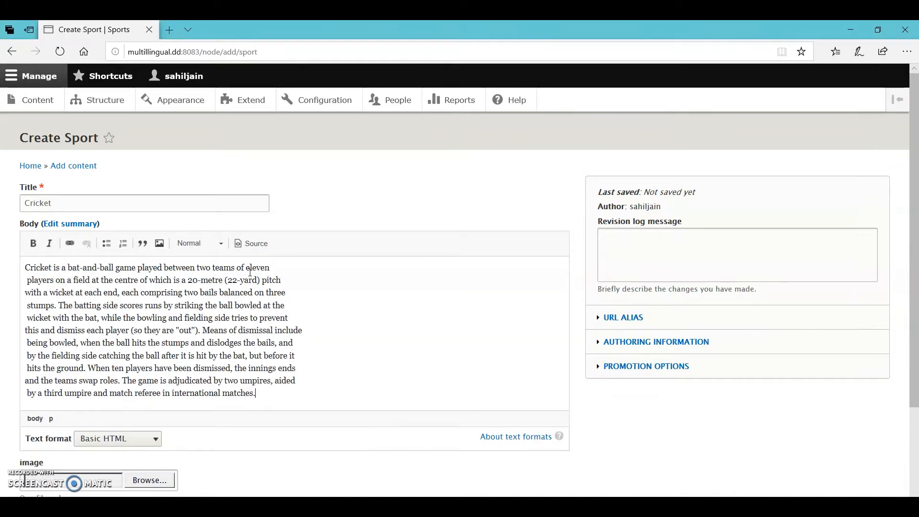
pyautogui.scroll(-3, 191, 296)
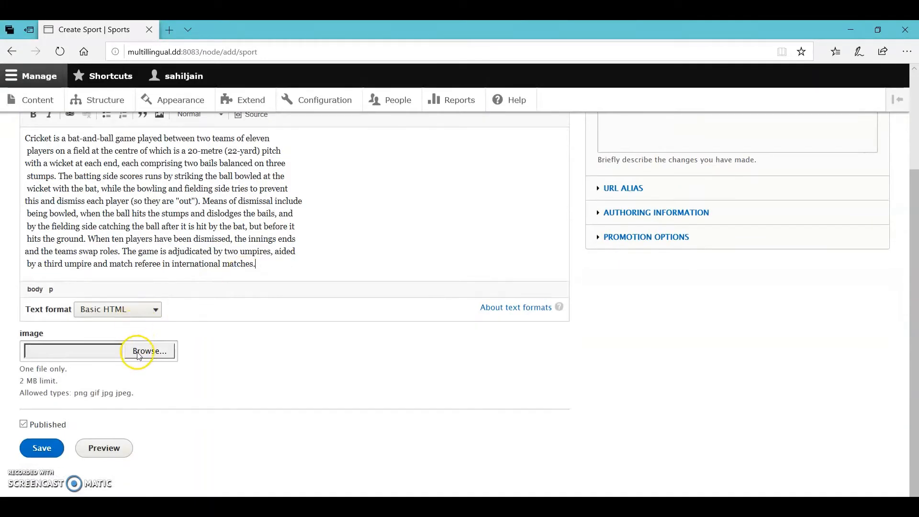
pyautogui.click(137, 354)
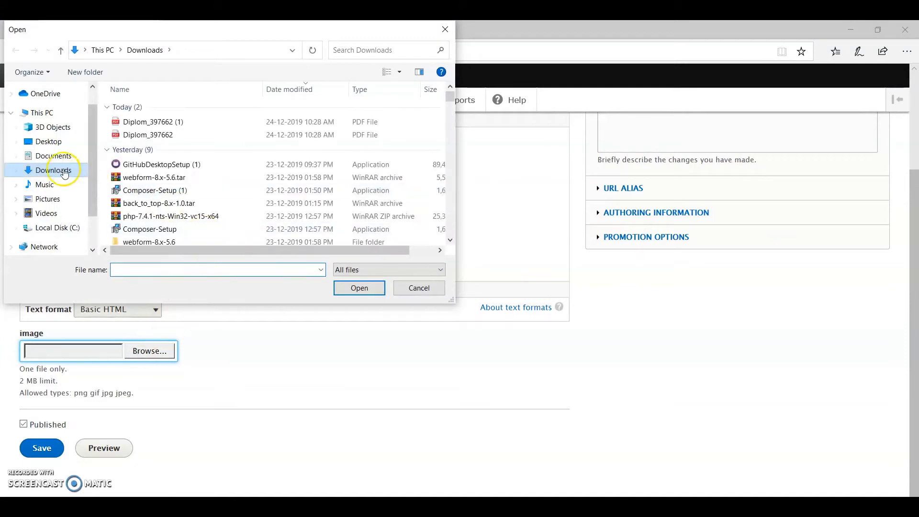
pyautogui.click(45, 141)
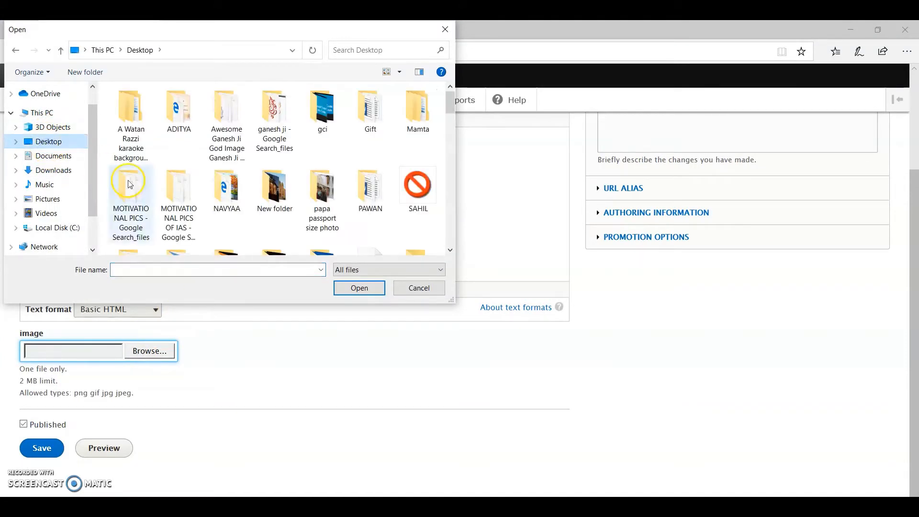
pyautogui.doubleClick(322, 106)
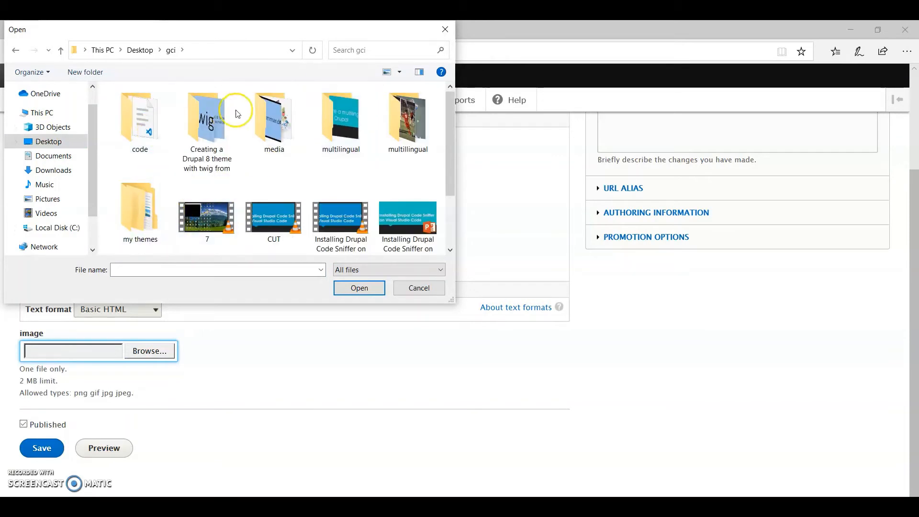
pyautogui.doubleClick(408, 121)
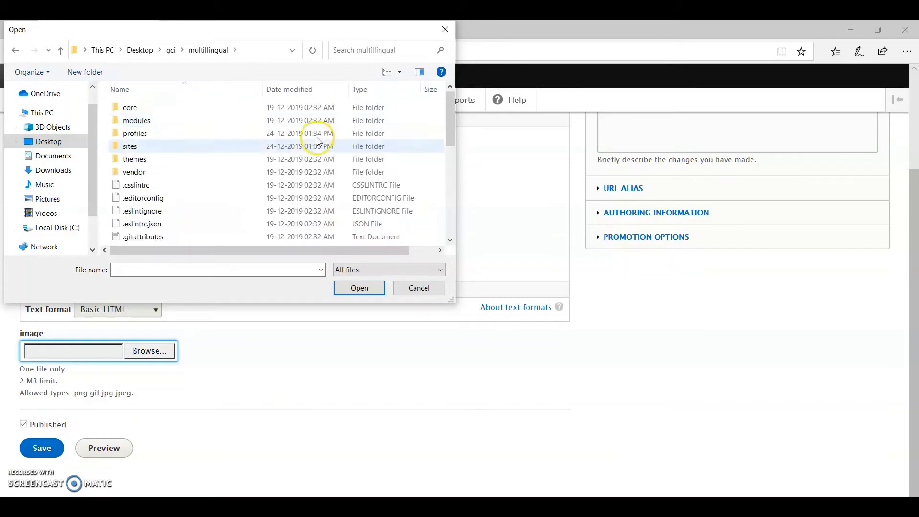
pyautogui.scroll(-3, 236, 173)
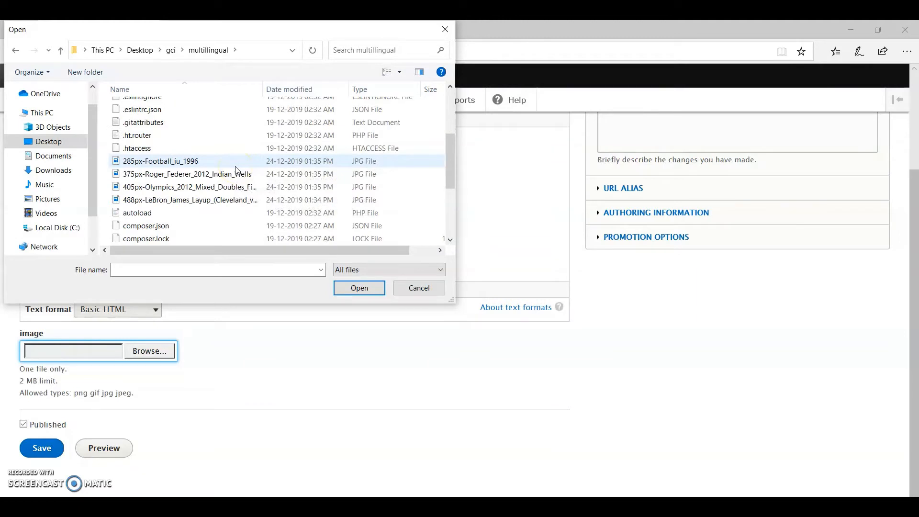
pyautogui.scroll(-1, 235, 170)
pyautogui.scroll(-1, 236, 170)
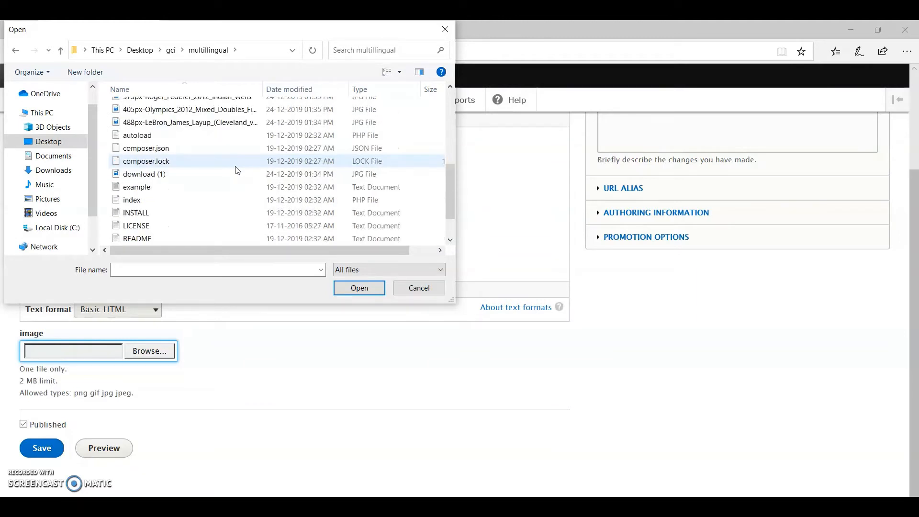
pyautogui.click(197, 176)
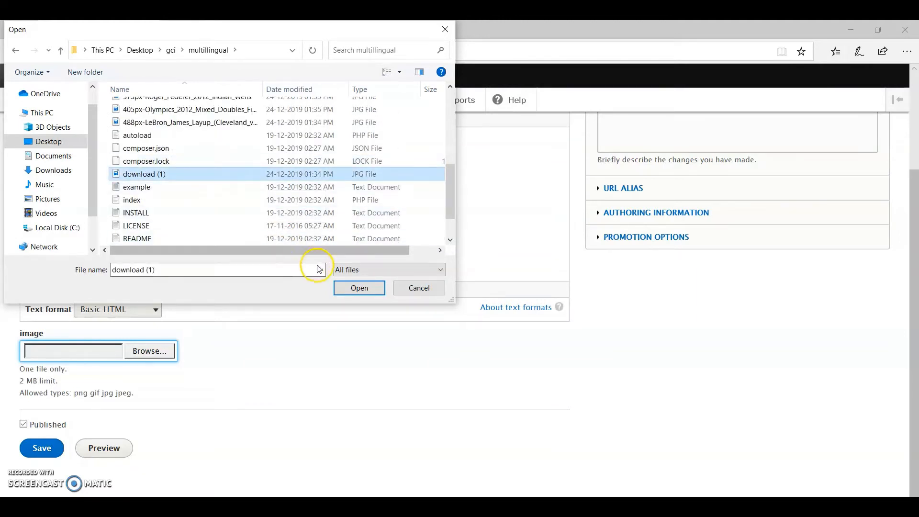
pyautogui.click(358, 287)
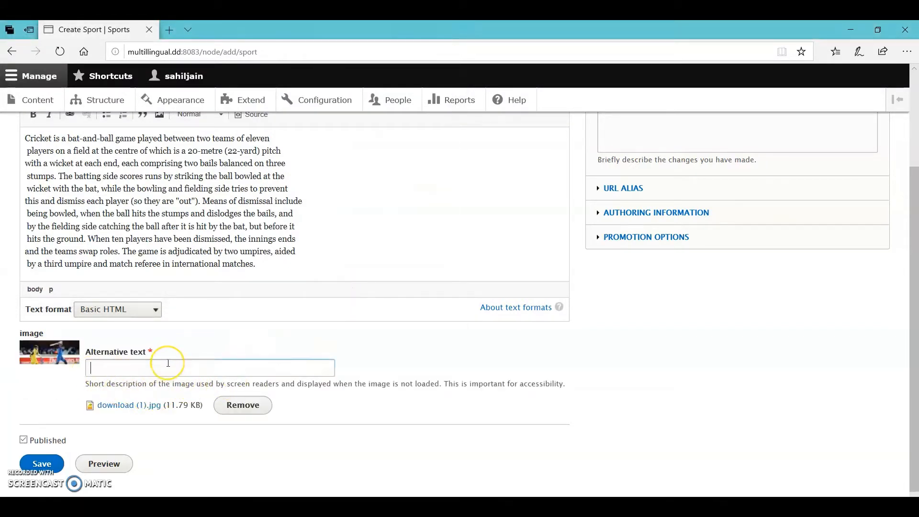
# Enter "cricket" as the image's alternative text, save the Cricket content, and check the published page.
pyautogui.write('cricket')
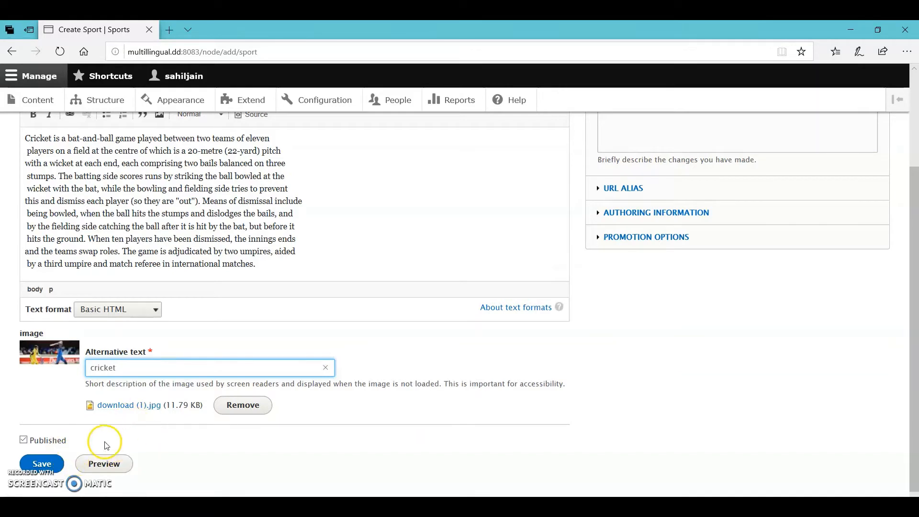
pyautogui.click(48, 460)
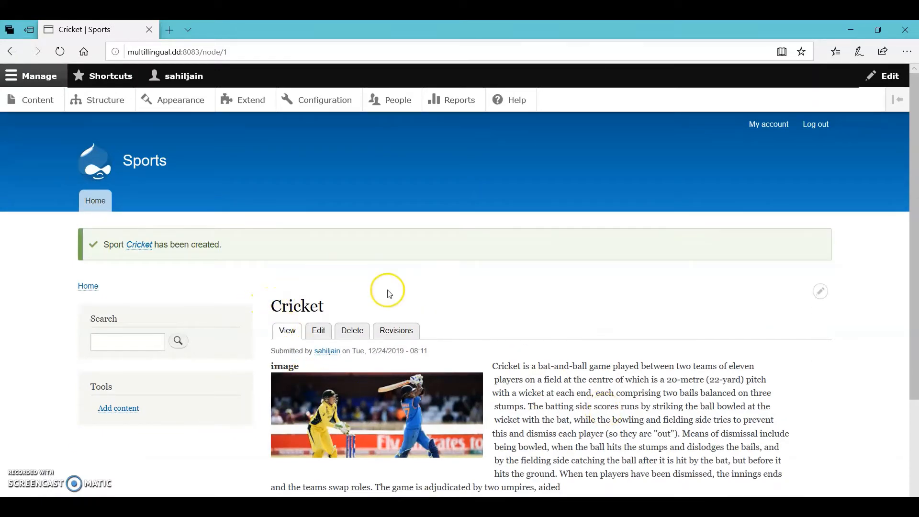
pyautogui.scroll(-1, 386, 291)
pyautogui.scroll(-1, 389, 293)
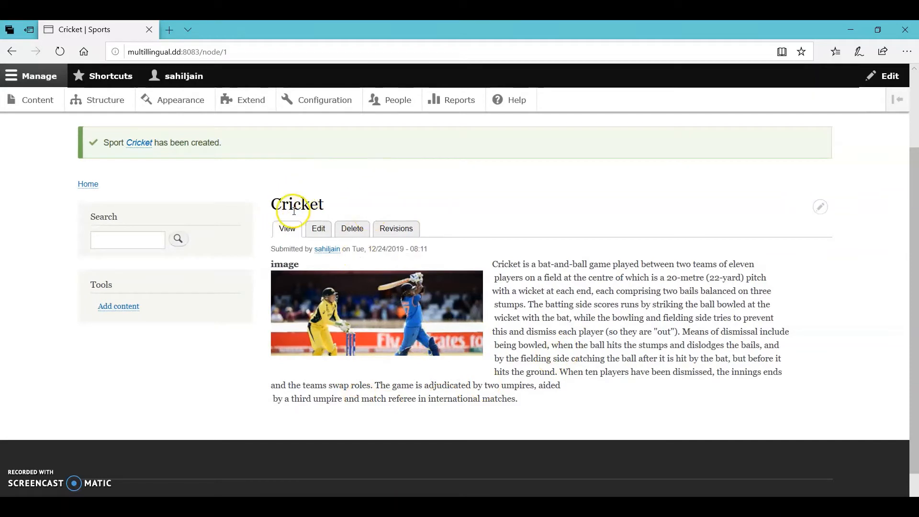
# Create another Sport content item and title it "Badminton".
pyautogui.click(30, 101)
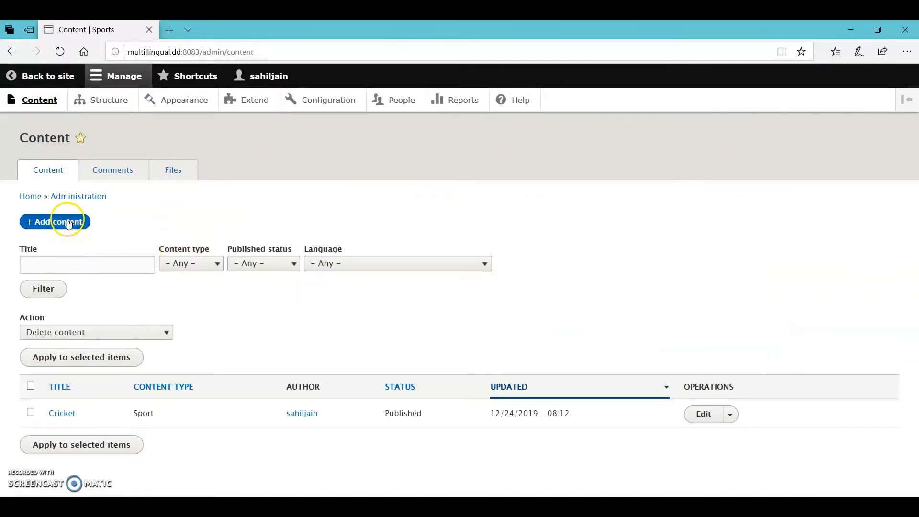
pyautogui.click(69, 222)
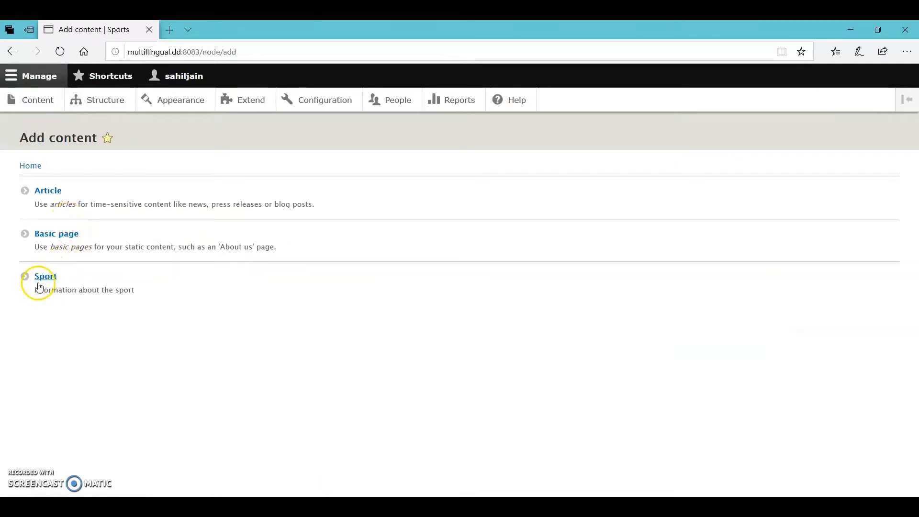
pyautogui.click(119, 207)
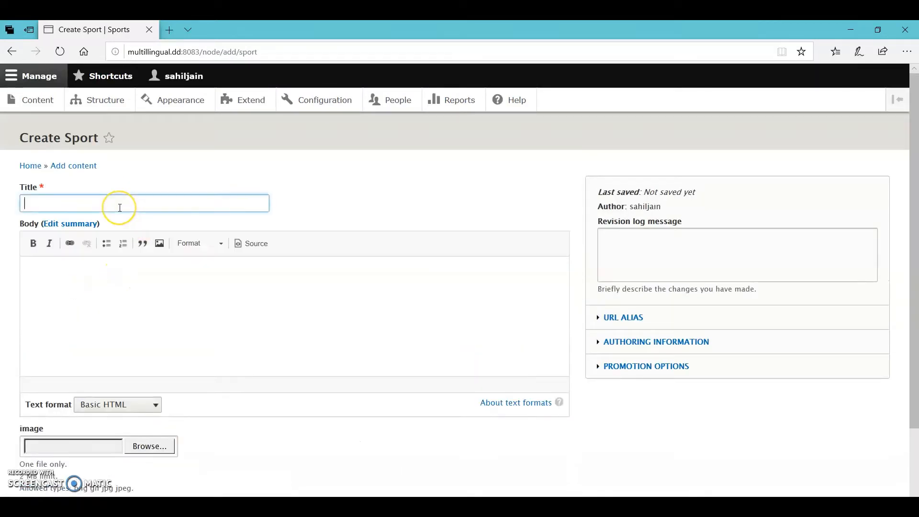
pyautogui.write('B')
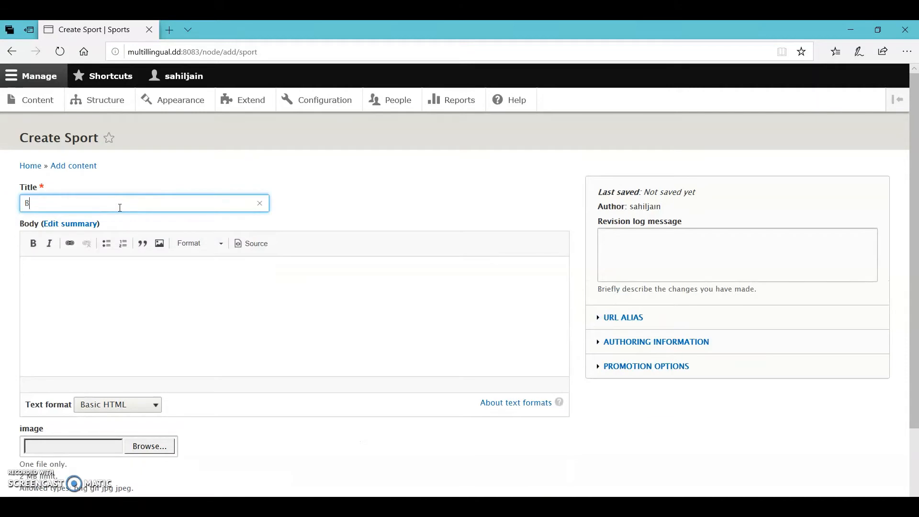
pyautogui.write('adminton')
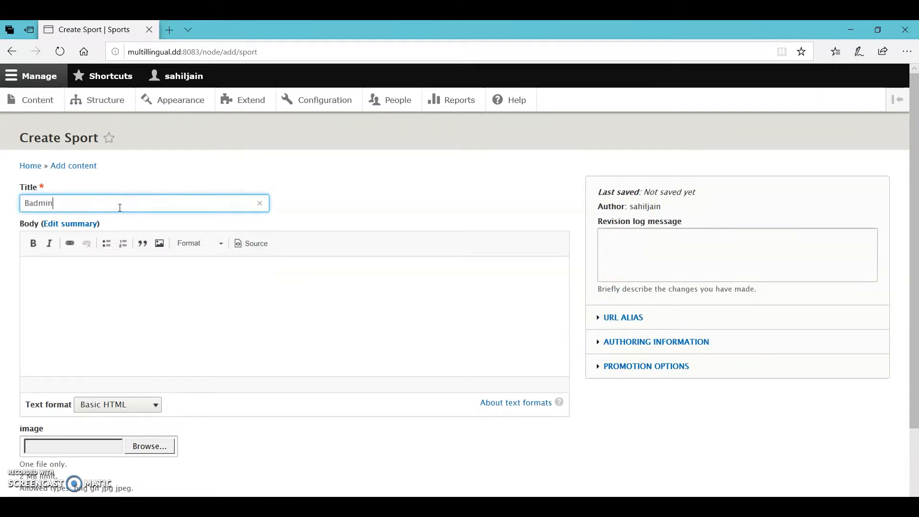
# Copy the whole badminton paragraph from Notepad and paste it into the Body of the Badminton item.
pyautogui.click(92, 273)
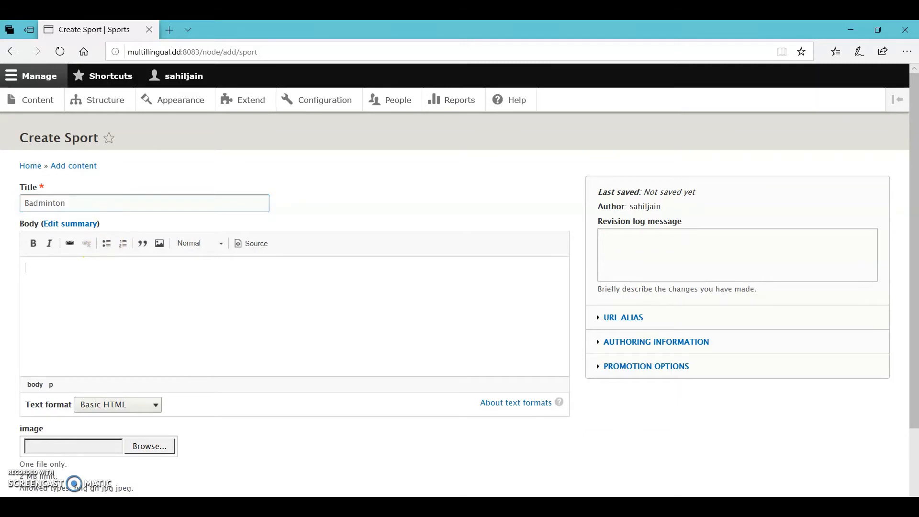
pyautogui.hotkey('alt', 'Tab')
pyautogui.click(408, 318)
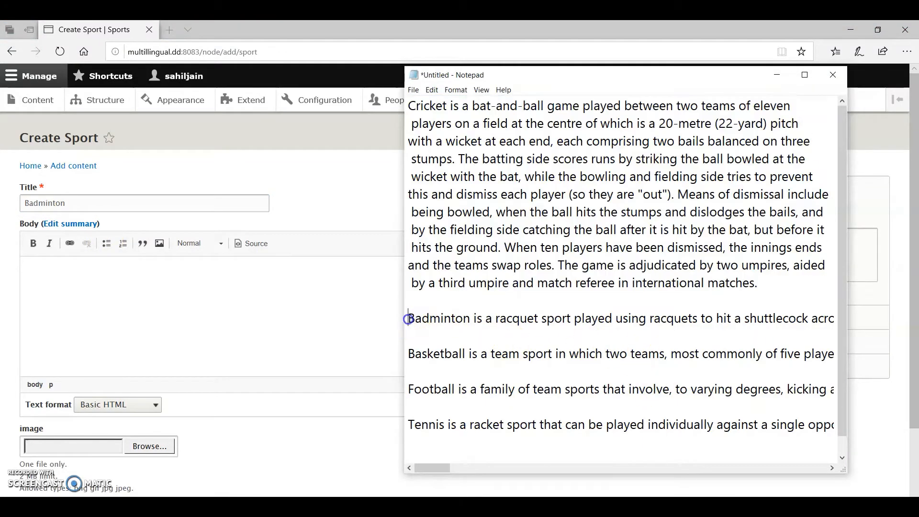
pyautogui.moveTo(408, 318); pyautogui.dragTo(865, 322)
pyautogui.hotkey('ctrl', 'c')
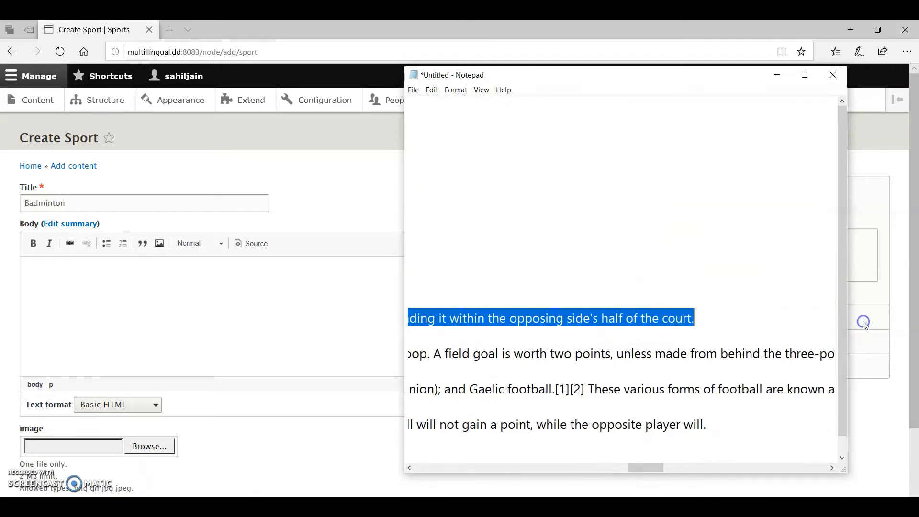
pyautogui.click(168, 261)
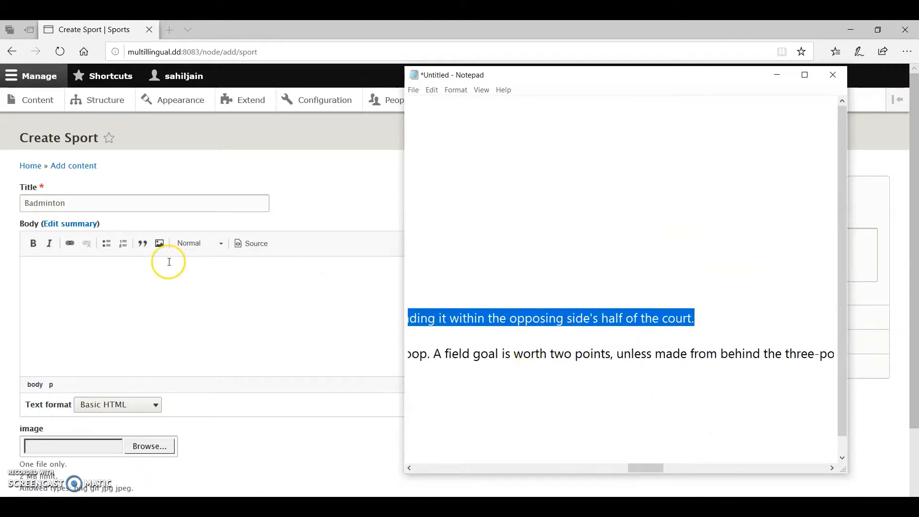
pyautogui.hotkey('ctrl', 'v')
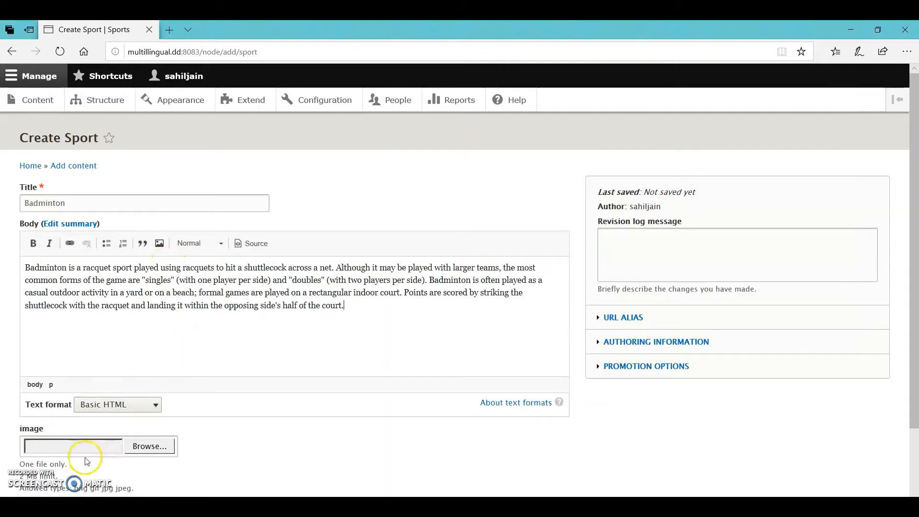
# Upload "405px-Olympics_2012_Mixed_Doubles_Final" from the multillingual folder as the Badminton item's image.
pyautogui.click(149, 453)
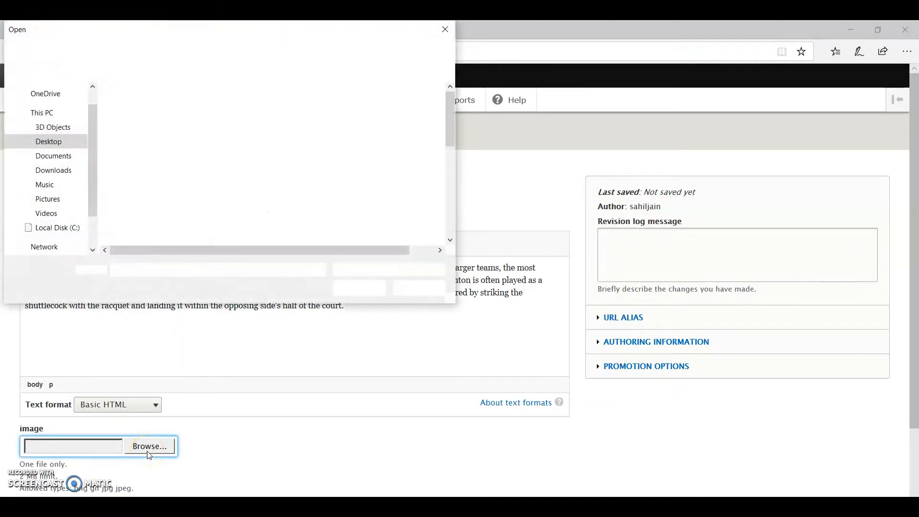
pyautogui.scroll(-1, 160, 217)
pyautogui.scroll(-2, 159, 216)
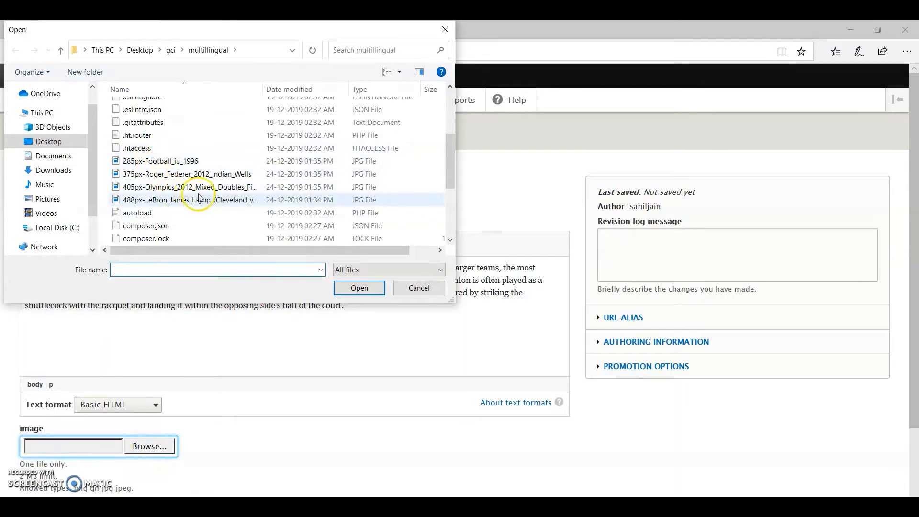
pyautogui.click(213, 190)
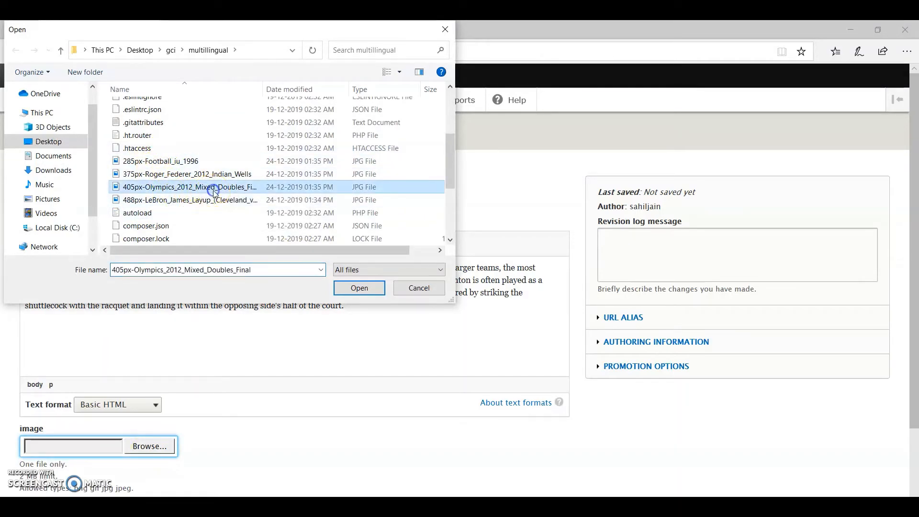
pyautogui.click(358, 288)
pyautogui.scroll(-3, 240, 404)
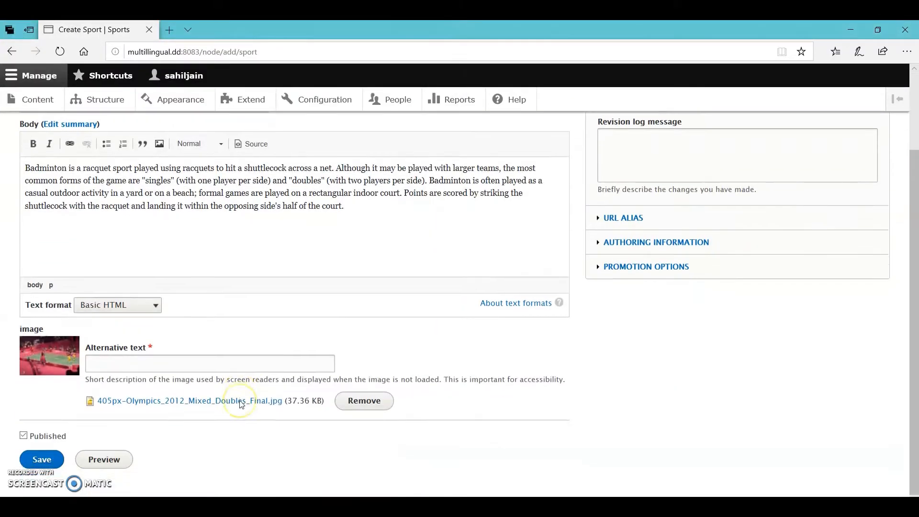
# Enter "badminton" as the required alternative text of the image and save the Badminton content.
pyautogui.click(47, 447)
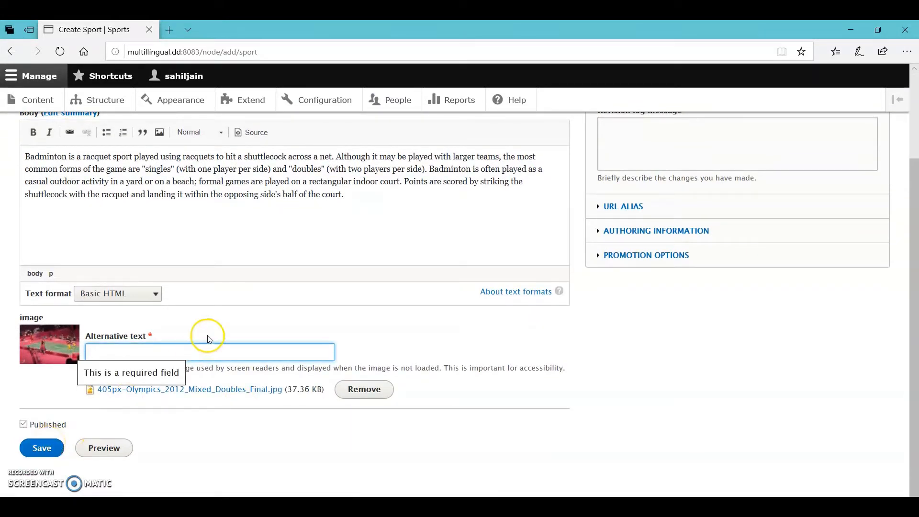
pyautogui.click(195, 348)
pyautogui.write('badminton')
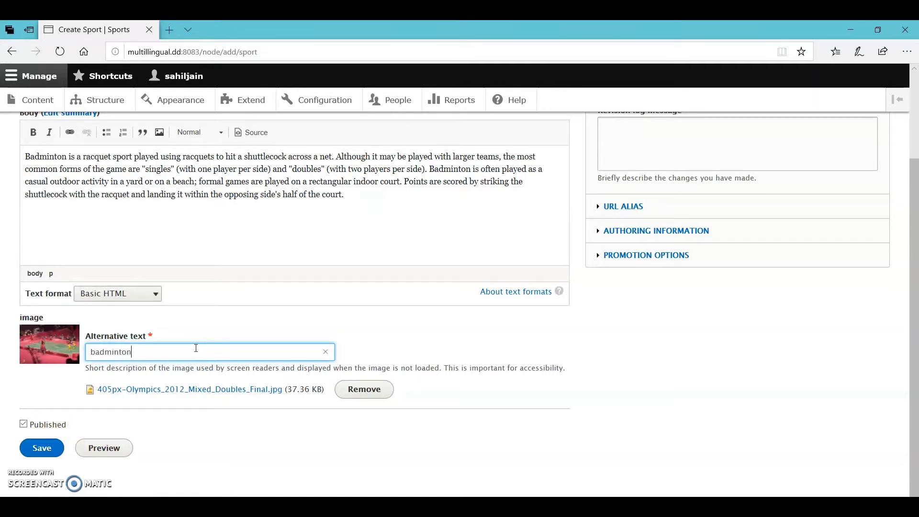
pyautogui.click(41, 447)
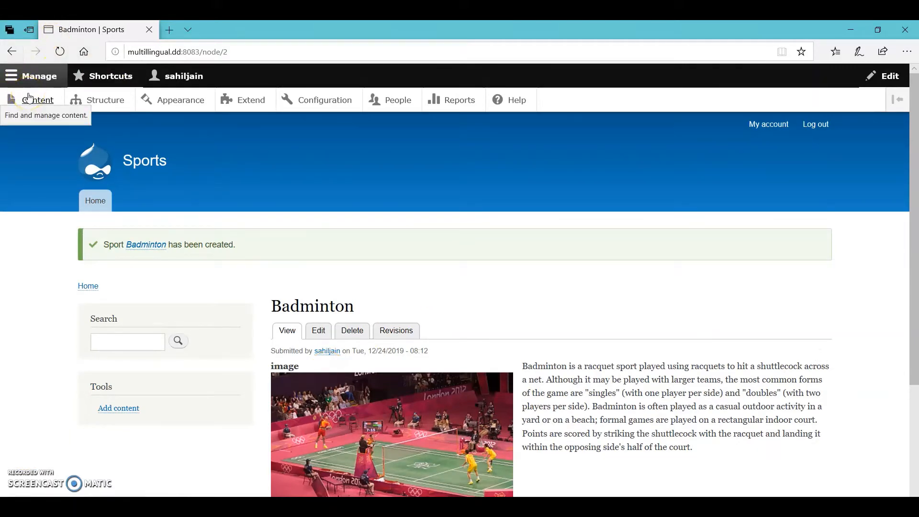
# Create another Sport content item and title it "Basketball".
pyautogui.click(28, 98)
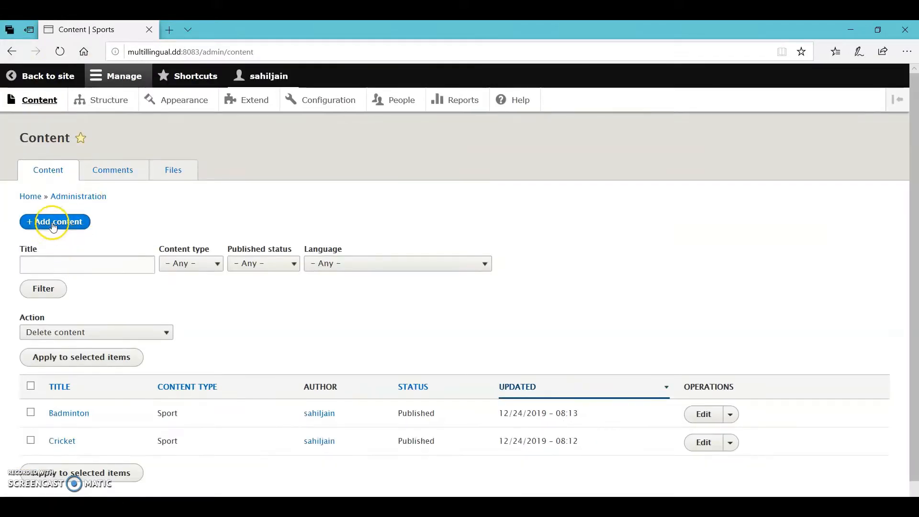
pyautogui.click(53, 225)
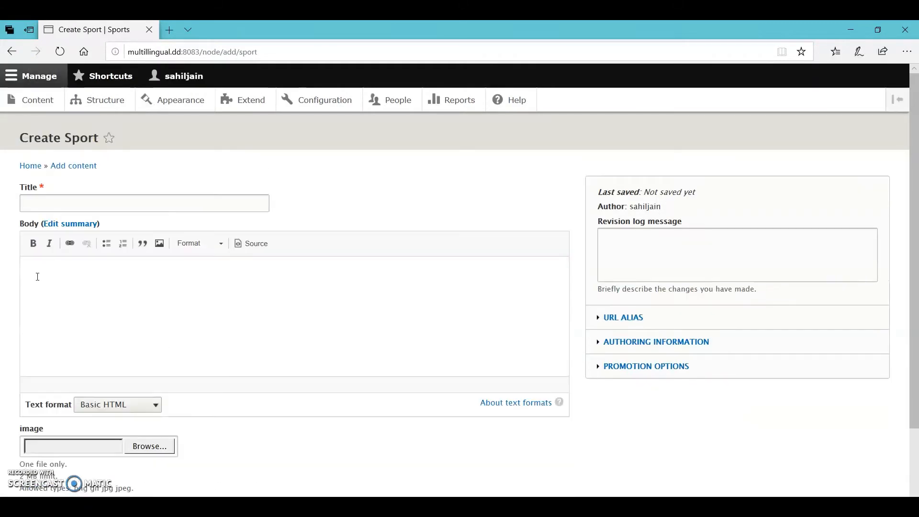
pyautogui.click(77, 202)
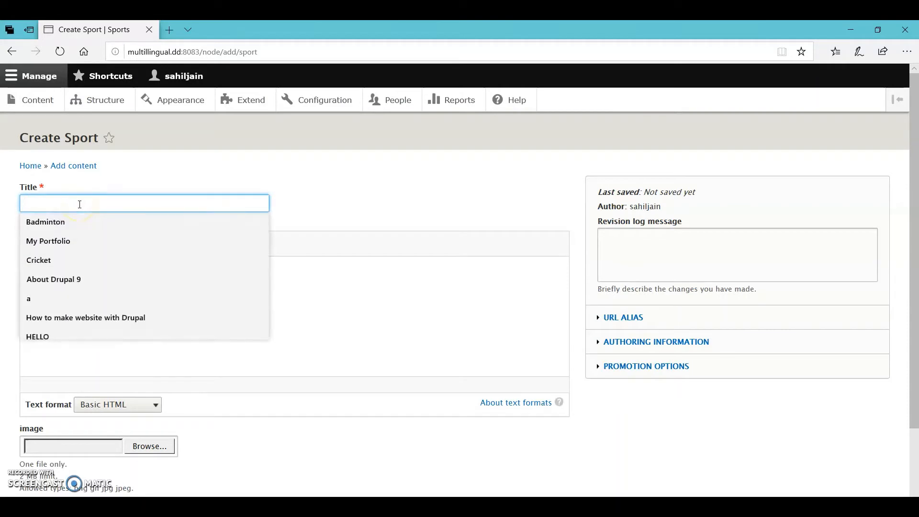
pyautogui.write('Ba')
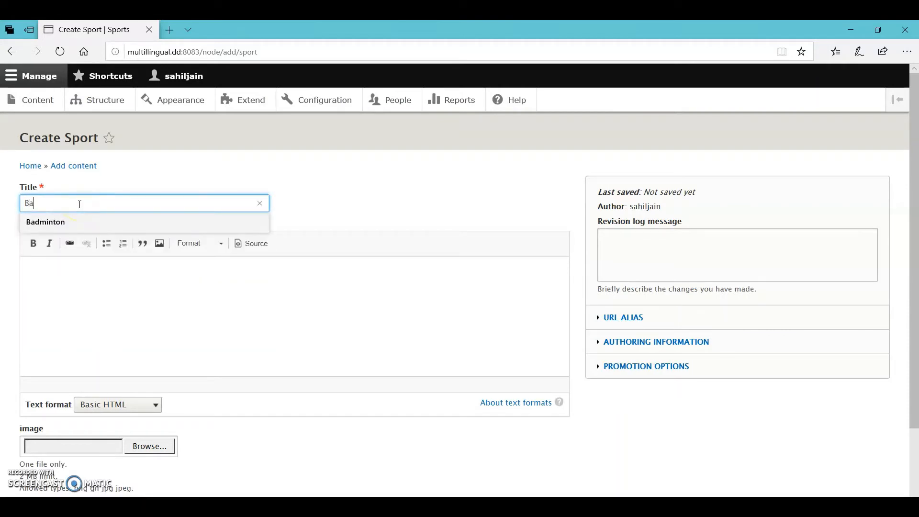
pyautogui.write('sketball')
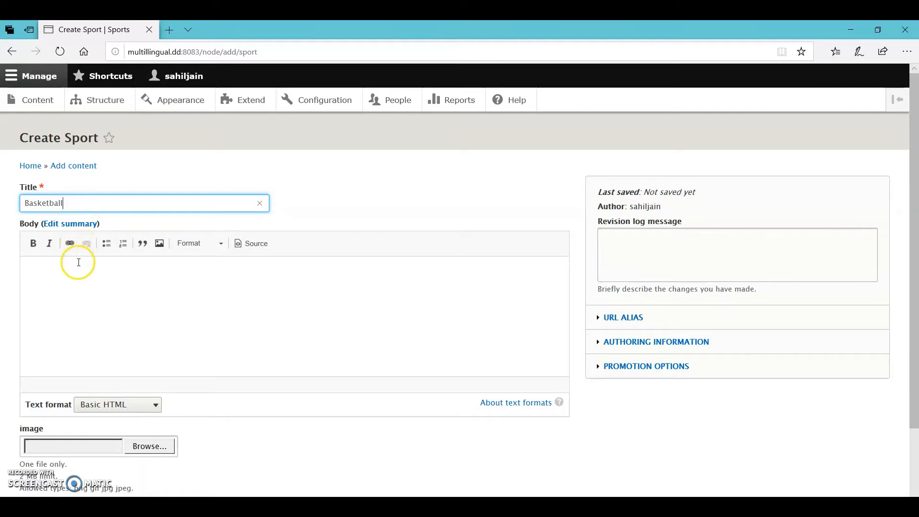
# Copy the whole basketball paragraph from Notepad and paste it into the Body of the Basketball item.
pyautogui.click(79, 262)
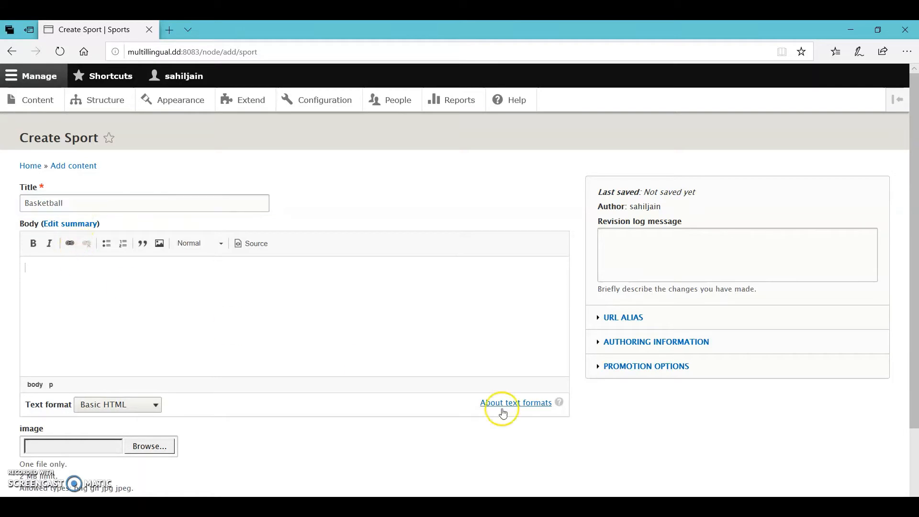
pyautogui.hotkey('alt', 'Tab')
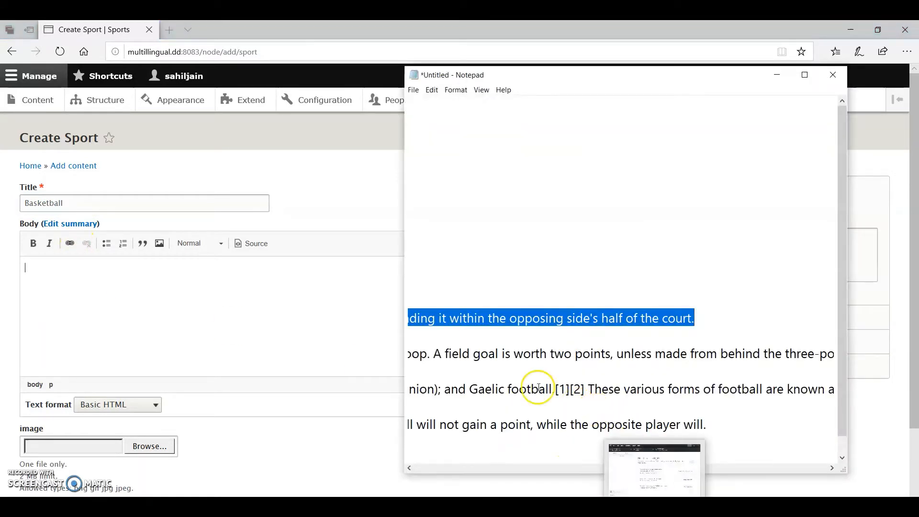
pyautogui.hscroll(-15, 726, 355)
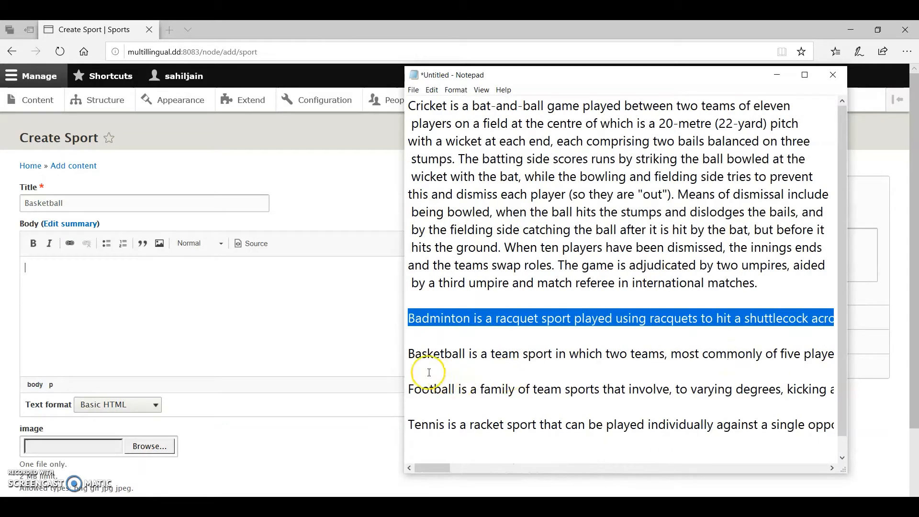
pyautogui.click(407, 355)
pyautogui.hotkey('shift', 'Down')
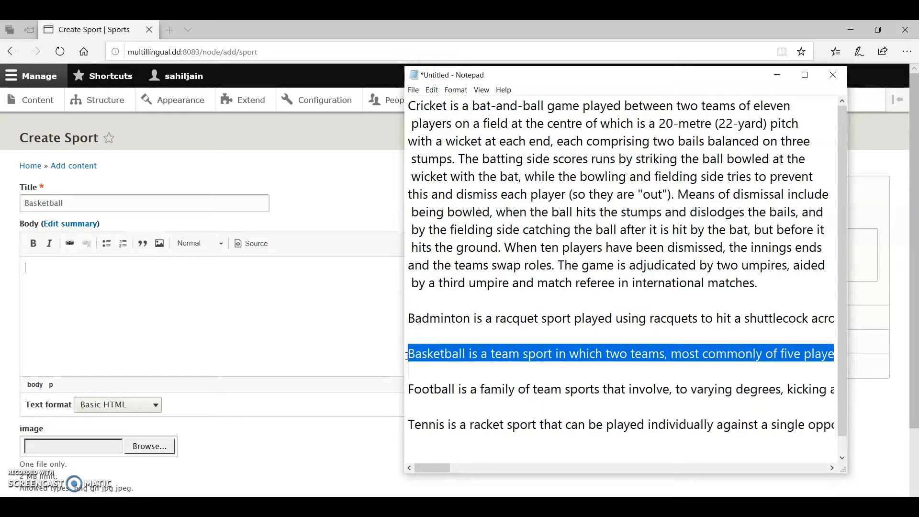
pyautogui.click(407, 355)
pyautogui.click(215, 268)
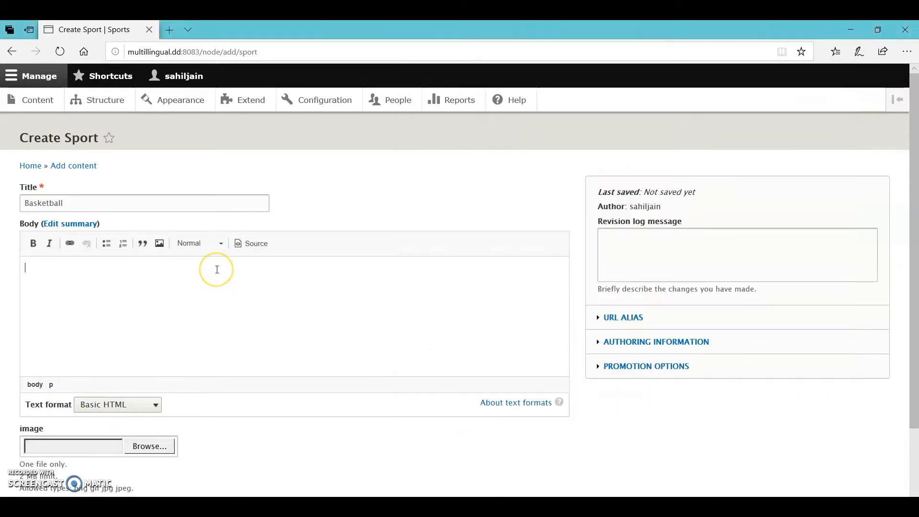
pyautogui.write("Basketball is a team sport in which two teams, most commonly of five players each, opposing one another on a rectangular court, compete with the primary objective of shooting a basketball (approximately 9.4 inches (24 cm) in diameter) through the defender's hoop (a basket 18 inches (46 cm) in diameter mounted 10 feet (3.048 m) high to a backboard at each end of the court) while preventing the opposing team from shooting through their own hoop. A field goal is worth two points, unless made from behind the three-point line, when it is worth three. After a foul, timed play stops and the player fouled or designated to shoot a technical foul is given one or more one-point free throws. The team with the most points at the end of the game wins, but if regulation play expires with the score tied, an additional period of play (overtime) is mandated.")
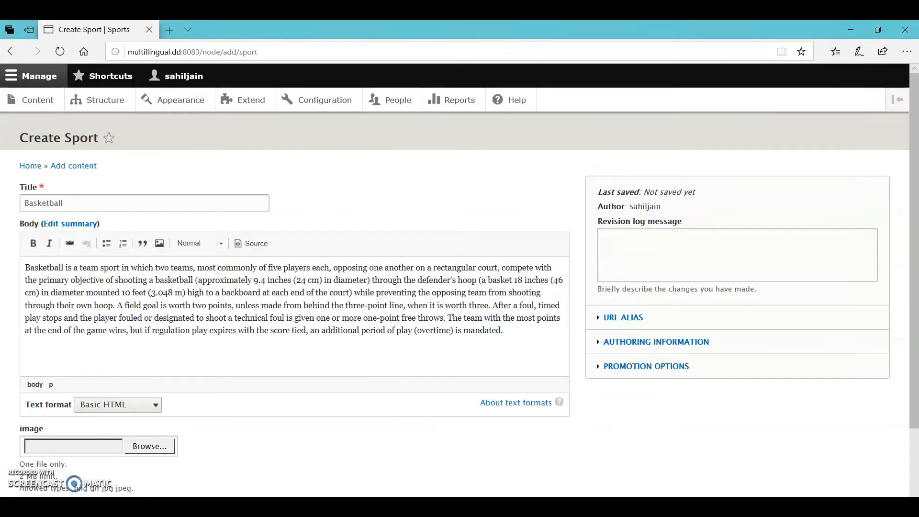
# Upload "488px-LeBron_James_Layup_(Cleveland_vs_Brooklyn_2018).jpg" from the multillingual folder as the Basketball item's image.
pyautogui.click(133, 447)
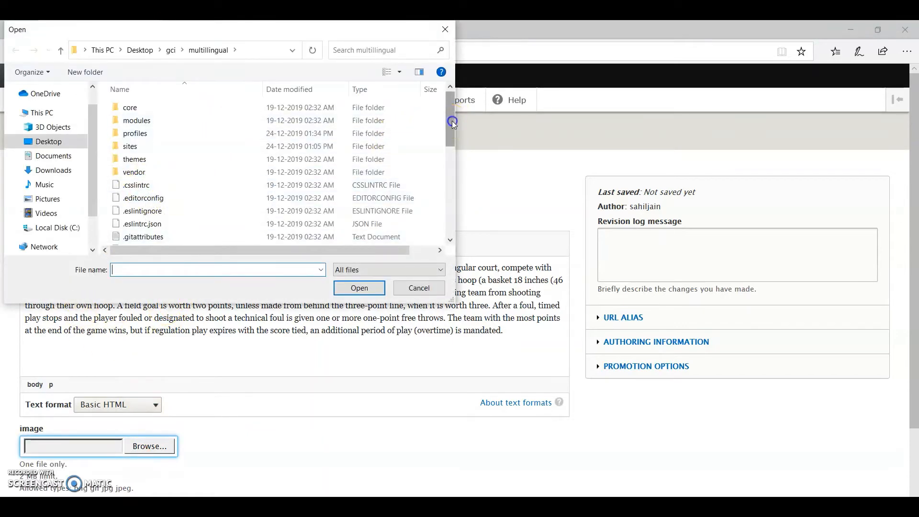
pyautogui.moveTo(452, 121); pyautogui.dragTo(451, 163)
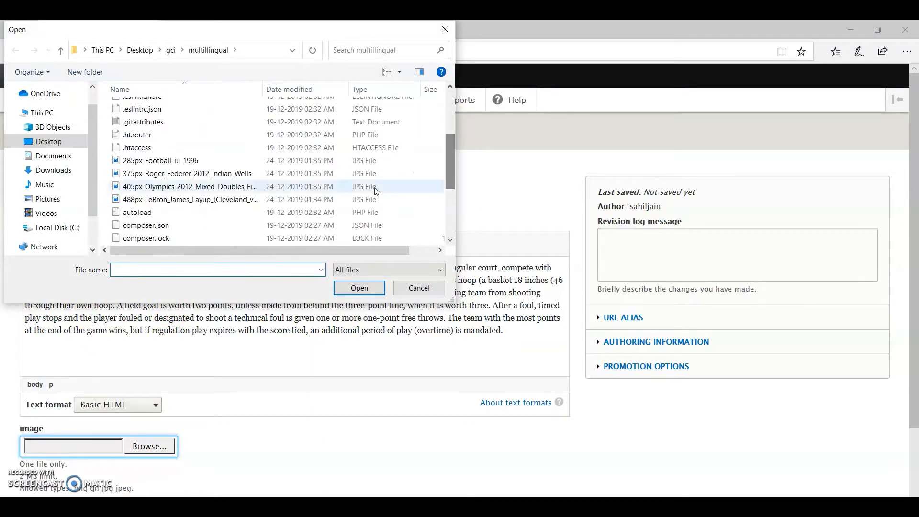
pyautogui.click(206, 199)
pyautogui.click(343, 288)
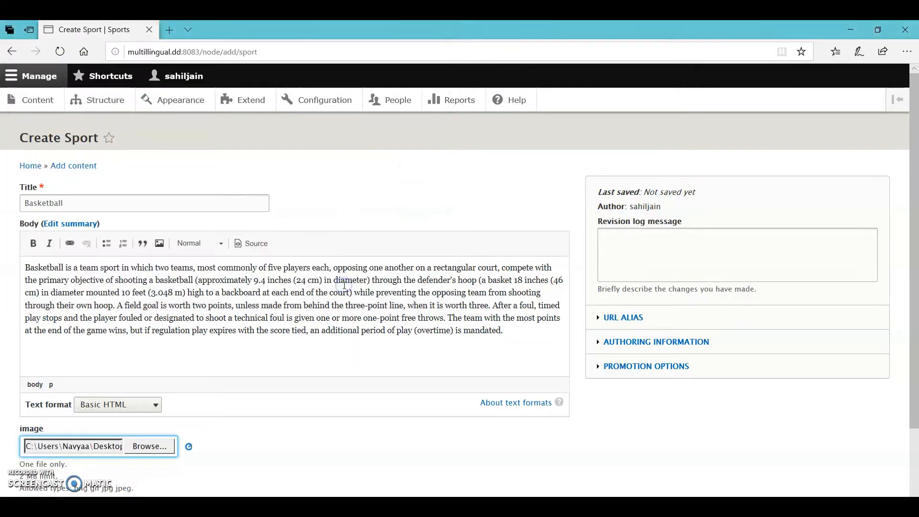
# Enter "basketball" as the image's required alternative text and save the Basketball content.
pyautogui.scroll(-3, 125, 417)
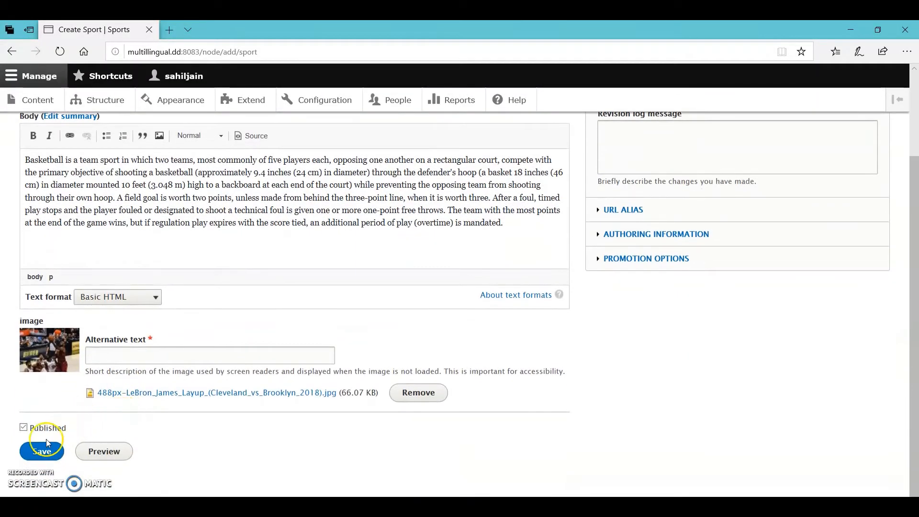
pyautogui.write('bas')
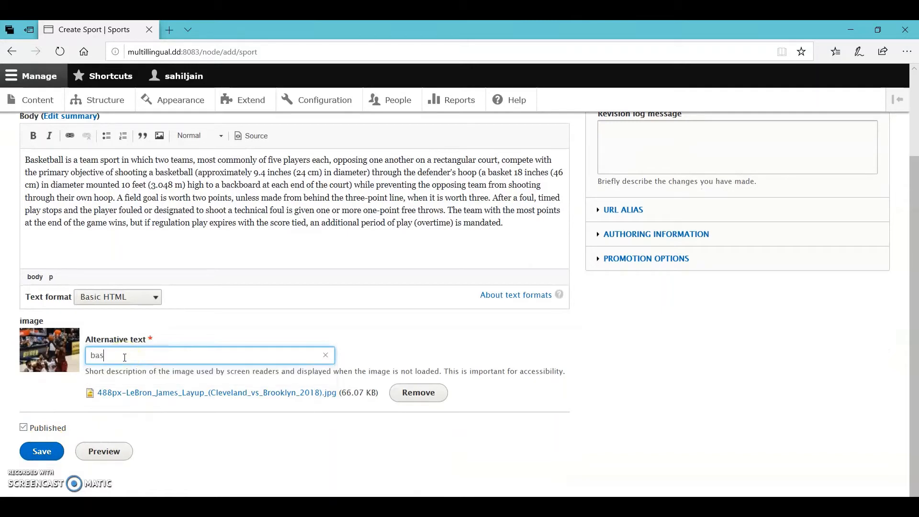
pyautogui.write('ketball')
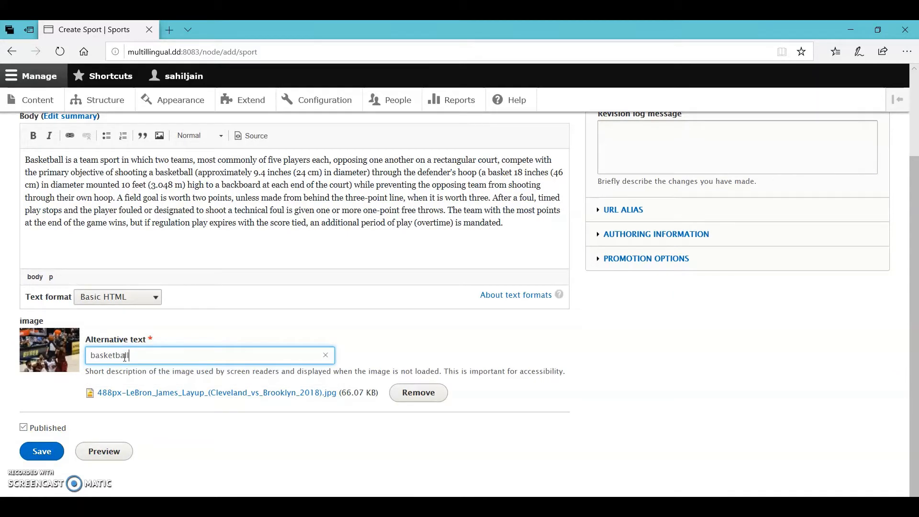
pyautogui.click(41, 452)
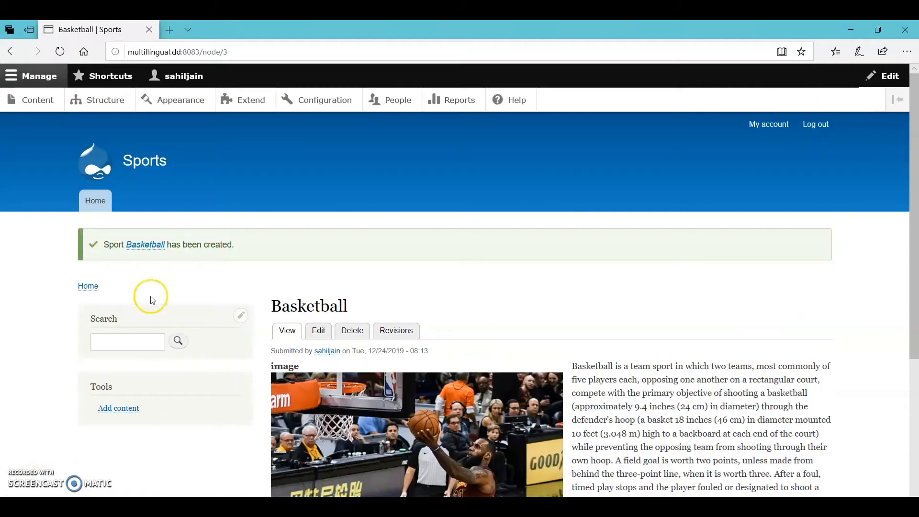
# Create another Sport content item and title it "Football".
pyautogui.click(40, 101)
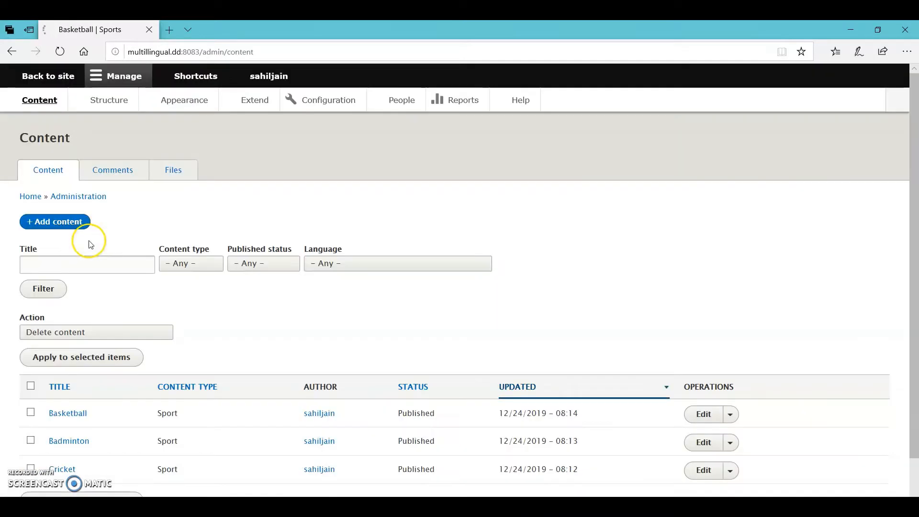
pyautogui.click(64, 222)
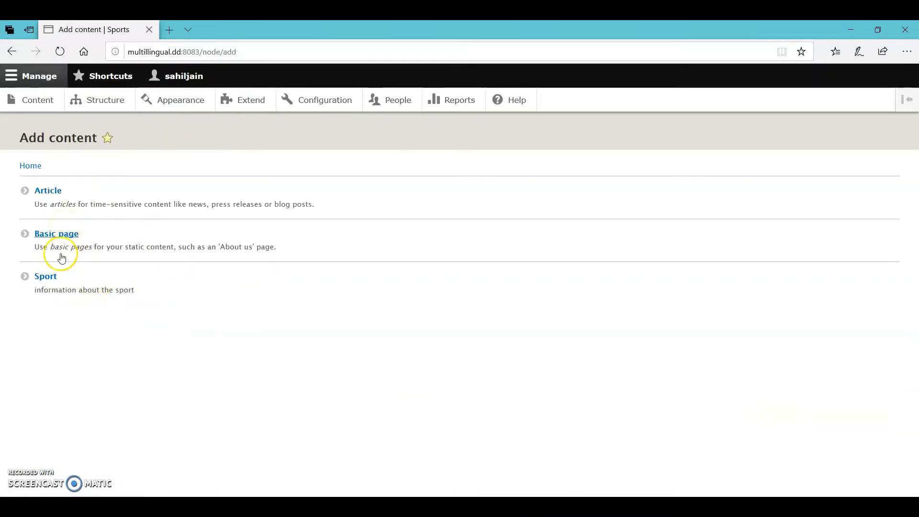
pyautogui.click(45, 277)
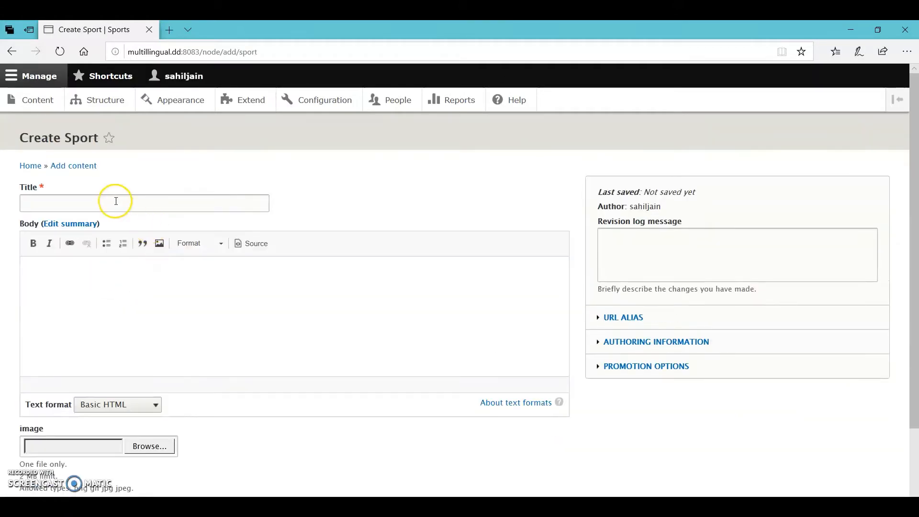
pyautogui.click(116, 201)
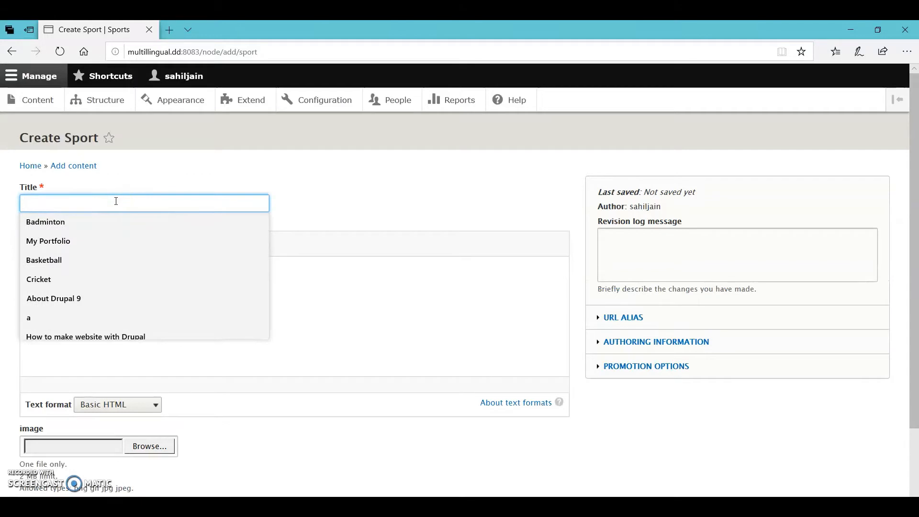
pyautogui.write('Football')
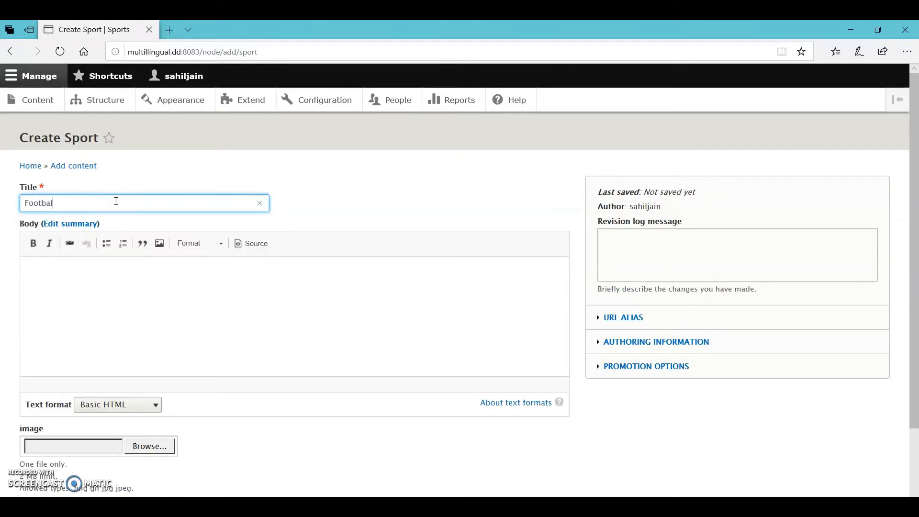
# Copy the whole football paragraph from Notepad and paste it into the Body of the Football item.
pyautogui.click(71, 293)
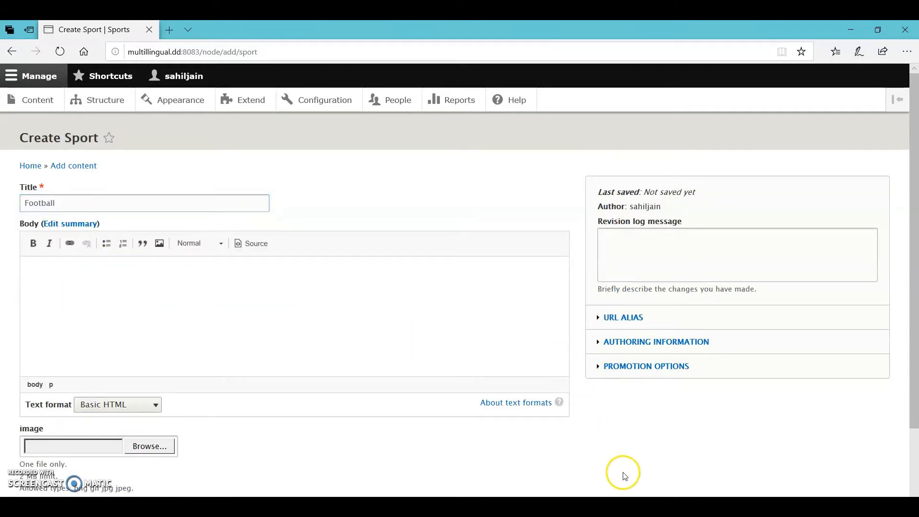
pyautogui.hotkey('alt', 'Tab')
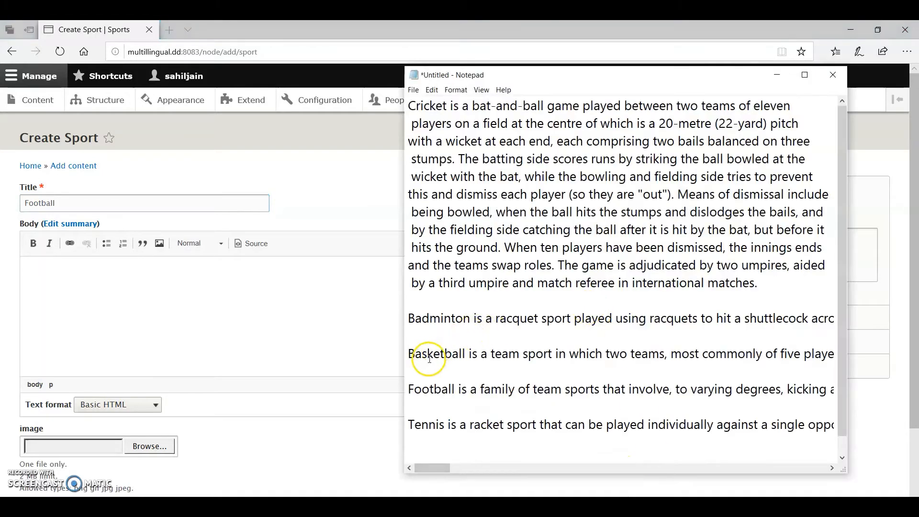
pyautogui.click(409, 386)
pyautogui.hotkey('shift', 'End')
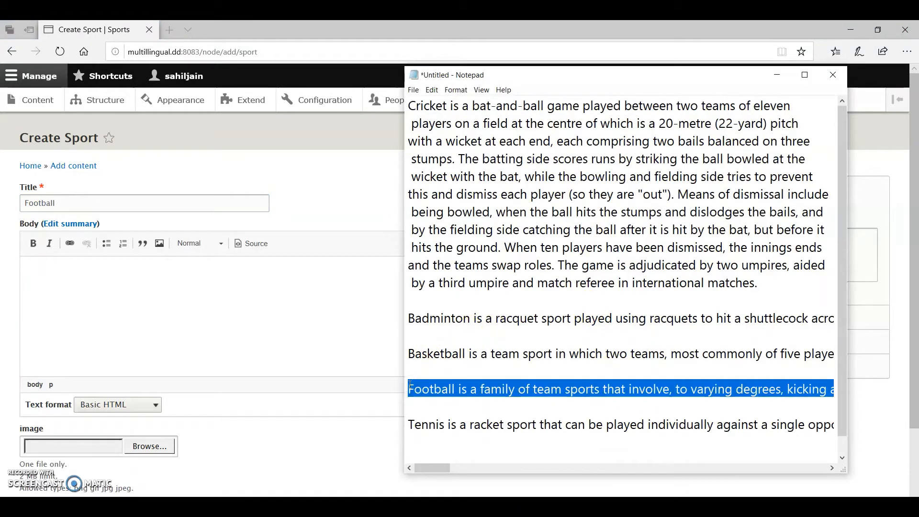
pyautogui.click(195, 271)
pyautogui.write('Football is a family of team sports that involve, to varying degrees, kicking a ball to score a goal. Unqualified, the word football normally means the form of football that is the most popular where the word is used. Sports commonly called football include association football (known as soccer in some countries); gridiron football (specifically American football or Canadian football); Australian rules football; rugby football (either rugby league or rugby union); and Gaelic football.[1][2] These various forms of football are known as football codes.')
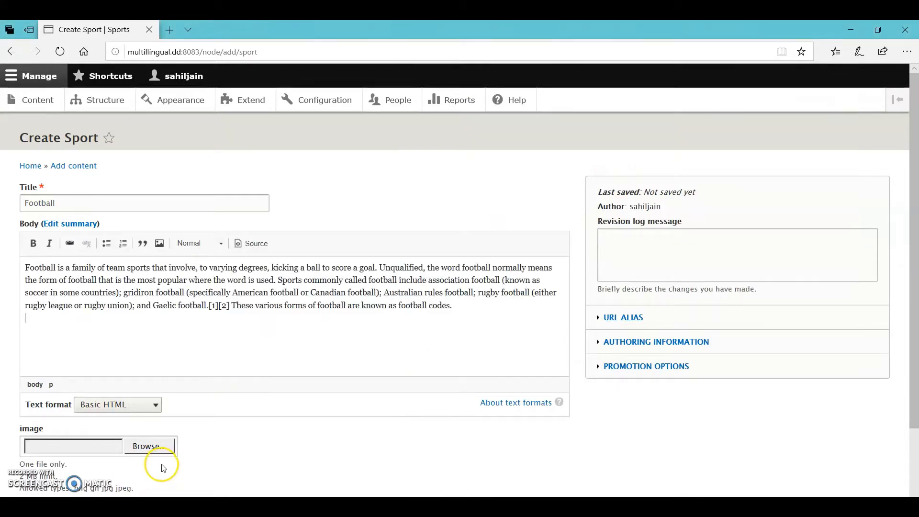
# Upload "285px-Football_iu_1996" from the multillingual folder as the Football item's image.
pyautogui.click(161, 449)
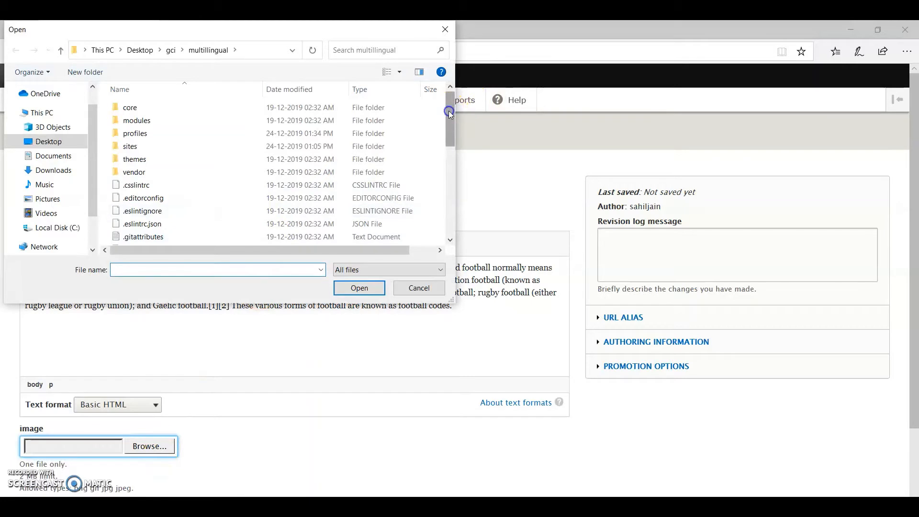
pyautogui.moveTo(449, 110); pyautogui.dragTo(452, 144)
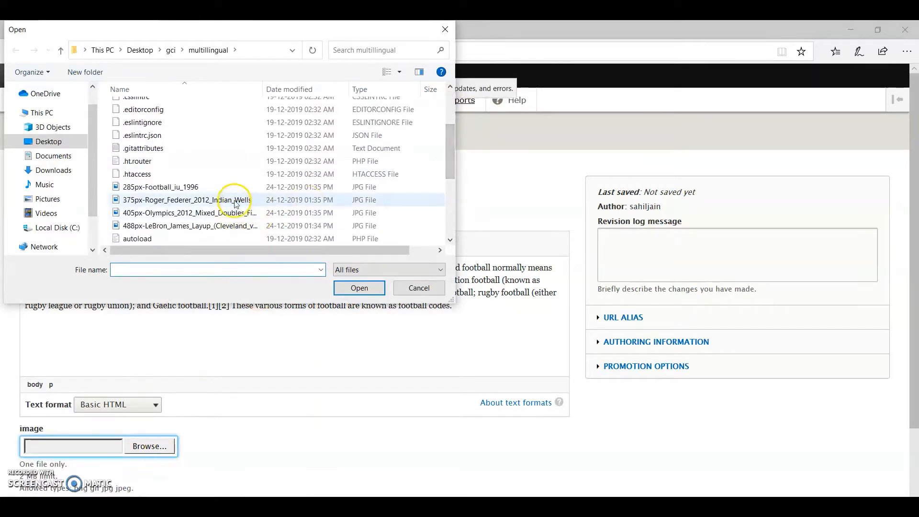
pyautogui.click(178, 187)
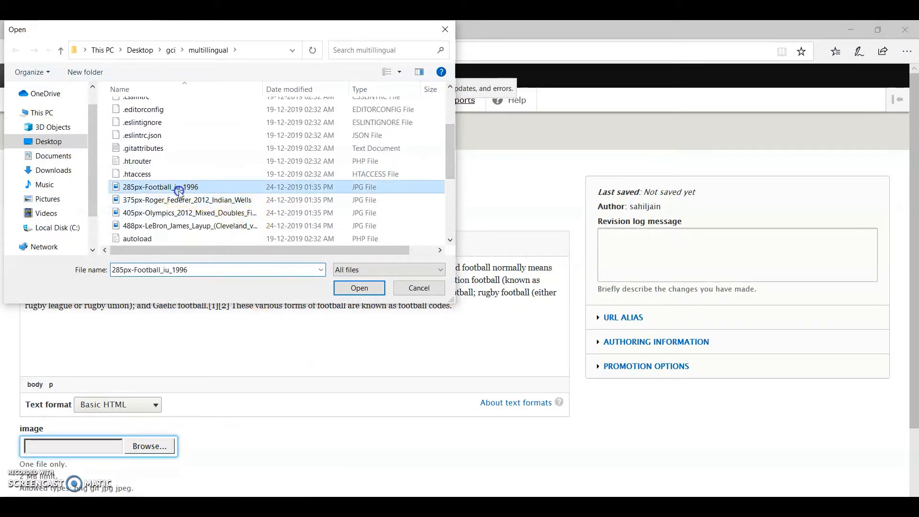
pyautogui.click(359, 288)
# Enter "football" as the image's required alternative text, save the Football content and look over its page.
pyautogui.scroll(-2, 99, 459)
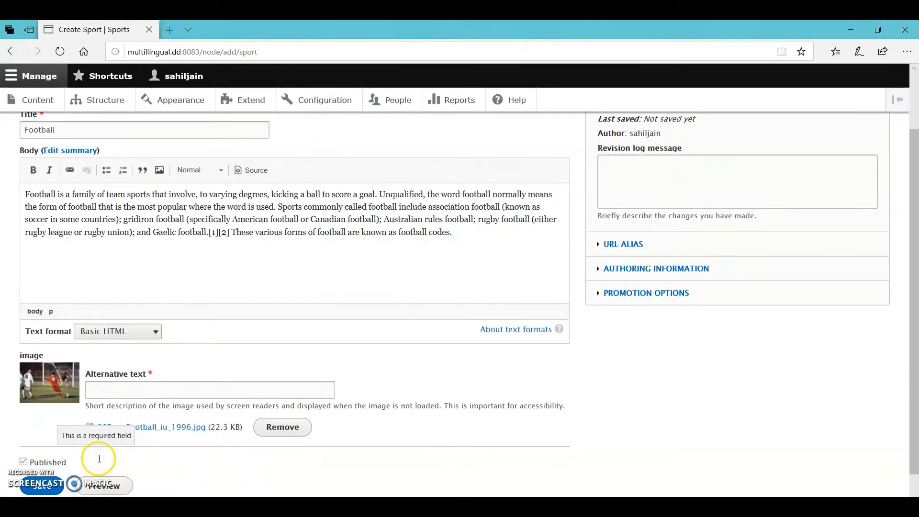
pyautogui.click(111, 383)
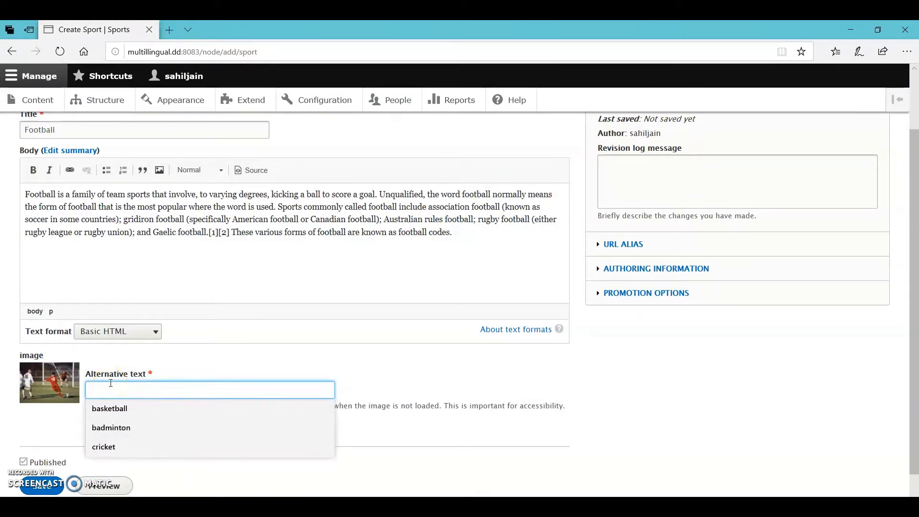
pyautogui.write('foot')
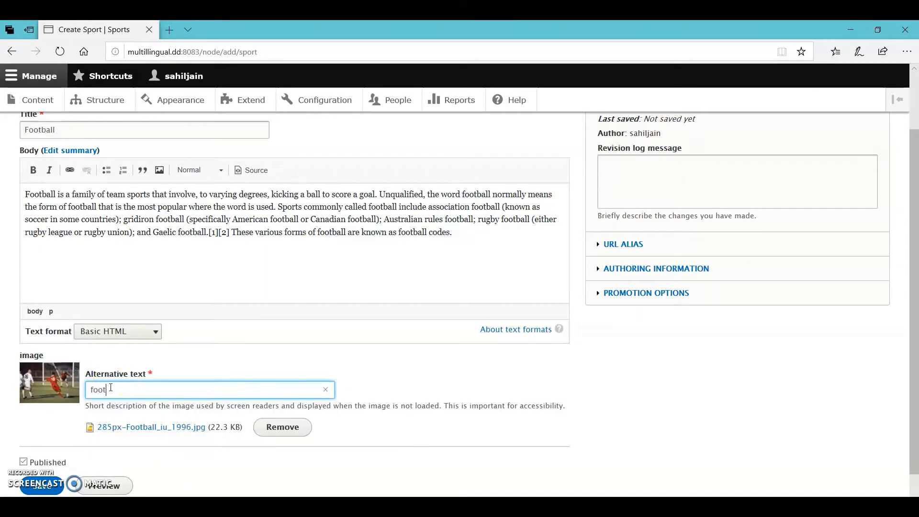
pyautogui.write('ball')
pyautogui.click(36, 489)
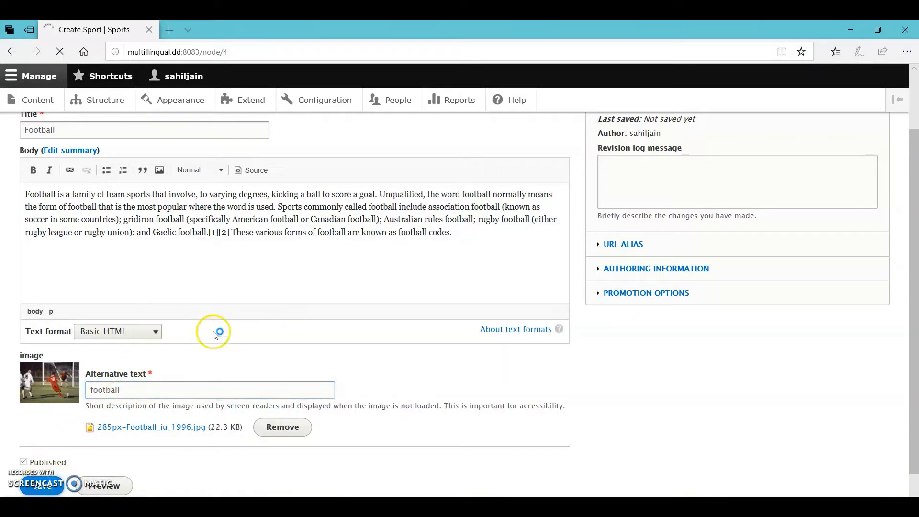
pyautogui.scroll(-3, 380, 402)
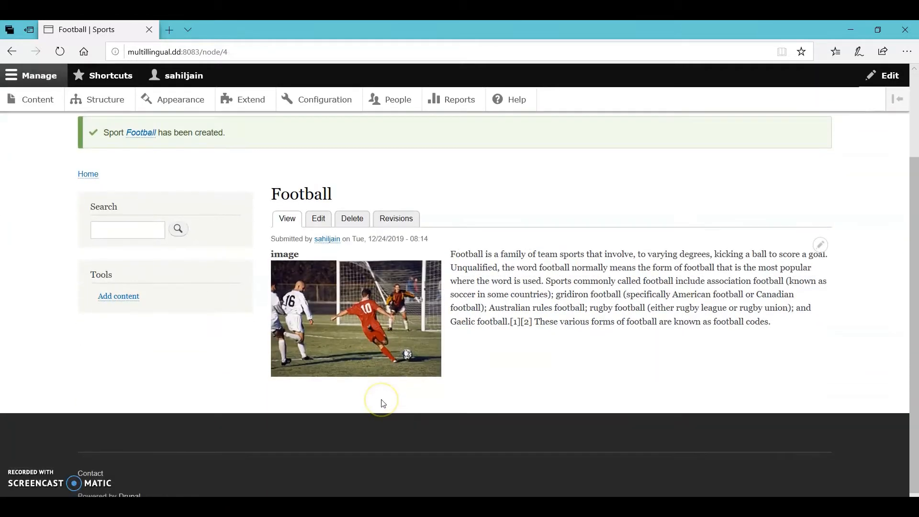
pyautogui.scroll(3, 380, 402)
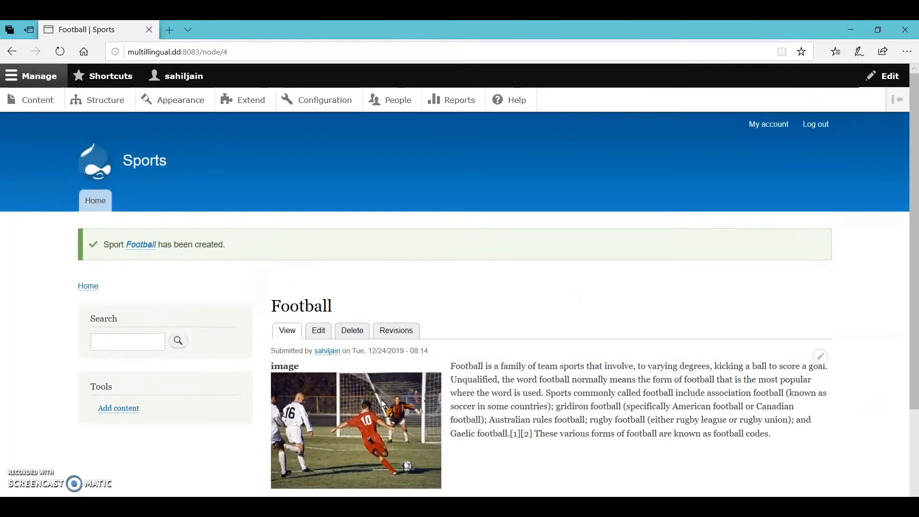
# Create another Sport content item and title it "Lawn Tennis".
pyautogui.click(38, 107)
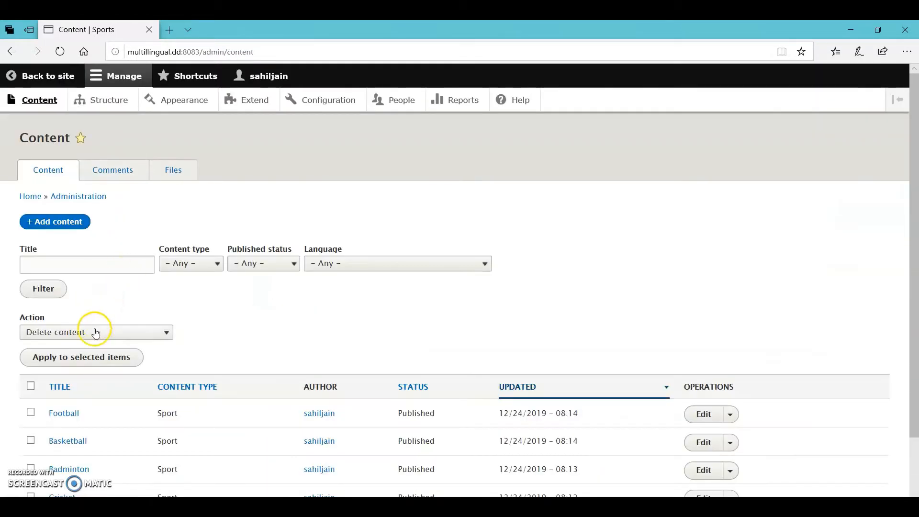
pyautogui.click(45, 218)
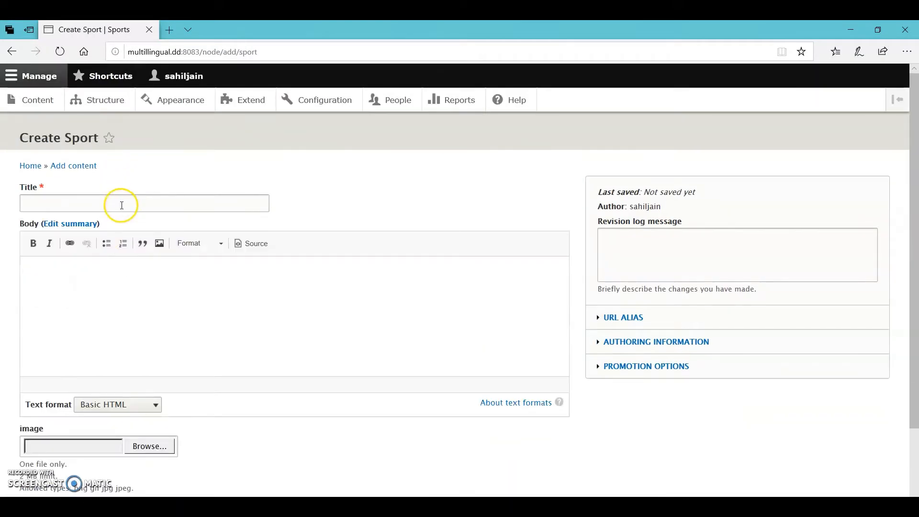
pyautogui.click(122, 205)
pyautogui.write('Lawn')
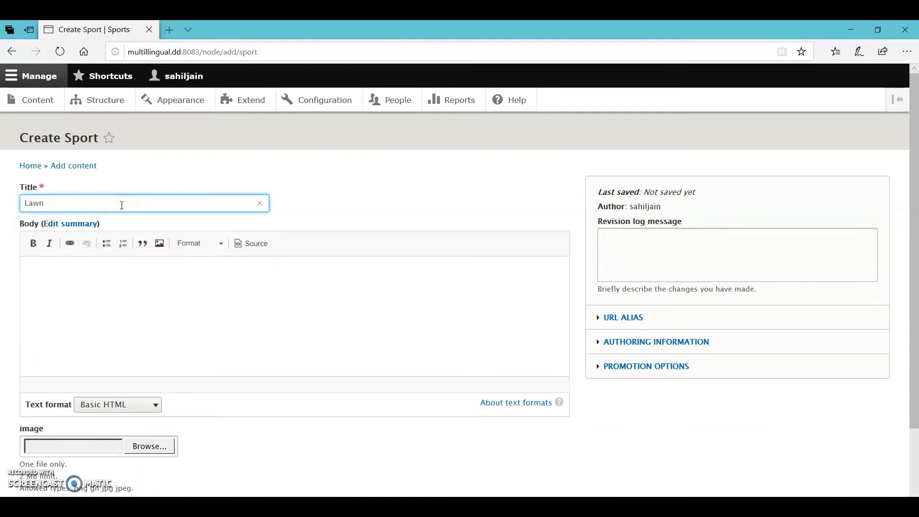
pyautogui.write(' Tennis')
pyautogui.click(70, 277)
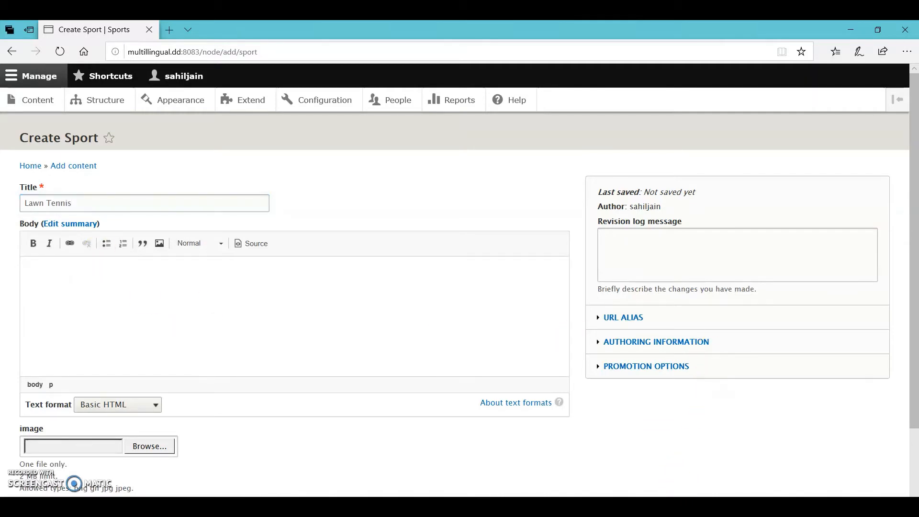
# Copy the whole tennis paragraph from Notepad and paste it into the Body of the Lawn Tennis item.
pyautogui.hotkey('alt', 'Tab')
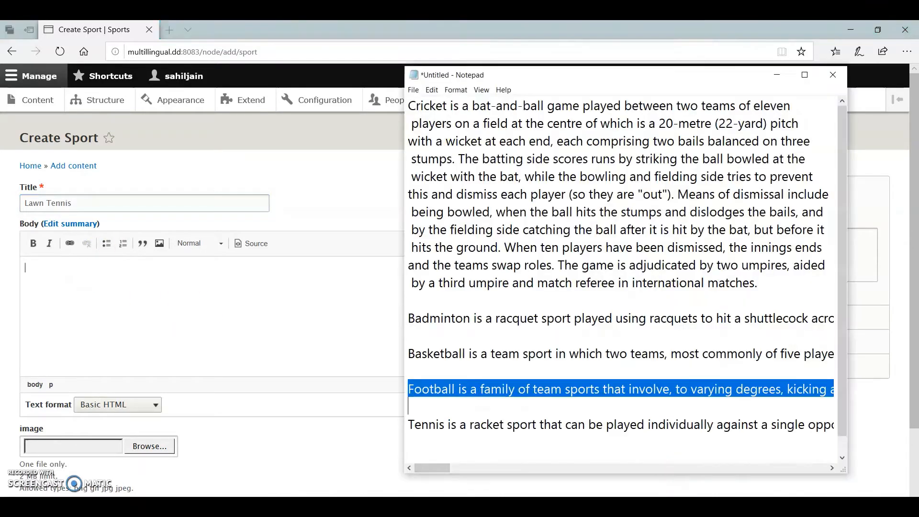
pyautogui.click(414, 421)
pyautogui.hotkey('shift', 'Down')
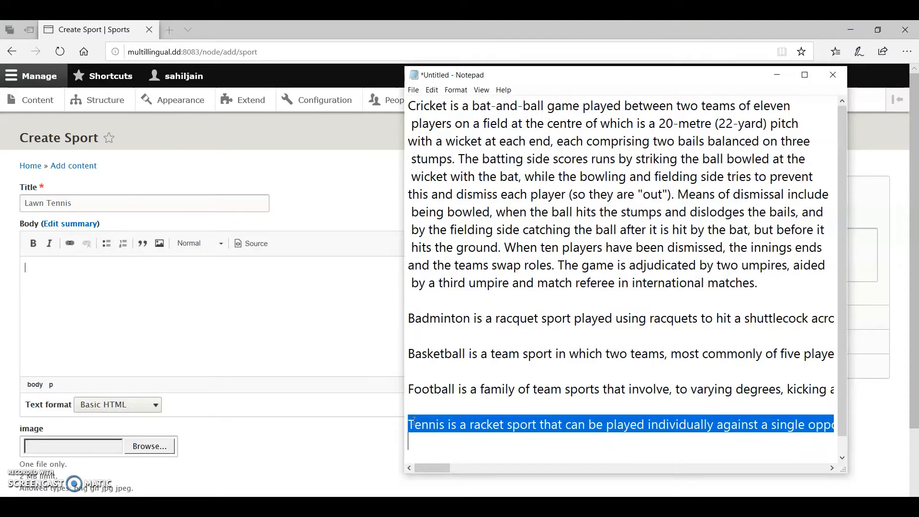
pyautogui.click(164, 281)
pyautogui.write("Tennis is a racket sport that can be played individually against a single opponent (singles) or between two teams of two players each (doubles). Each player uses a tennis racket that is strung with cord to strike a hollow rubber ball covered with felt over or around a net and into the opponent's court. The object of the game is to maneuver the ball in such a way that the opponent is not able to play a valid return. The player who is unable to return the ball will not gain a point, while the opposite player will.")
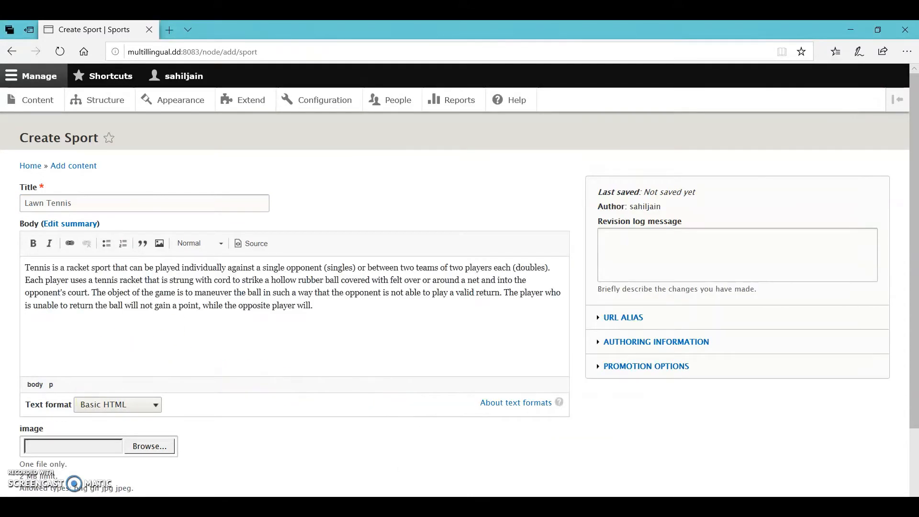
# Upload "375px-Roger_Federer_2012_Indian_Wells" from the multillingual folder as the Lawn Tennis item's image.
pyautogui.click(146, 446)
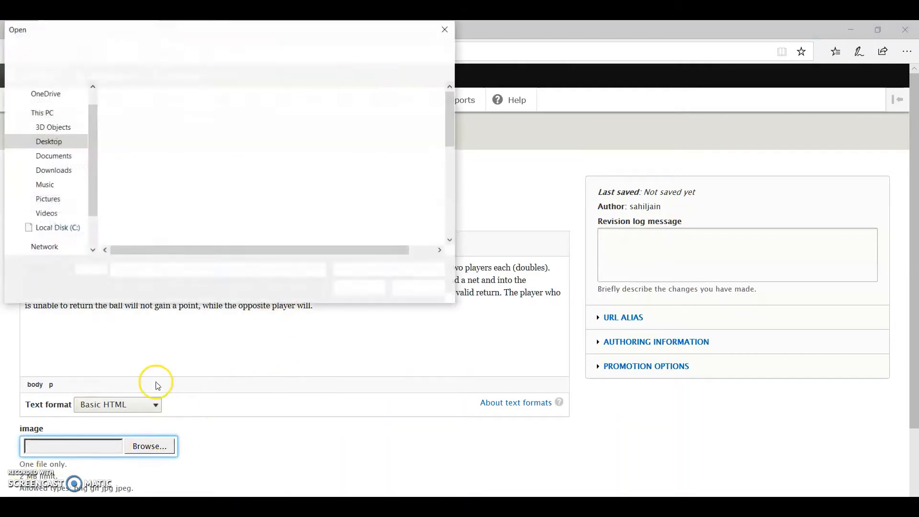
pyautogui.moveTo(452, 119); pyautogui.dragTo(451, 166)
pyautogui.click(143, 170)
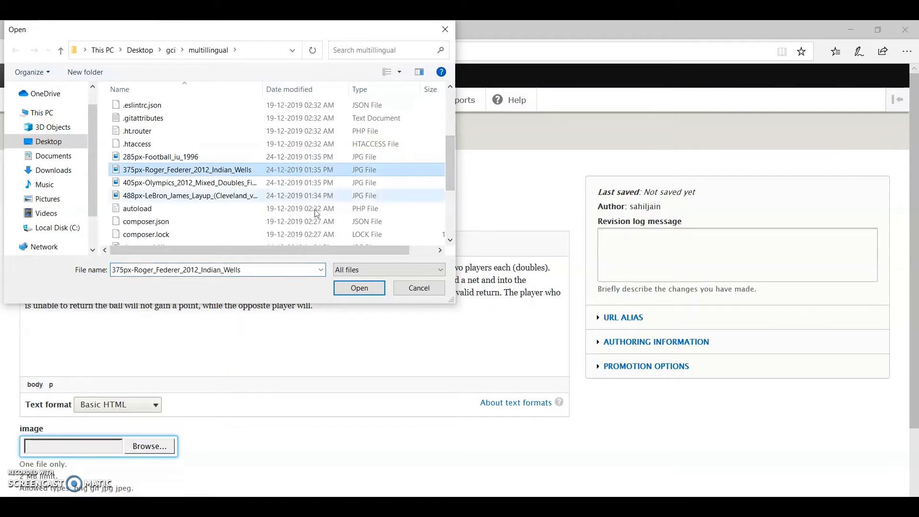
pyautogui.click(359, 288)
pyautogui.scroll(-2, 170, 447)
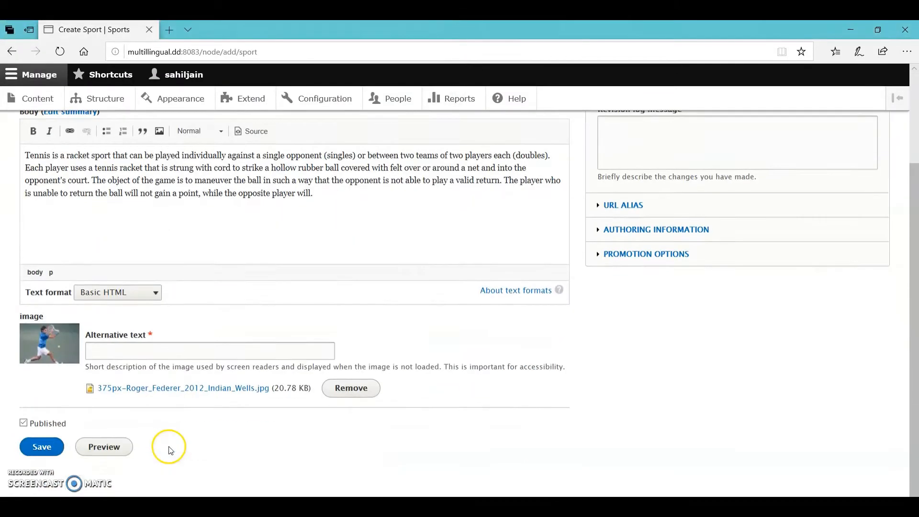
# Enter "lawn tennis" as the image's required alternative text, save the Lawn Tennis content and look over its page.
pyautogui.click(142, 352)
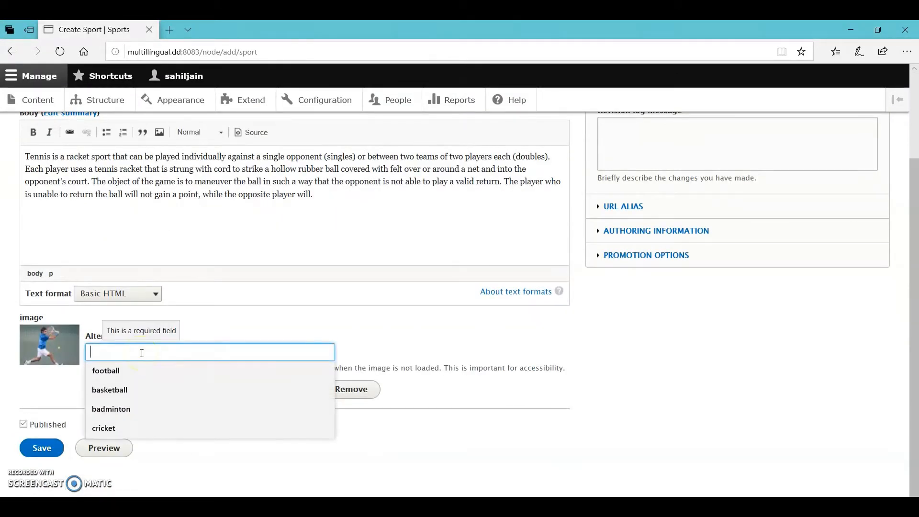
pyautogui.write('la')
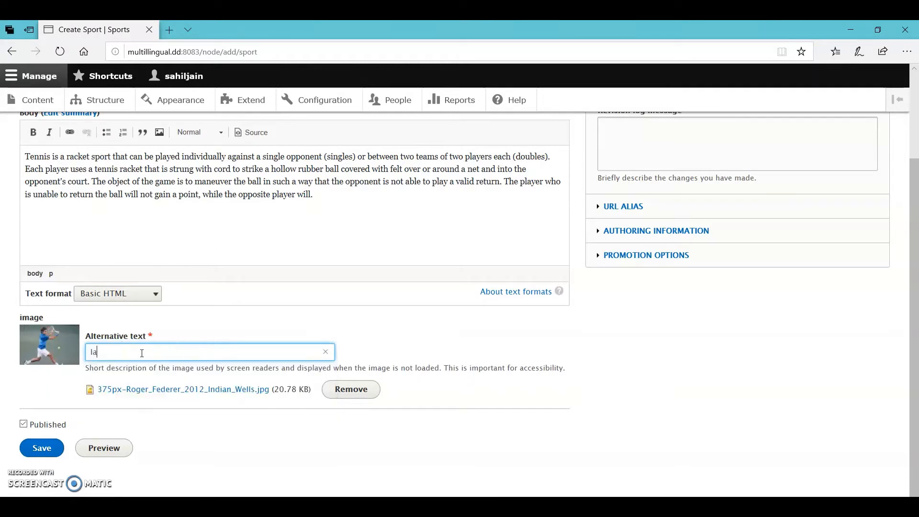
pyautogui.write('wn tennis')
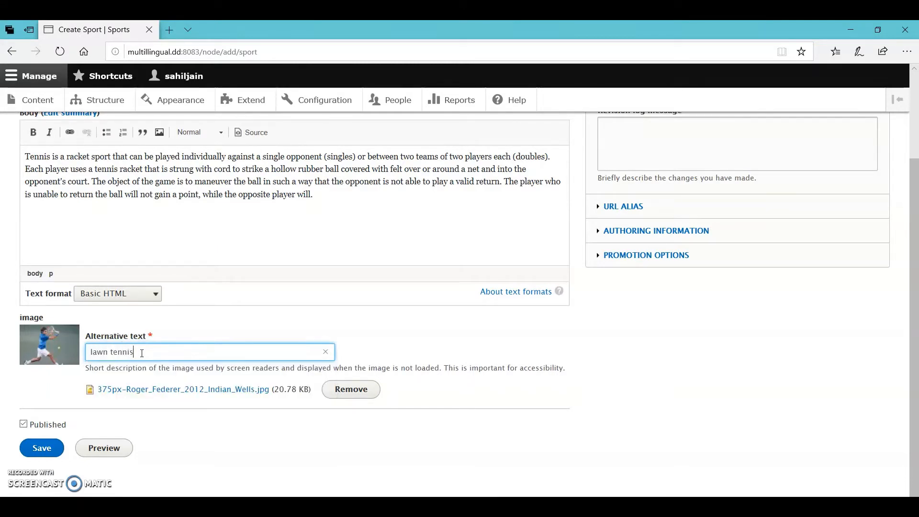
pyautogui.click(34, 452)
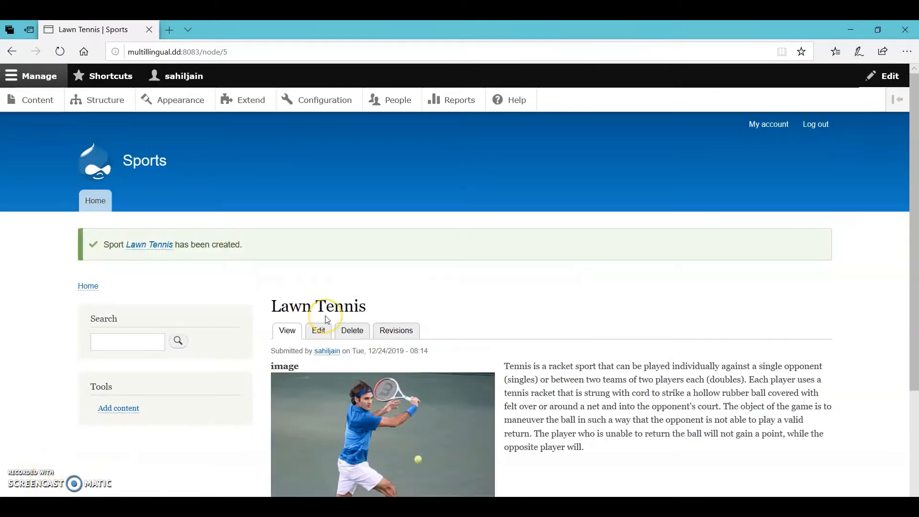
pyautogui.scroll(-2, 325, 316)
pyautogui.scroll(1, 325, 320)
pyautogui.click(489, 263)
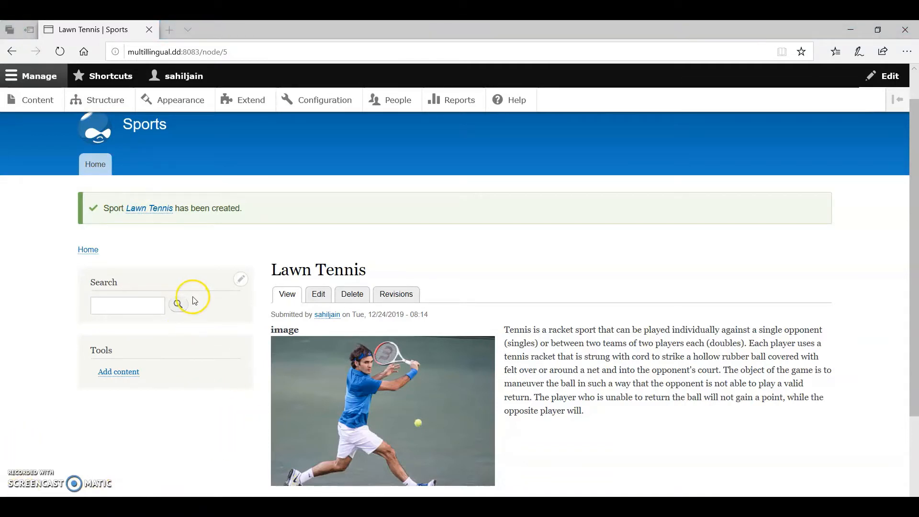
pyautogui.scroll(1, 195, 300)
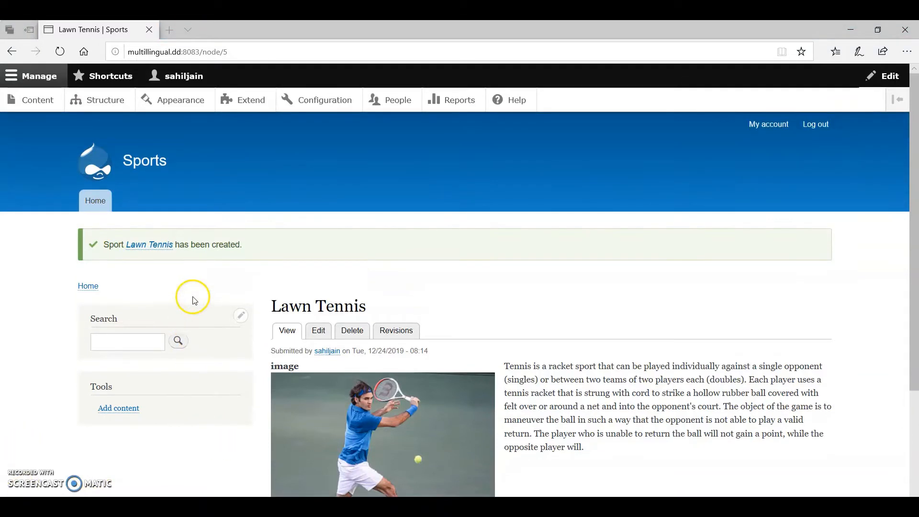
# Look over the site's content list for the created Sport items and check the comments list.
pyautogui.click(46, 102)
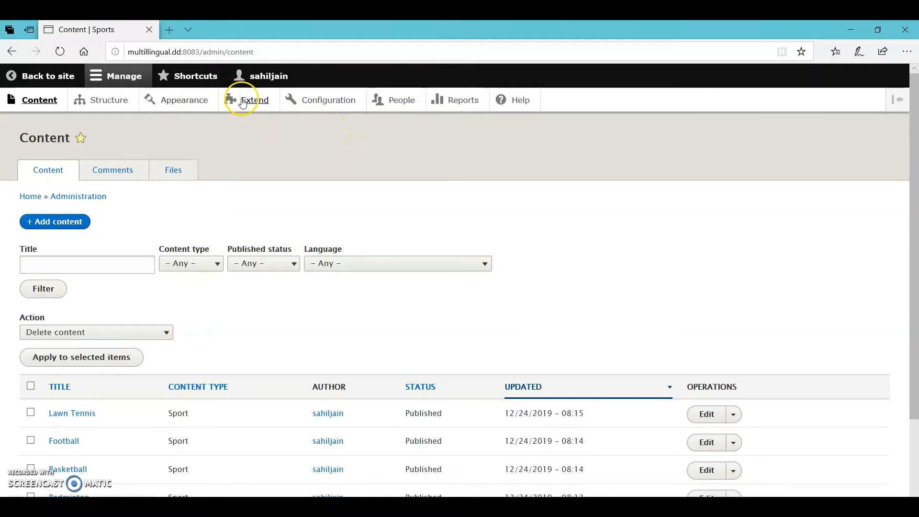
pyautogui.scroll(-2, 185, 299)
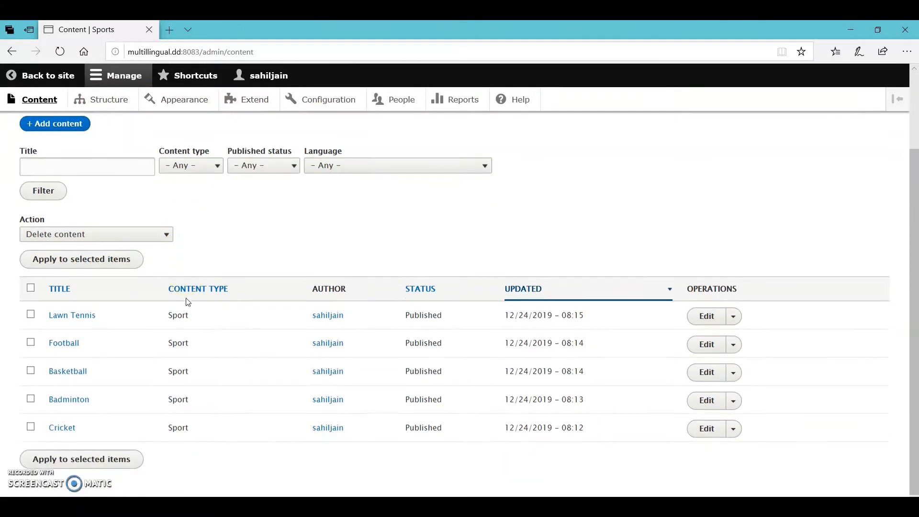
pyautogui.scroll(3, 187, 302)
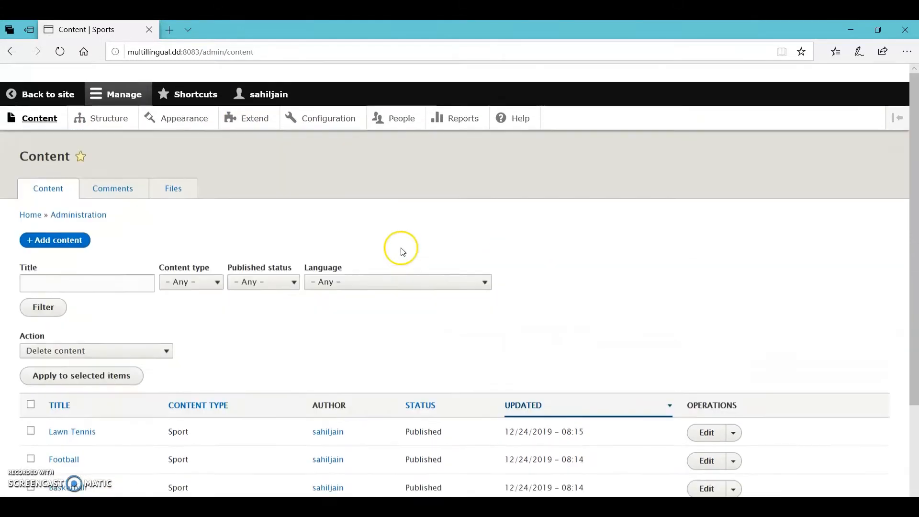
pyautogui.click(114, 181)
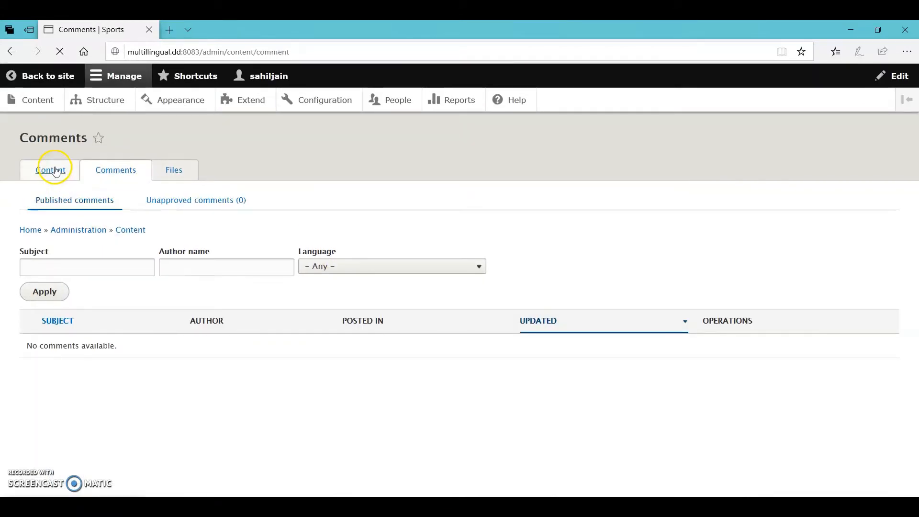
# In the Sport content type's default display settings, set the image field's label to Hidden and save.
pyautogui.click(119, 110)
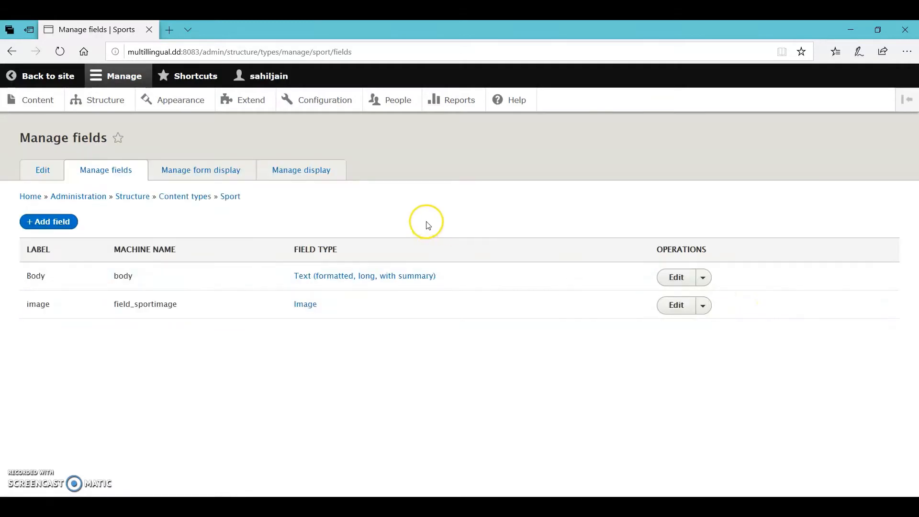
pyautogui.click(315, 173)
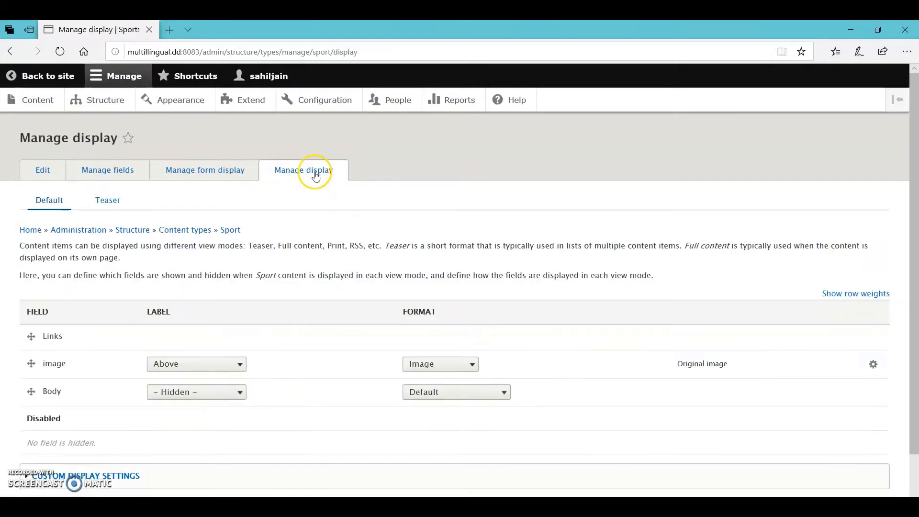
pyautogui.click(217, 365)
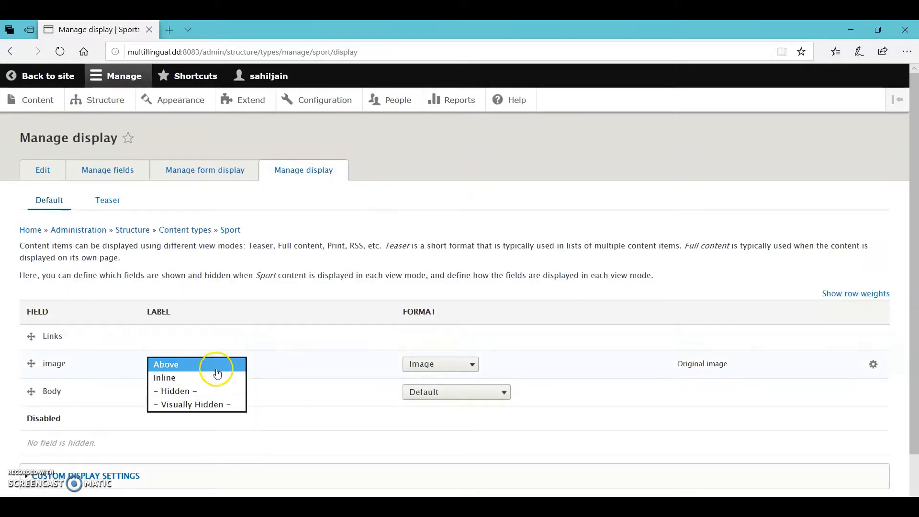
pyautogui.click(218, 391)
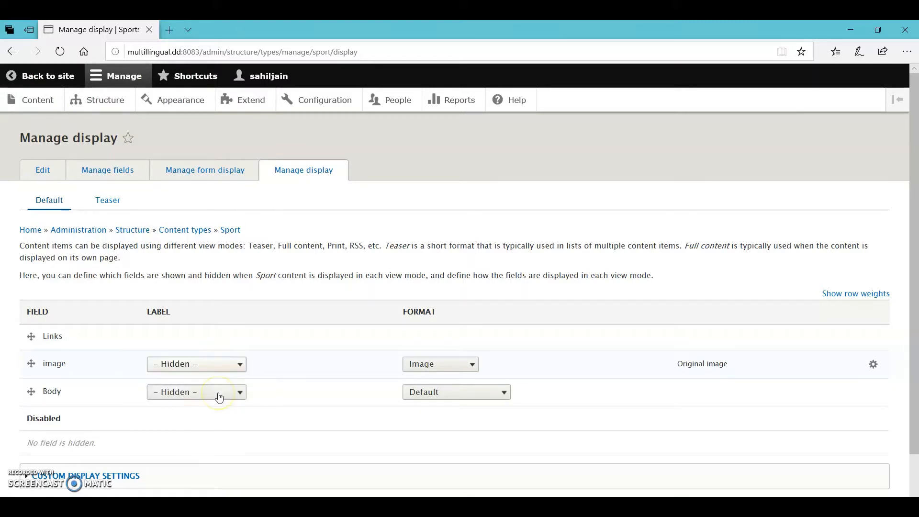
pyautogui.scroll(-1, 218, 397)
pyautogui.click(34, 447)
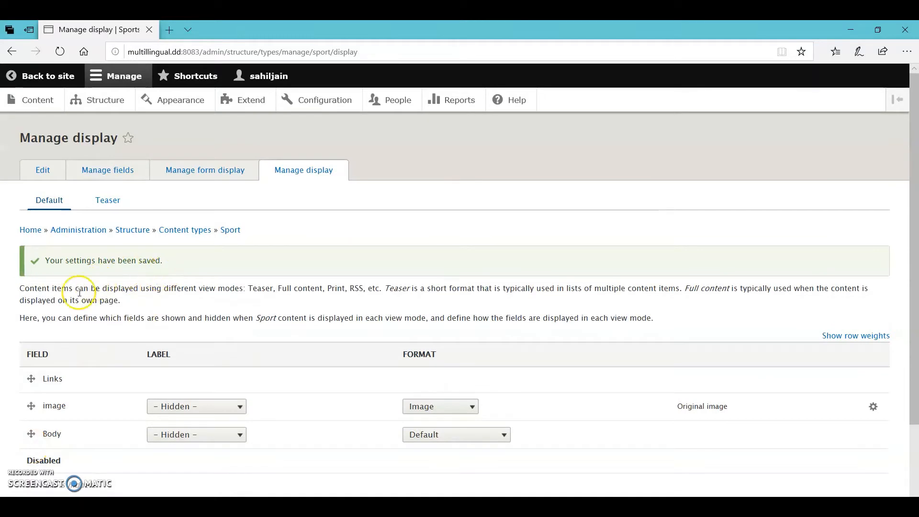
# Add a new view from the site structure's Views list and name it "sports".
pyautogui.click(107, 103)
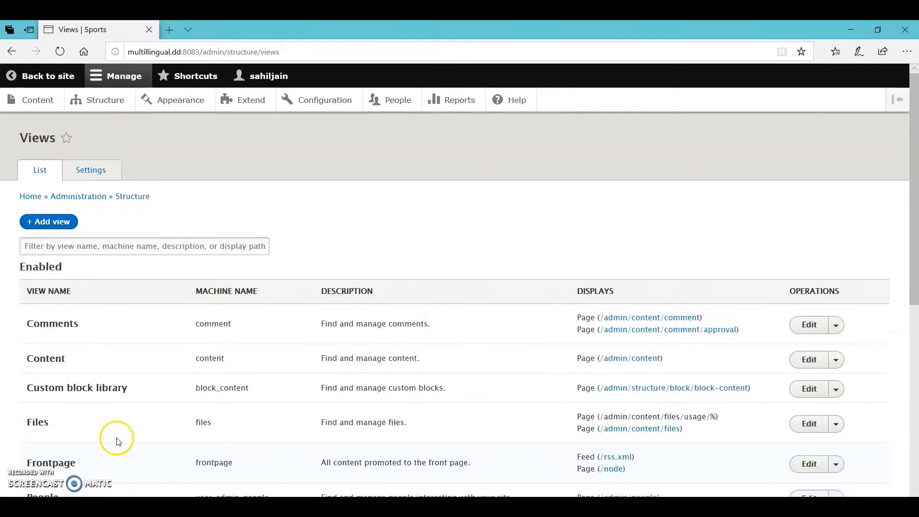
pyautogui.click(52, 225)
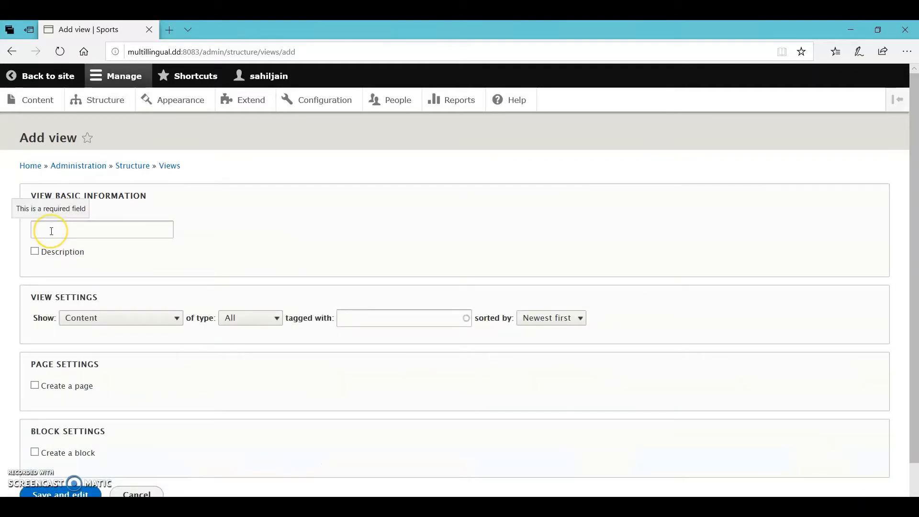
pyautogui.click(22, 453)
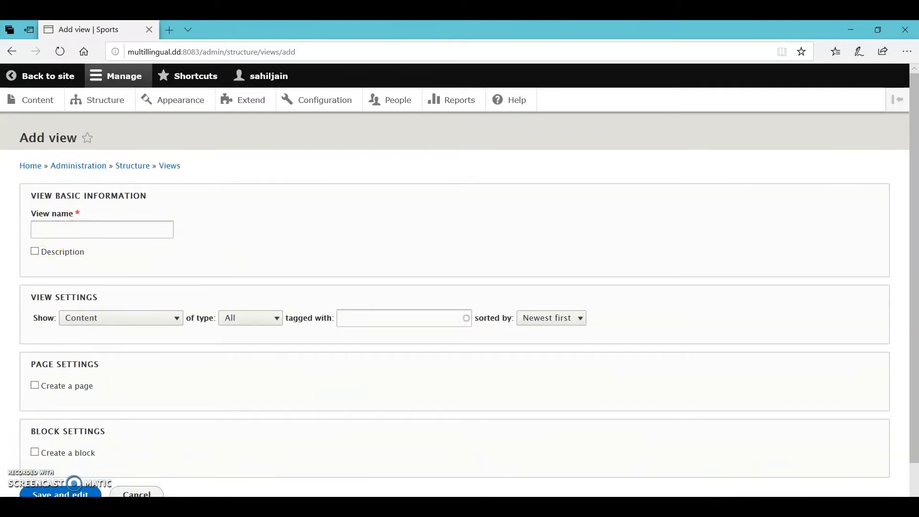
pyautogui.click(103, 232)
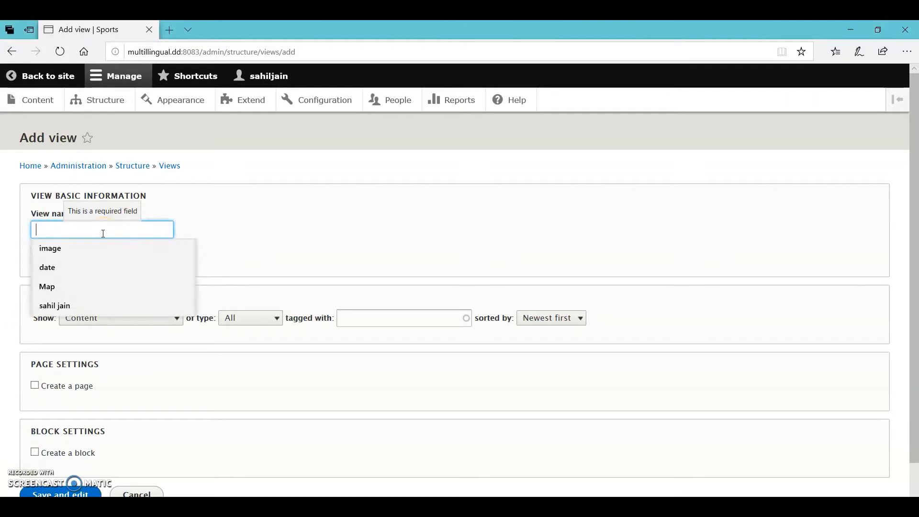
pyautogui.write('sports')
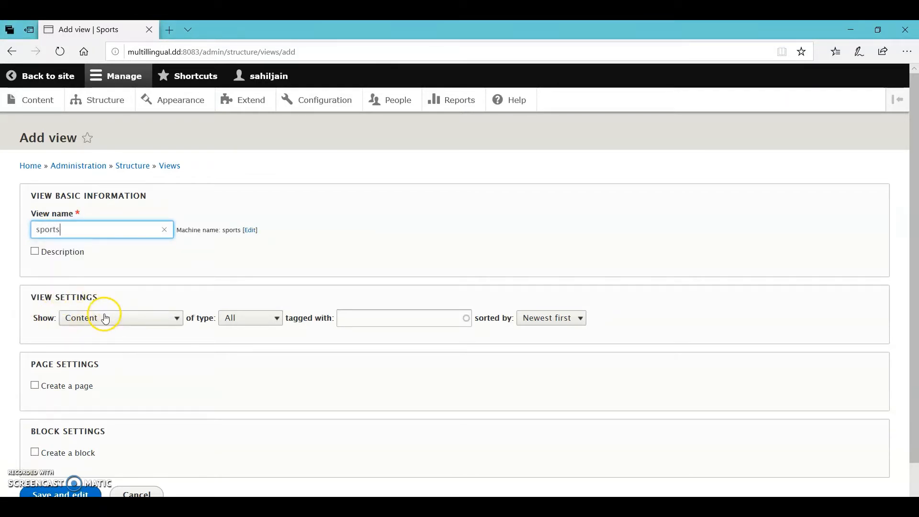
pyautogui.click(66, 313)
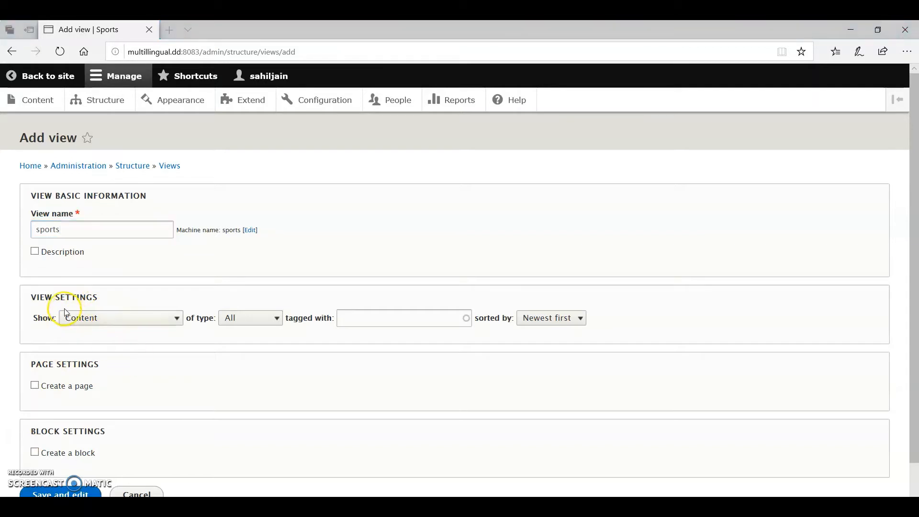
# Set the sports view to show Content of type Sport.
pyautogui.click(136, 321)
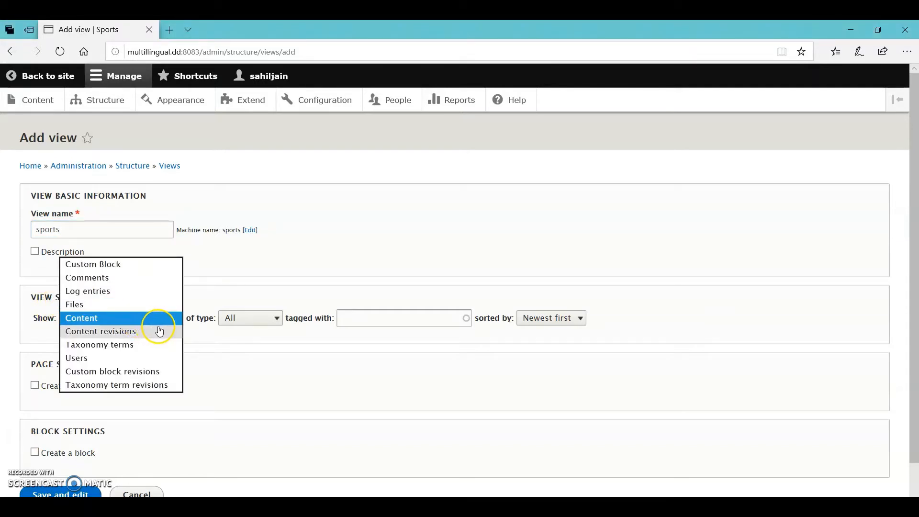
pyautogui.click(160, 319)
pyautogui.click(231, 318)
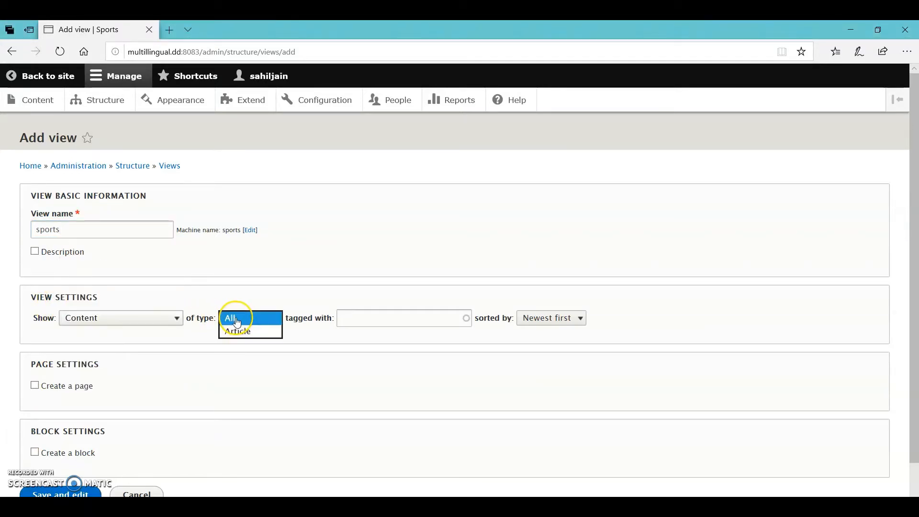
pyautogui.click(242, 359)
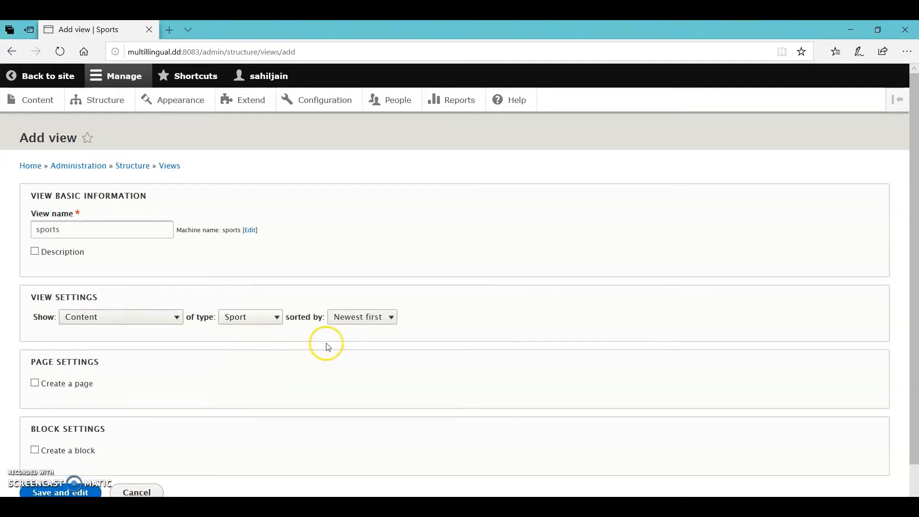
# Enable a page for the sports view, keeping its display format as an unformatted list of teasers.
pyautogui.scroll(-1, 166, 365)
pyautogui.click(53, 339)
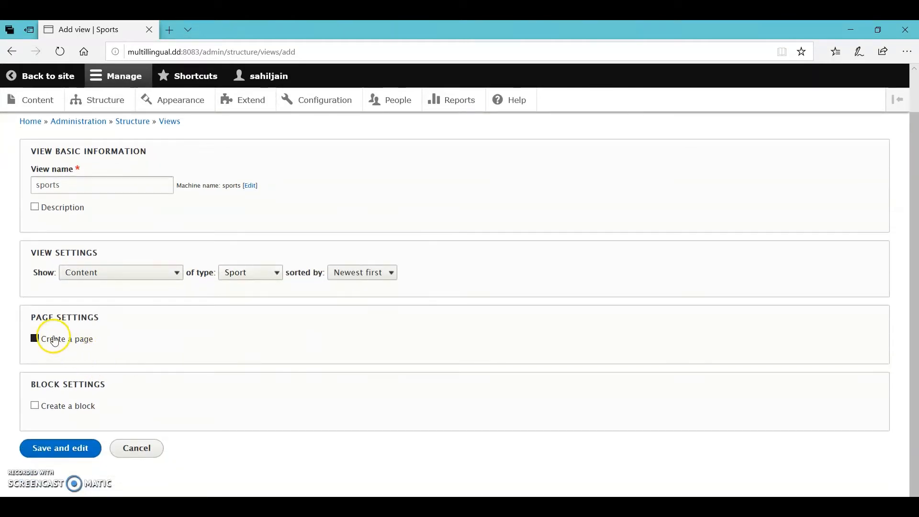
pyautogui.scroll(-1, 73, 436)
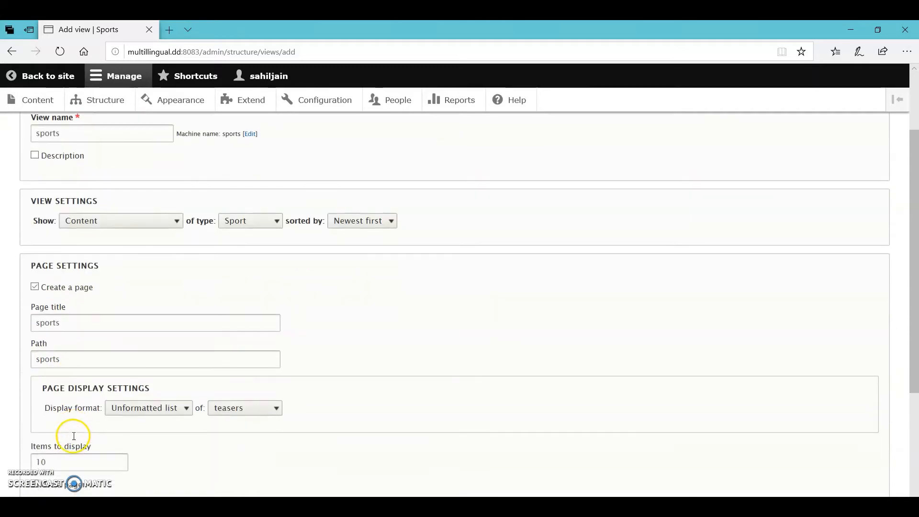
pyautogui.click(251, 408)
pyautogui.click(229, 408)
pyautogui.scroll(-2, 251, 410)
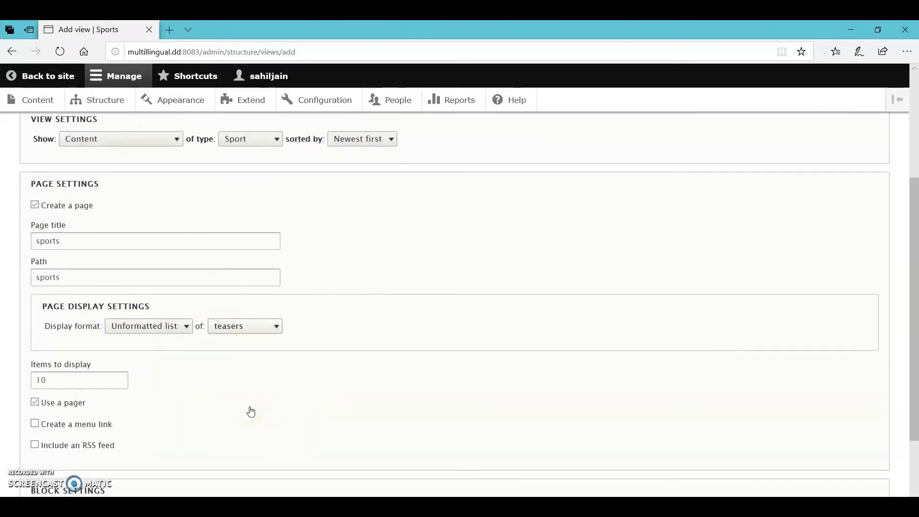
# Create a menu link for the page in Main navigation with the link text "Sports" and save the view.
pyautogui.scroll(-2, 62, 425)
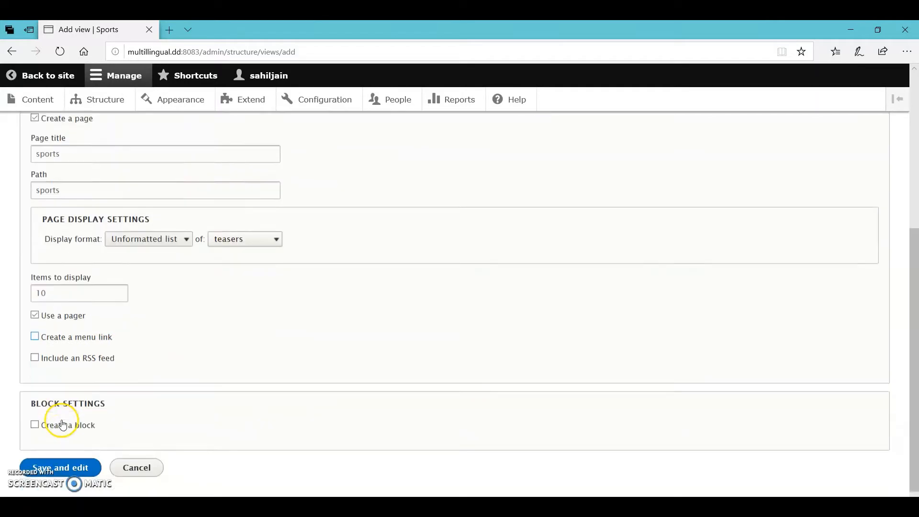
pyautogui.click(56, 331)
pyautogui.click(77, 371)
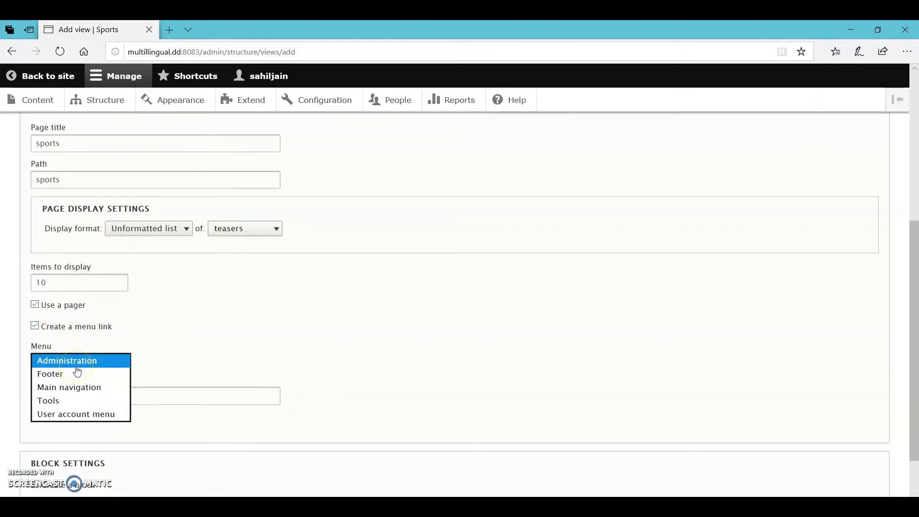
pyautogui.click(74, 382)
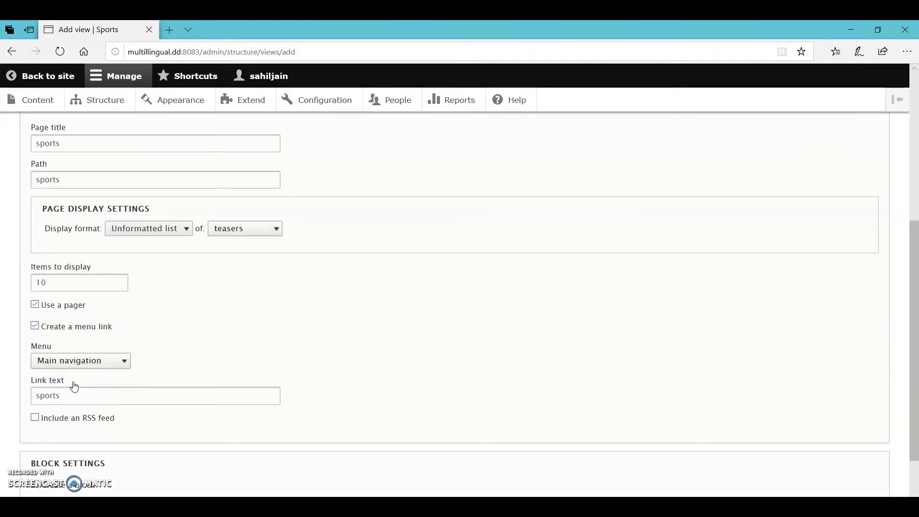
pyautogui.click(45, 395)
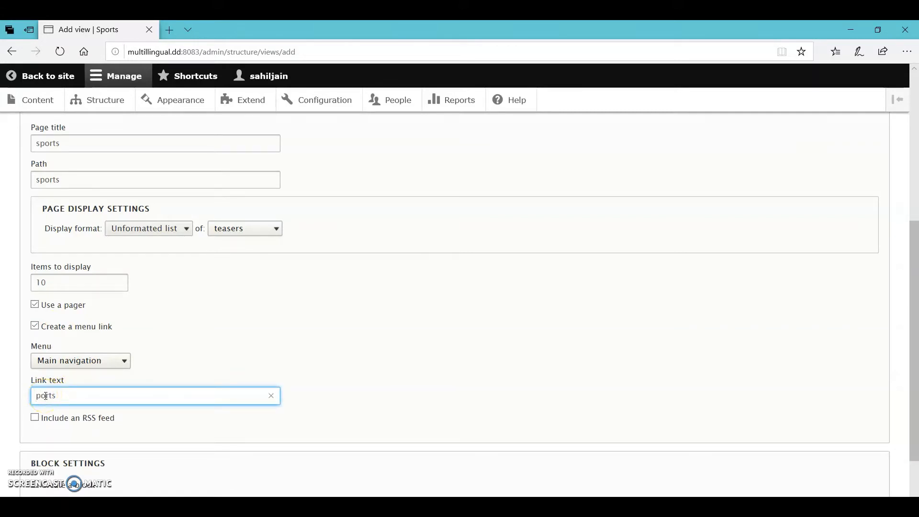
pyautogui.scroll(-2, 112, 420)
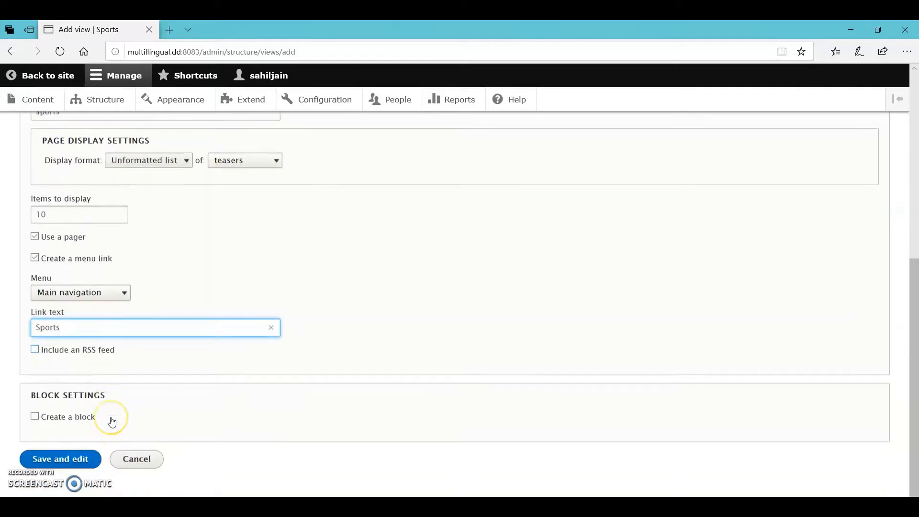
pyautogui.click(57, 449)
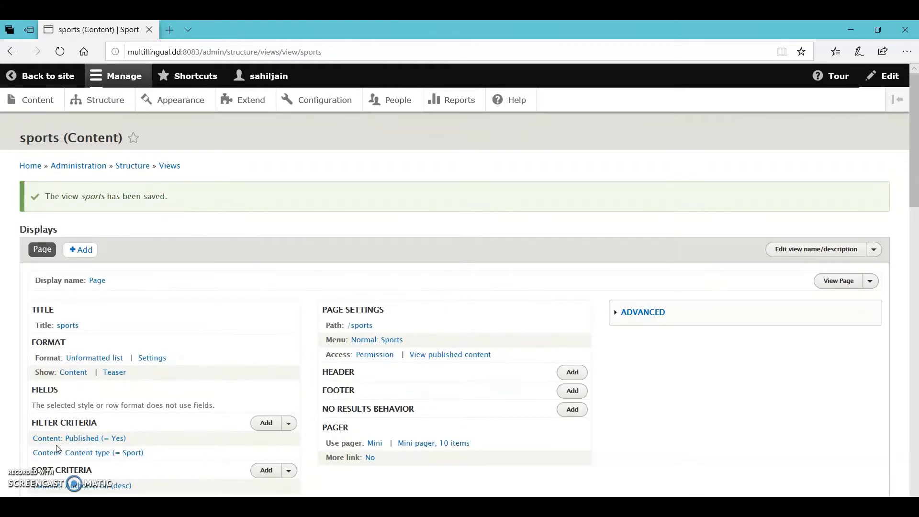
# Review the sport teasers in the view's preview and save the sports view.
pyautogui.click(92, 283)
pyautogui.scroll(-10, 190, 321)
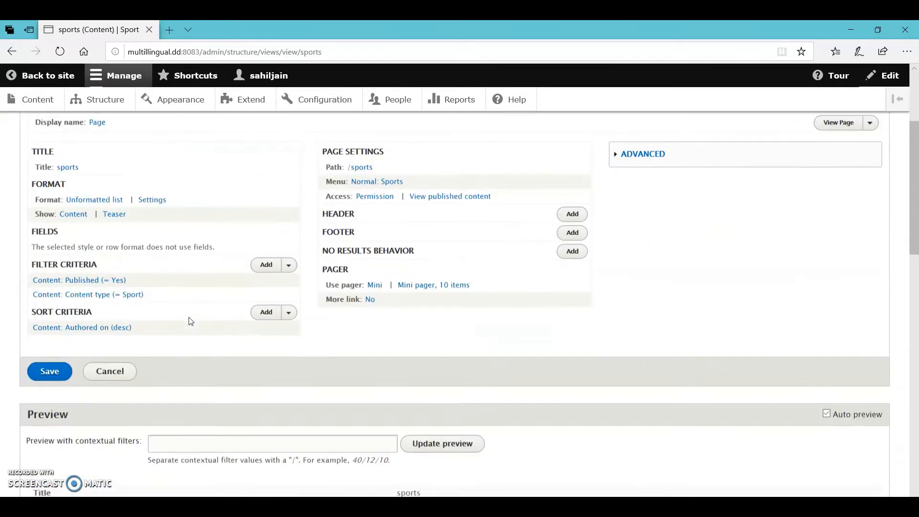
pyautogui.scroll(-3, 190, 321)
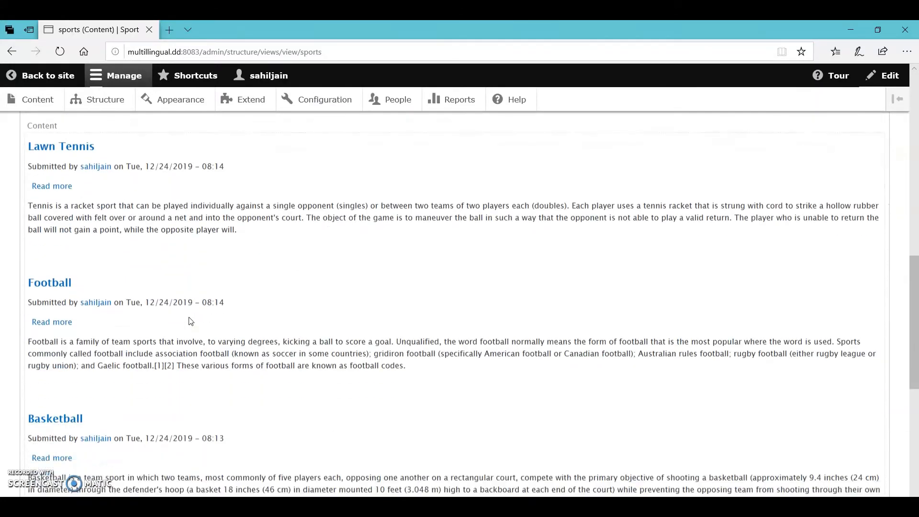
pyautogui.scroll(-8, 165, 352)
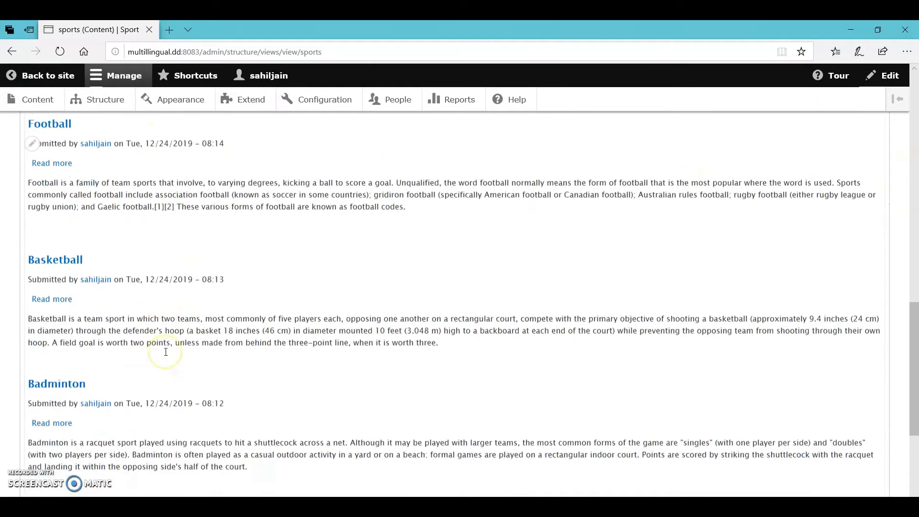
pyautogui.scroll(9, 166, 356)
pyautogui.scroll(6, 166, 356)
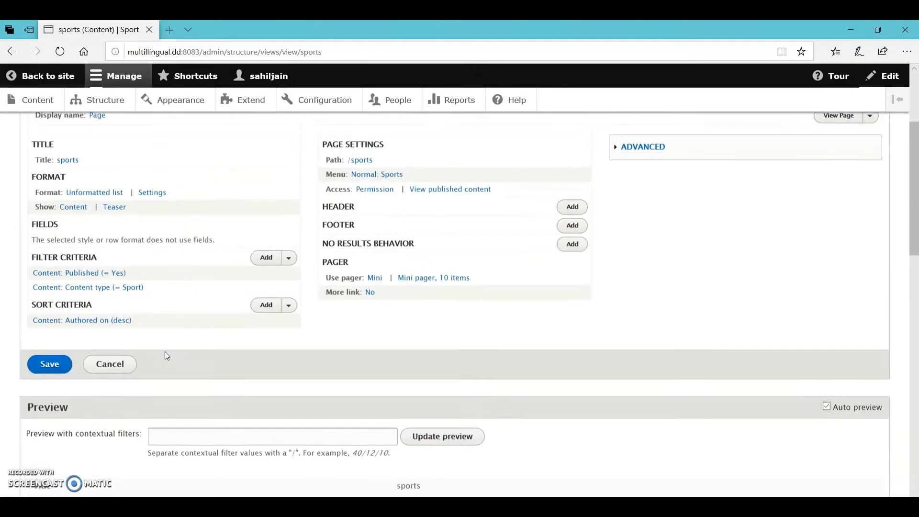
pyautogui.click(52, 379)
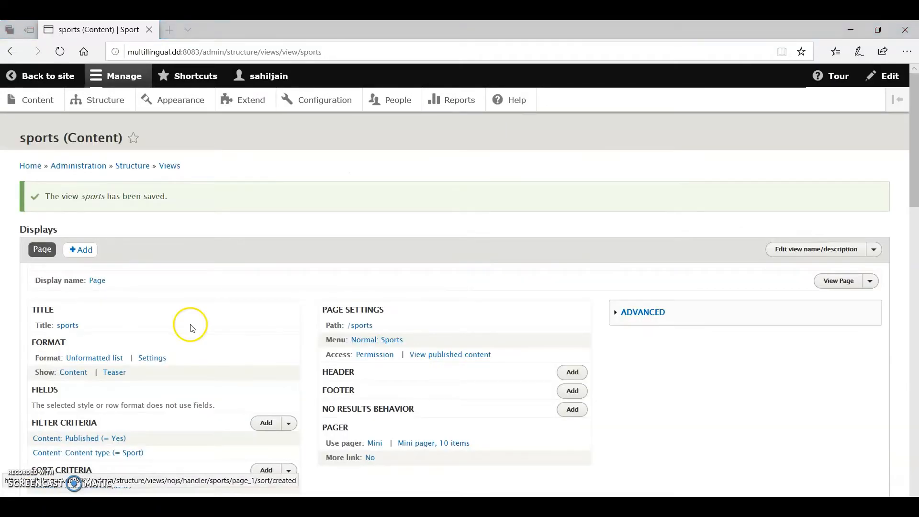
# Return to the site and look through the sport teasers listed on the new Sports page.
pyautogui.click(50, 76)
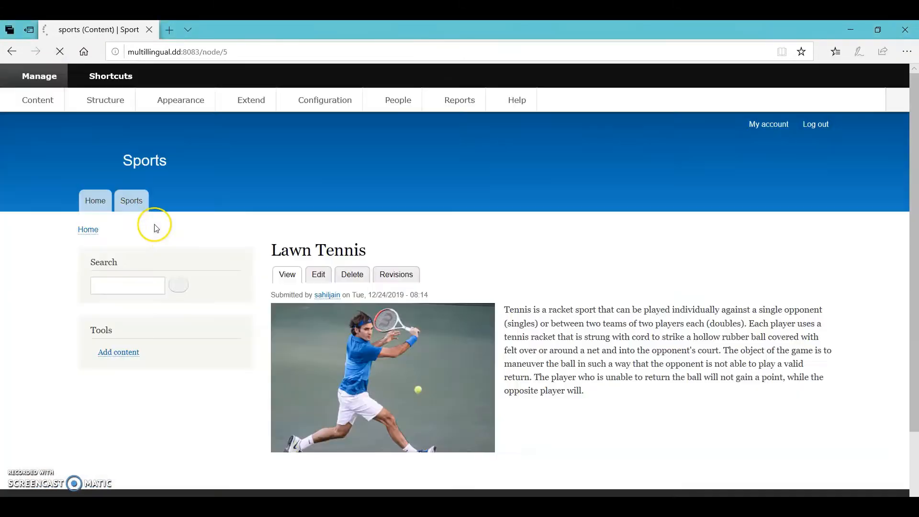
pyautogui.scroll(-1, 253, 230)
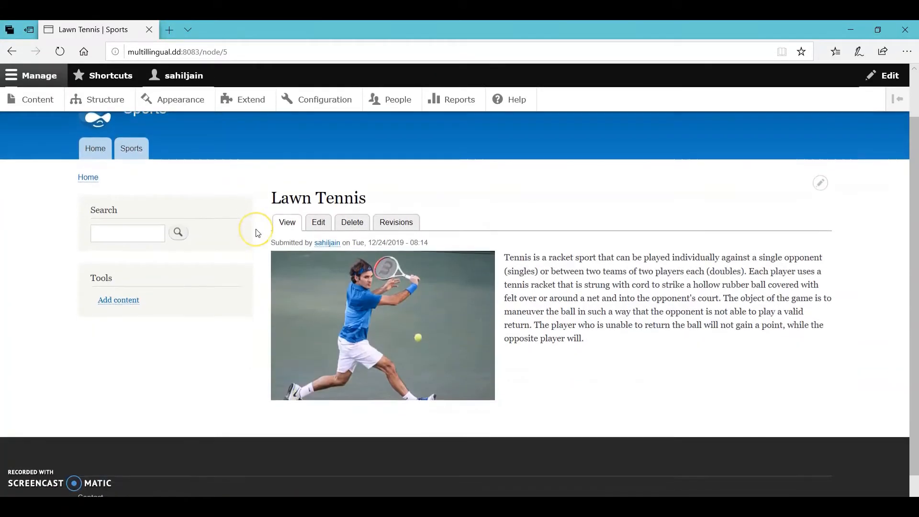
pyautogui.scroll(1, 256, 231)
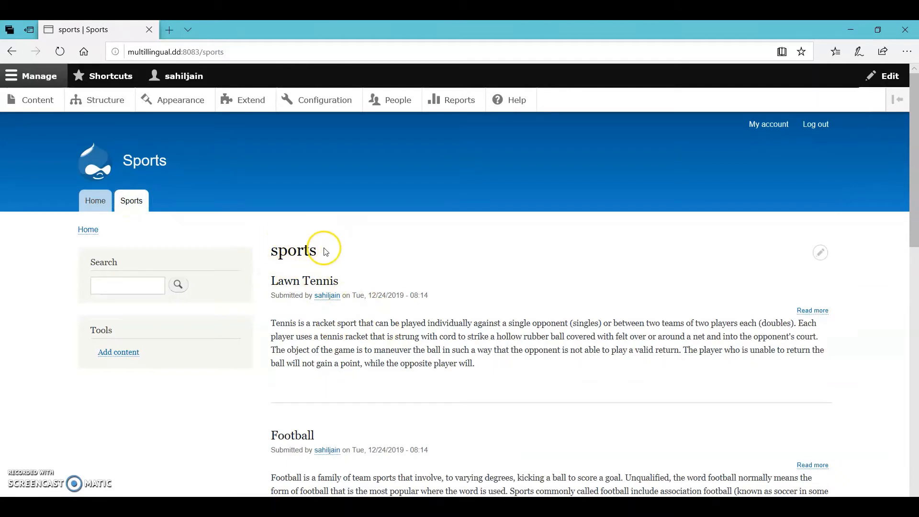
pyautogui.scroll(-2, 323, 251)
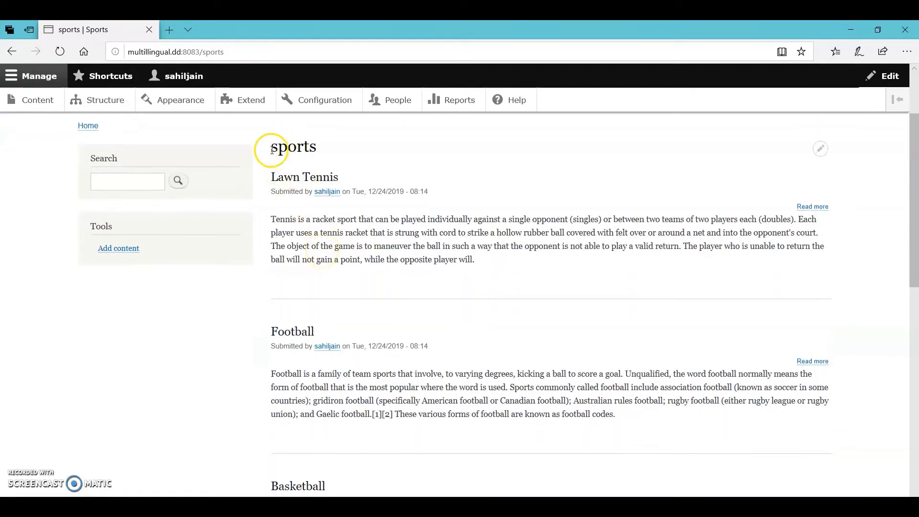
pyautogui.scroll(-2, 322, 357)
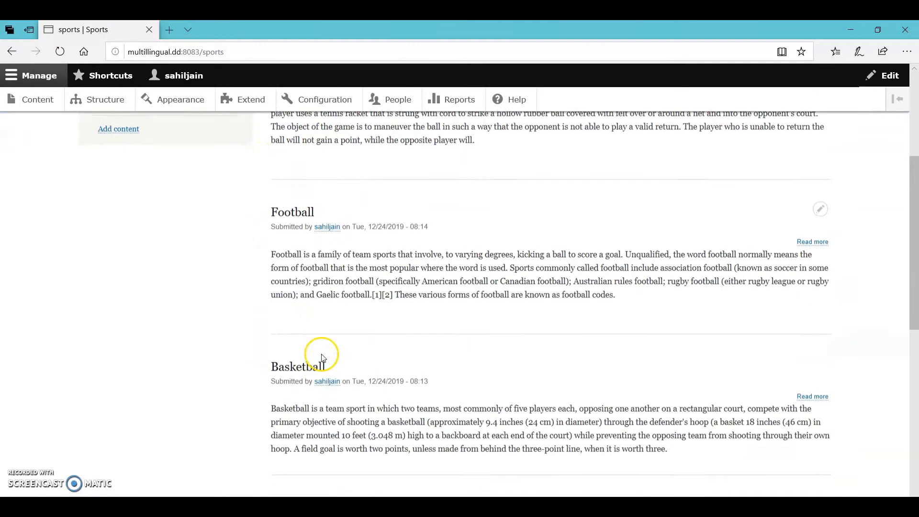
pyautogui.scroll(-2, 306, 442)
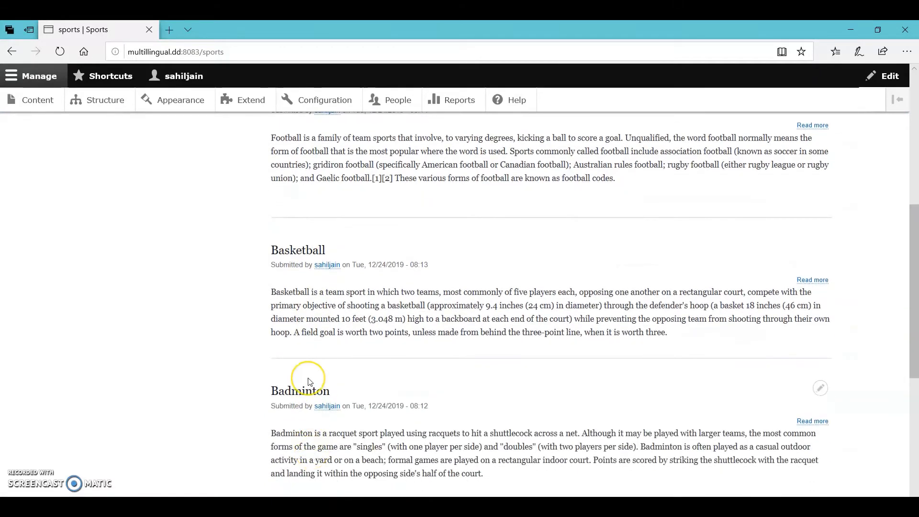
pyautogui.scroll(-3, 309, 381)
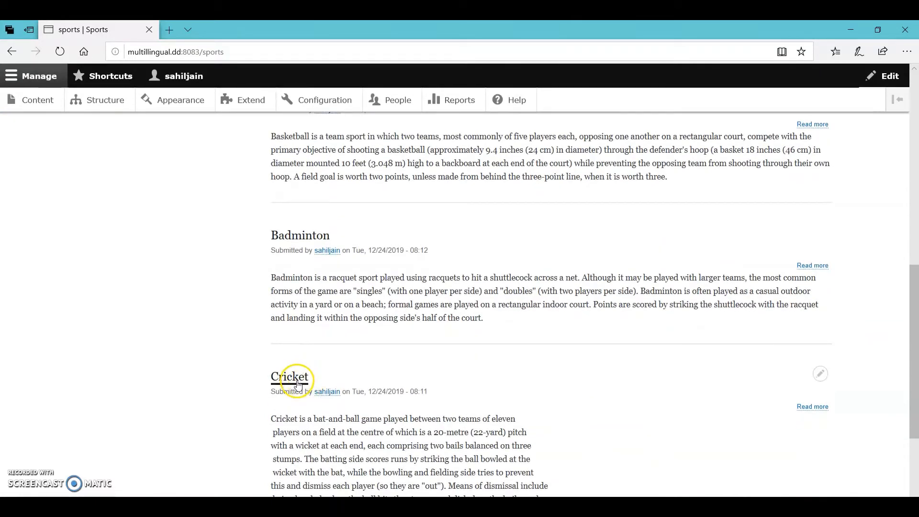
pyautogui.scroll(5, 281, 405)
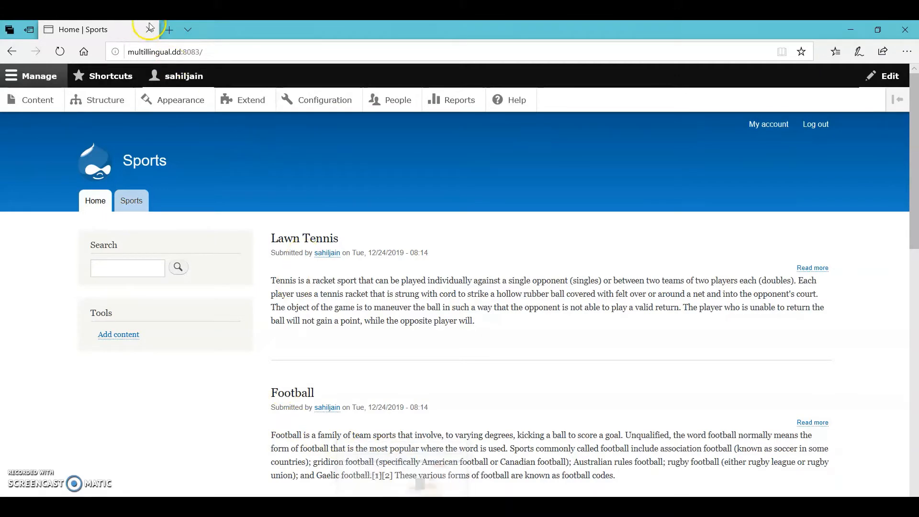
# Open drupal.org in a new browser tab and browse its Themes download listing.
pyautogui.click(169, 30)
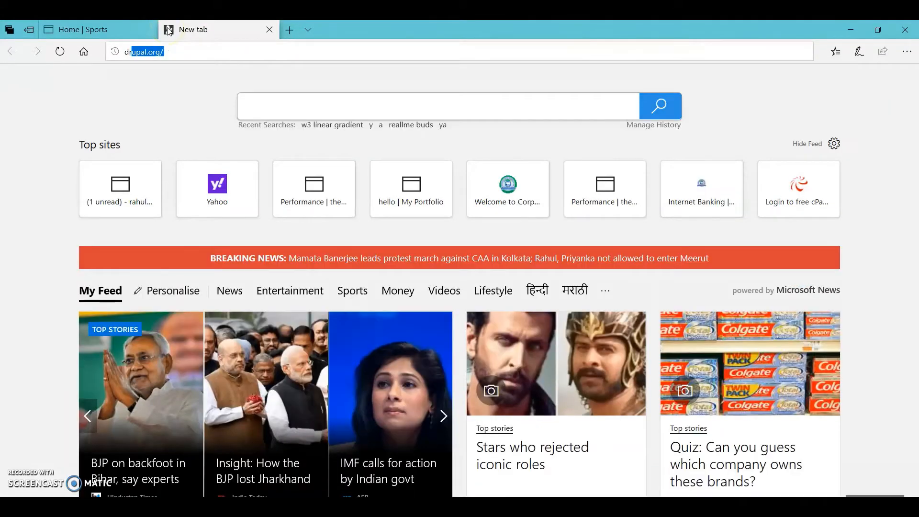
pyautogui.write('drupal')
pyautogui.press('Return')
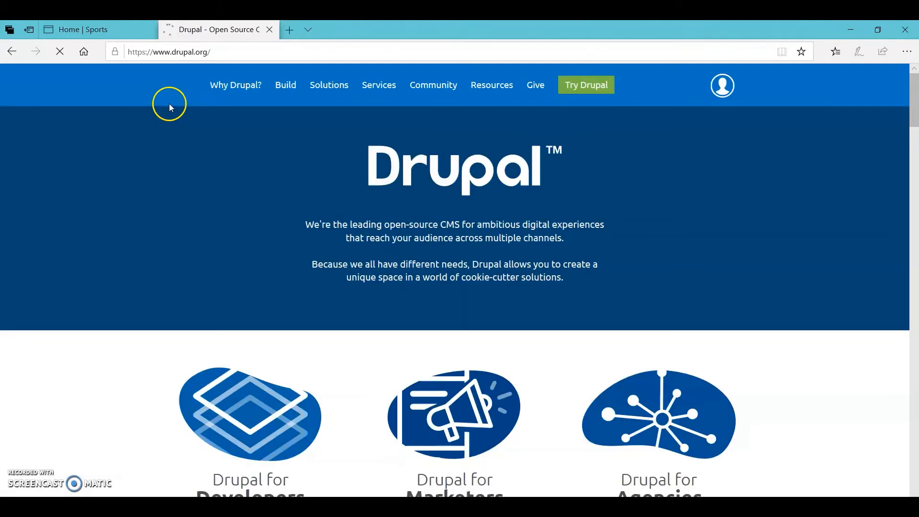
pyautogui.moveTo(283, 84)
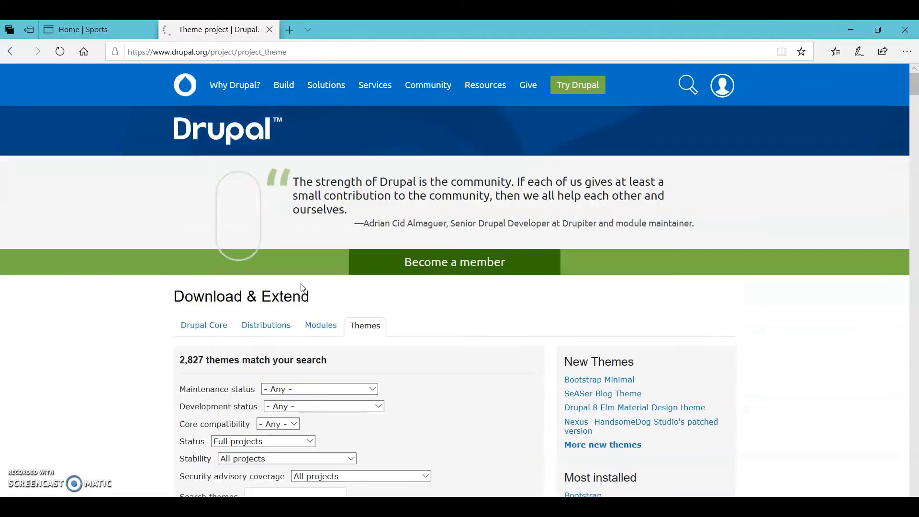
pyautogui.scroll(-15, 302, 287)
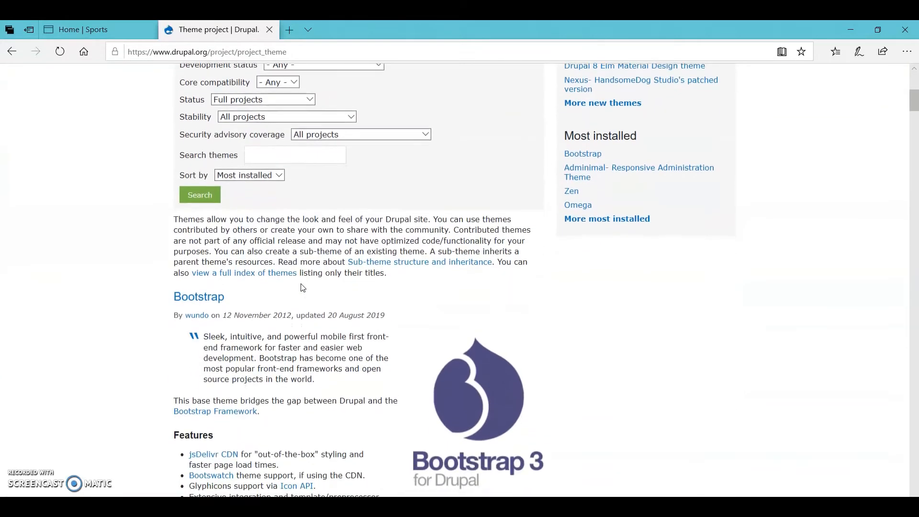
pyautogui.scroll(-5, 303, 287)
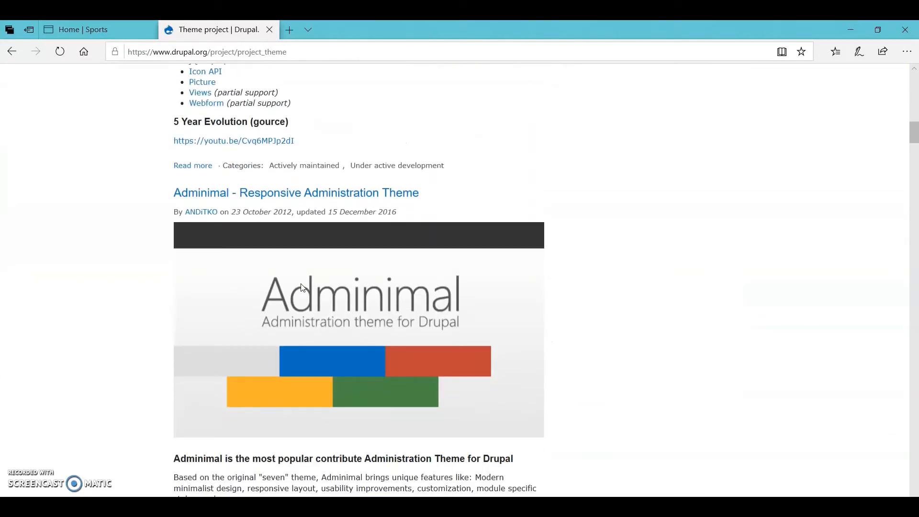
# Search the Drupal themes for "nexus" and check the matching theme entry.
pyautogui.scroll(20, 302, 288)
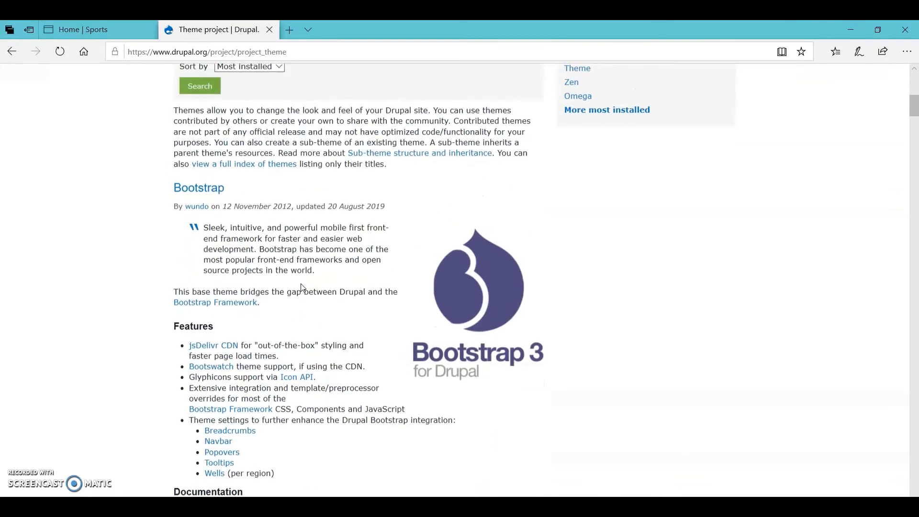
pyautogui.click(294, 283)
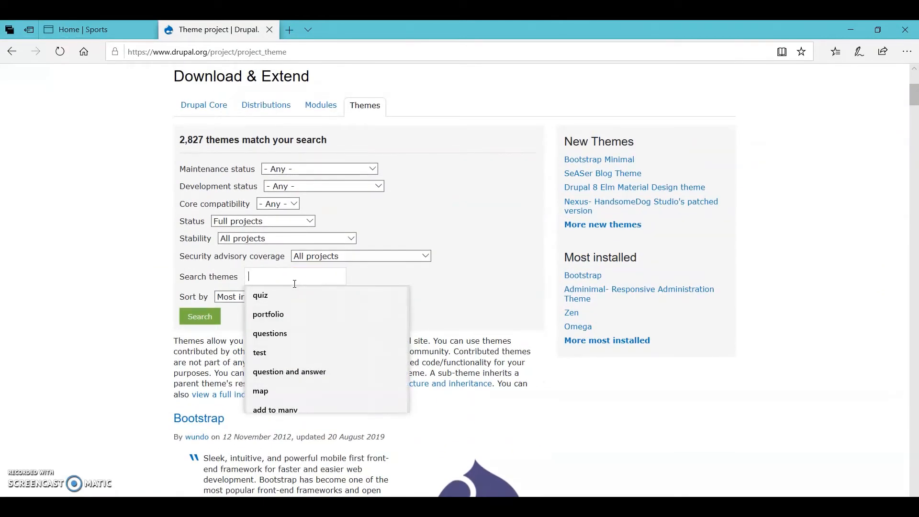
pyautogui.write('nexus')
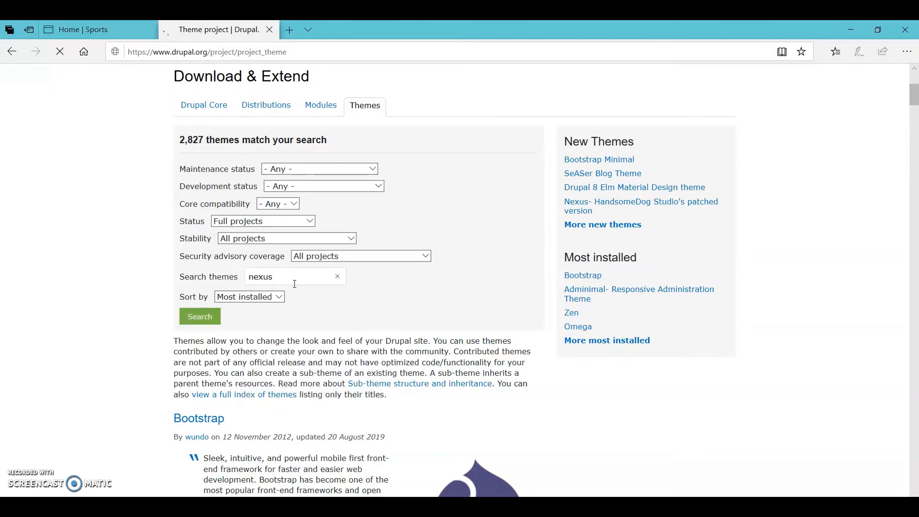
pyautogui.scroll(-9, 295, 283)
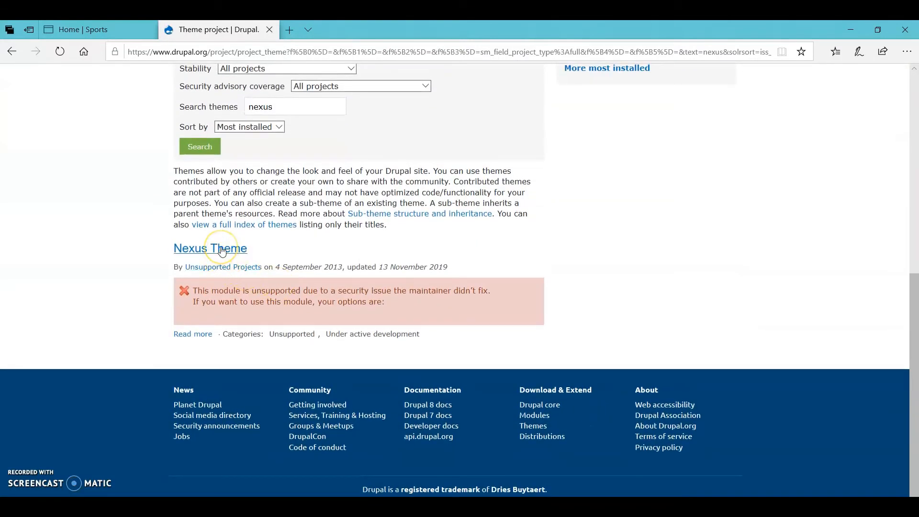
pyautogui.scroll(9, 223, 250)
# Filter the full theme listing by core compatibility 8.x.
pyautogui.scroll(-1, 223, 251)
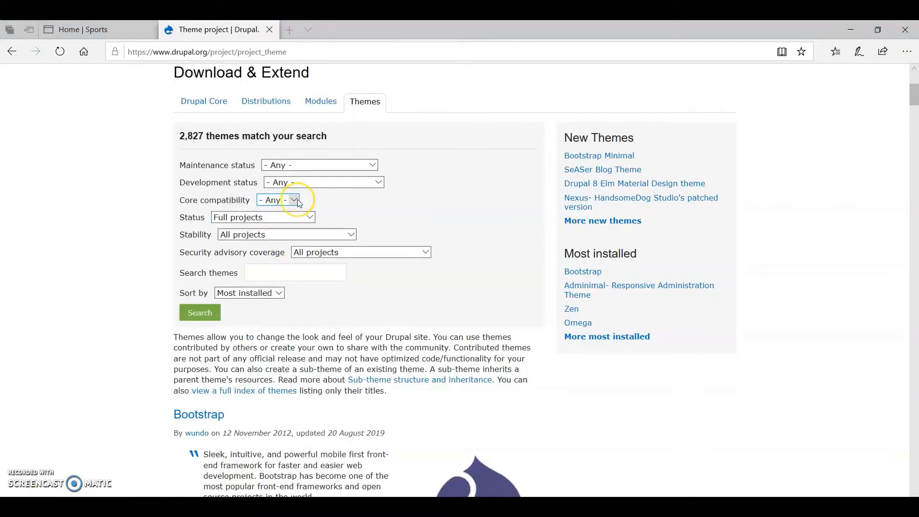
pyautogui.click(296, 200)
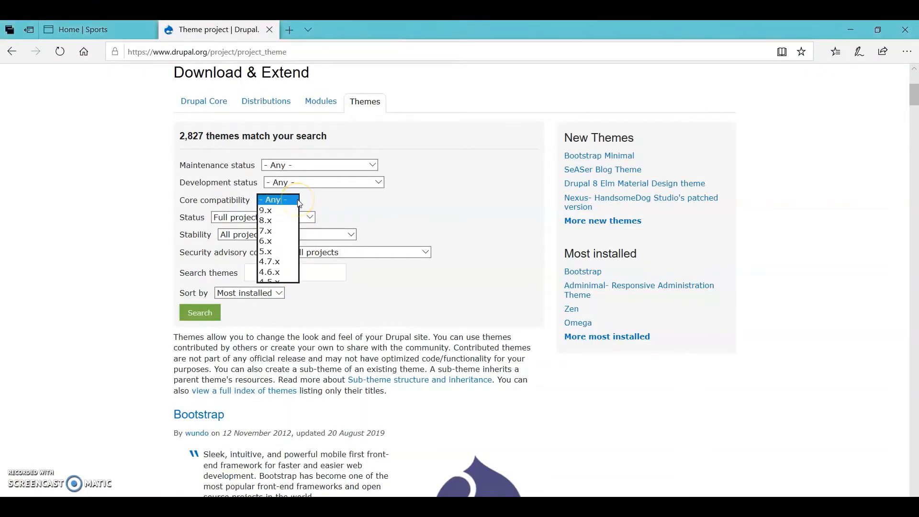
pyautogui.click(282, 221)
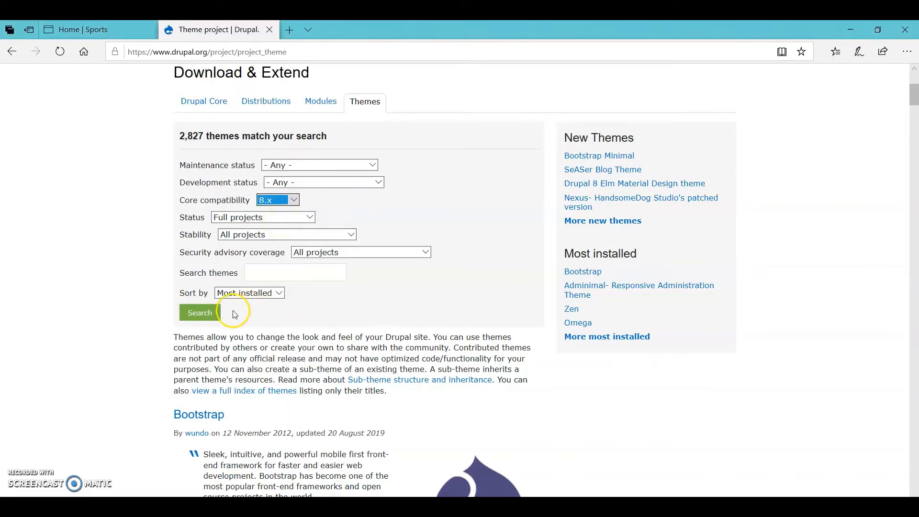
pyautogui.click(207, 318)
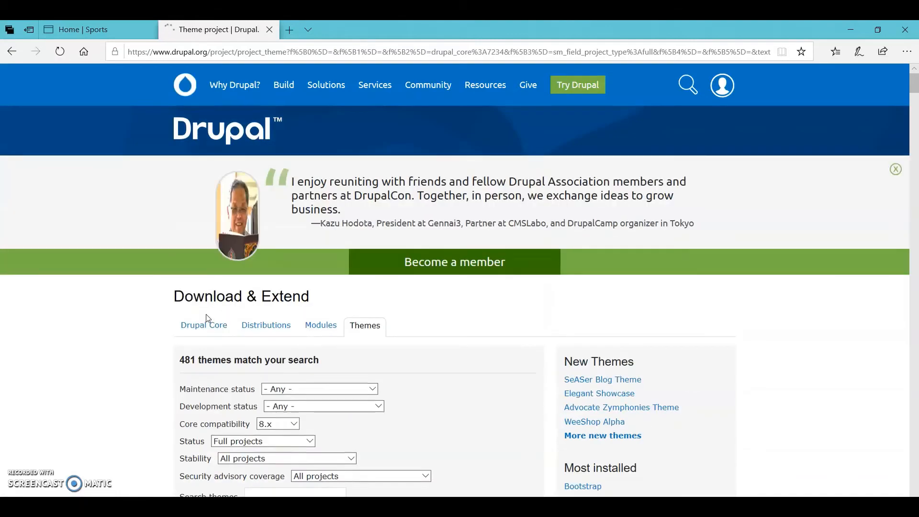
# Browse the filtered themes and open the ZURB Foundation project page.
pyautogui.scroll(-10, 208, 318)
pyautogui.scroll(-20, 208, 318)
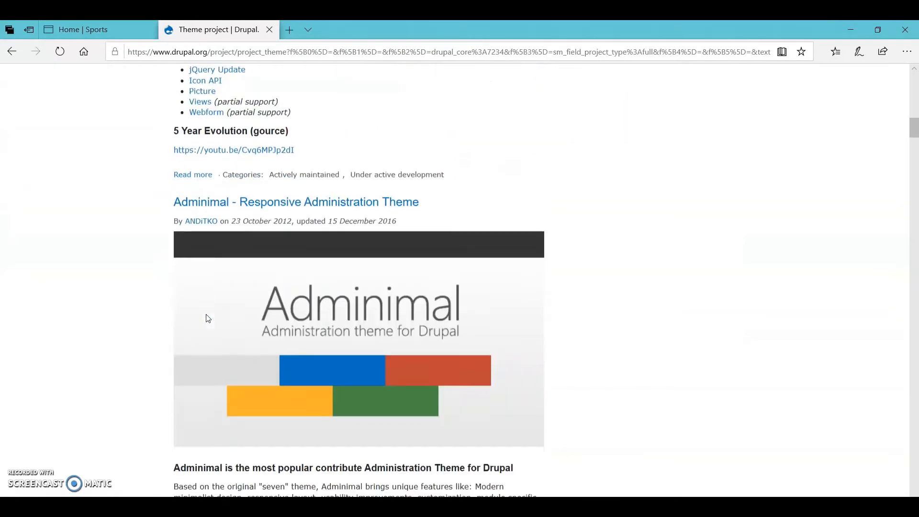
pyautogui.scroll(-15, 208, 318)
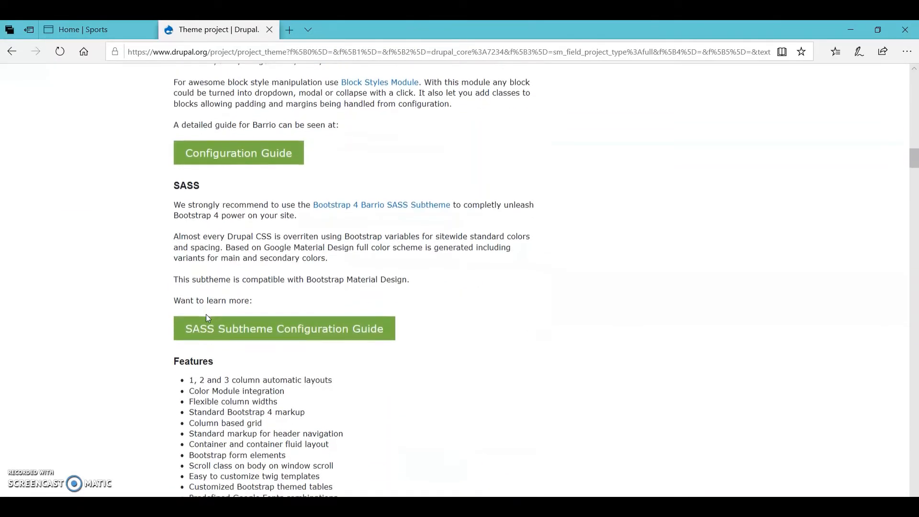
pyautogui.scroll(-15, 208, 319)
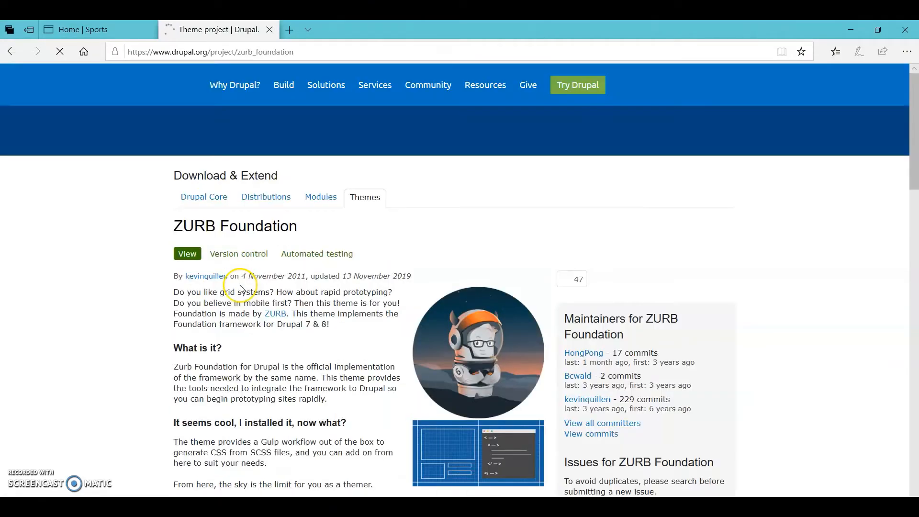
# Look through the ZURB Foundation project page and request the 8.x-6.0-alpha5 tar.gz download.
pyautogui.scroll(-10, 241, 287)
pyautogui.scroll(-8, 242, 288)
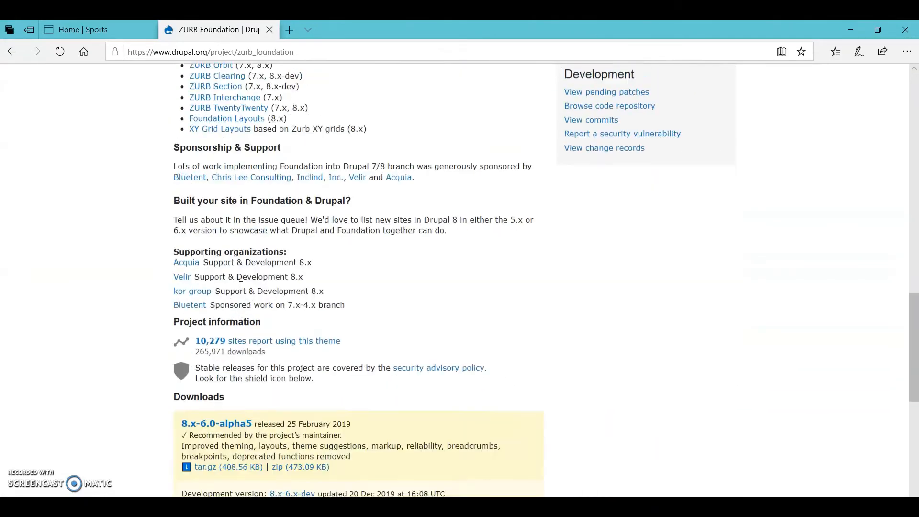
pyautogui.scroll(8, 241, 286)
pyautogui.scroll(15, 241, 284)
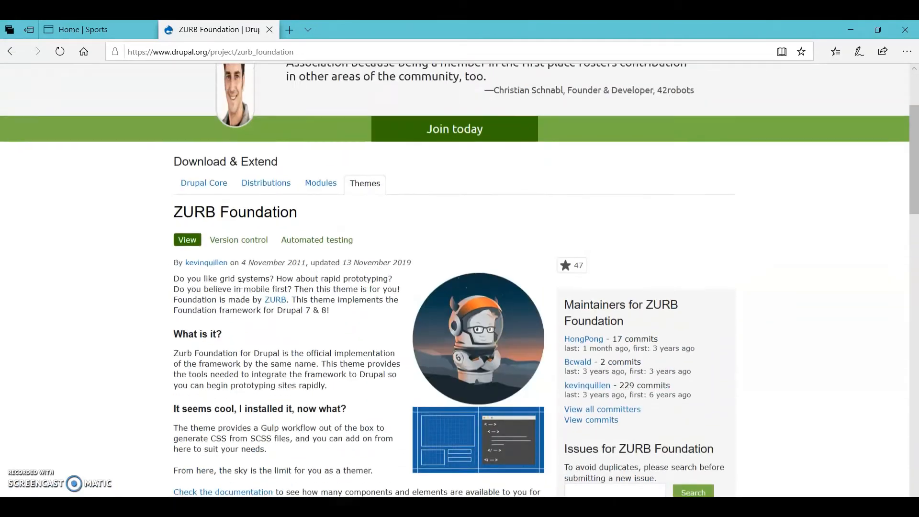
pyautogui.scroll(-2, 241, 284)
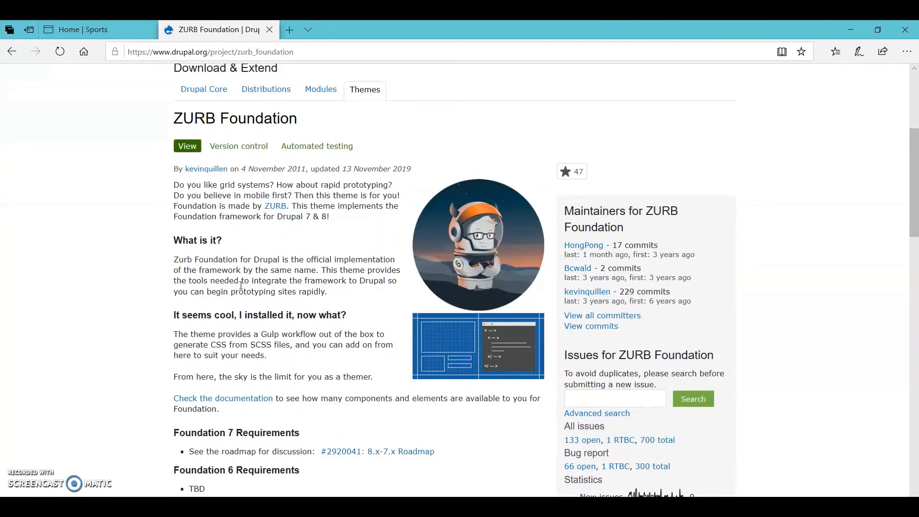
pyautogui.scroll(-15, 241, 284)
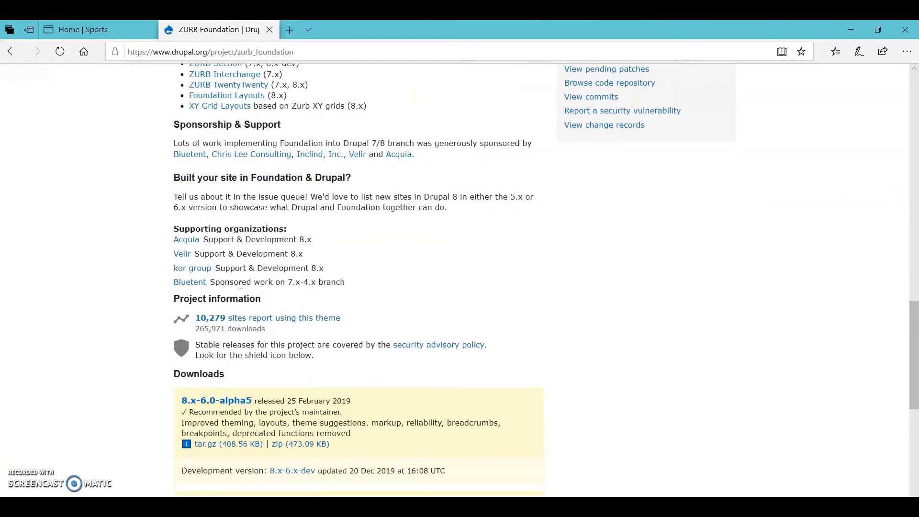
pyautogui.click(237, 300)
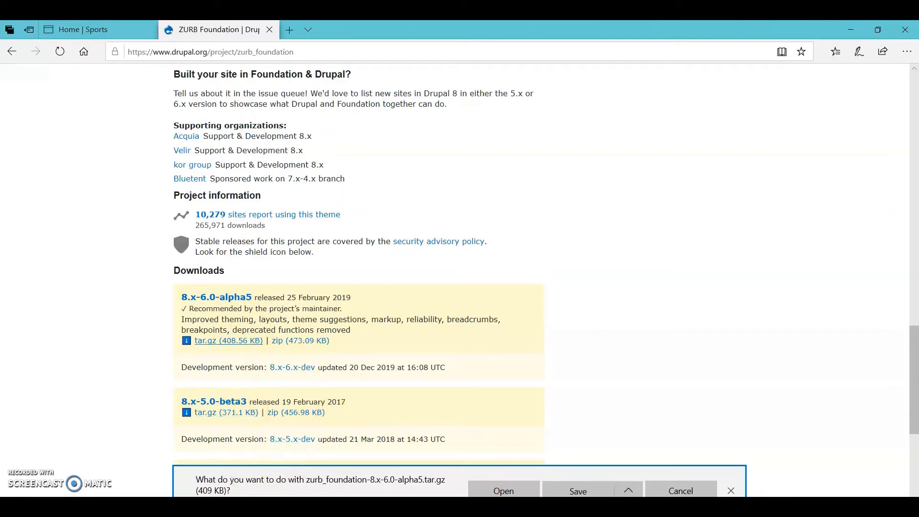
pyautogui.click(99, 29)
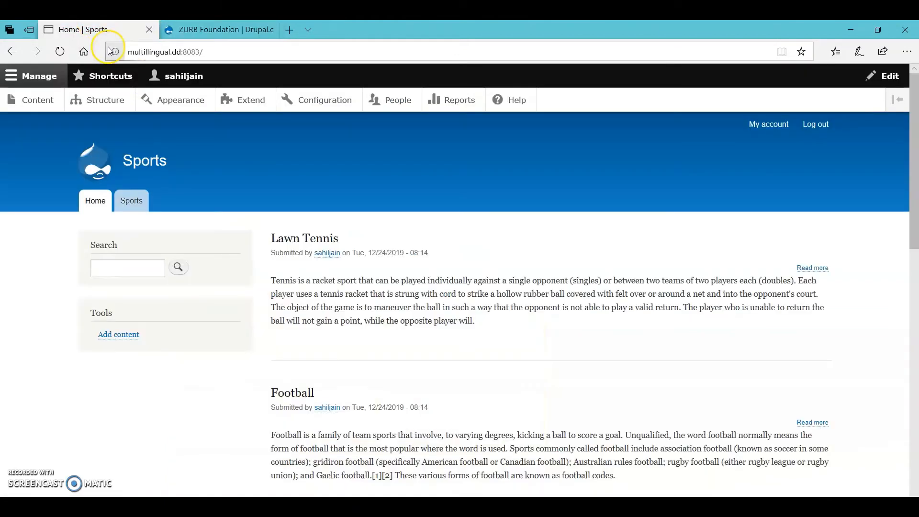
pyautogui.click(188, 99)
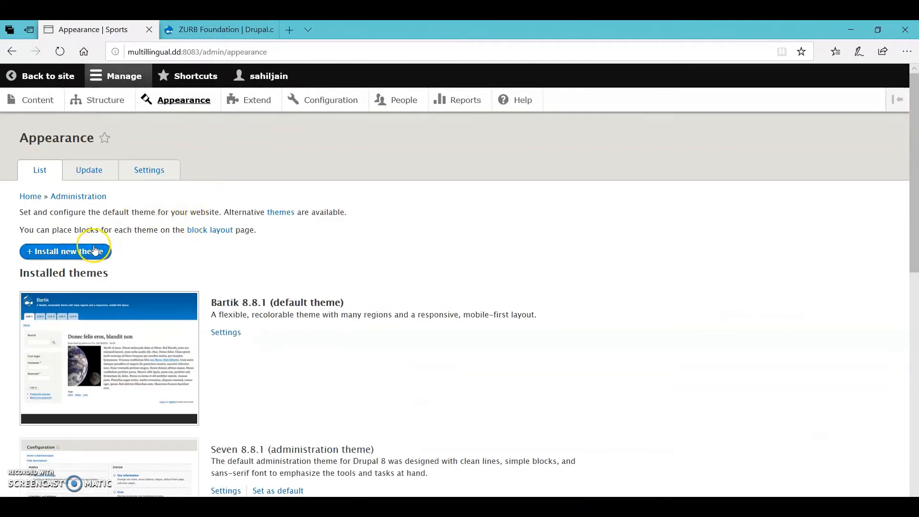
pyautogui.click(94, 250)
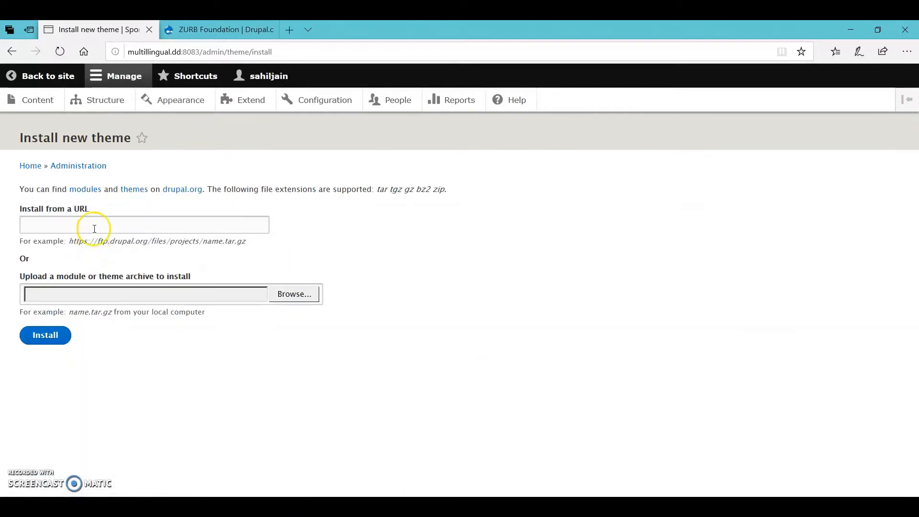
pyautogui.click(154, 298)
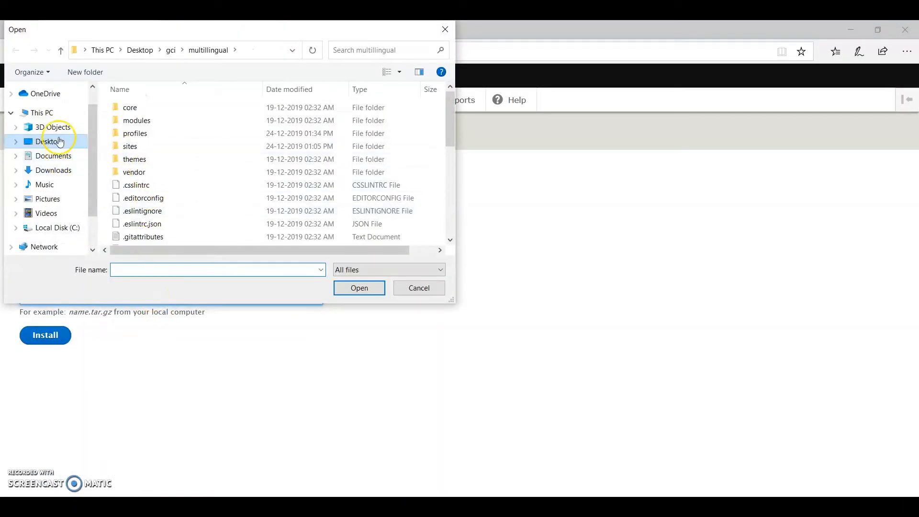
pyautogui.click(61, 168)
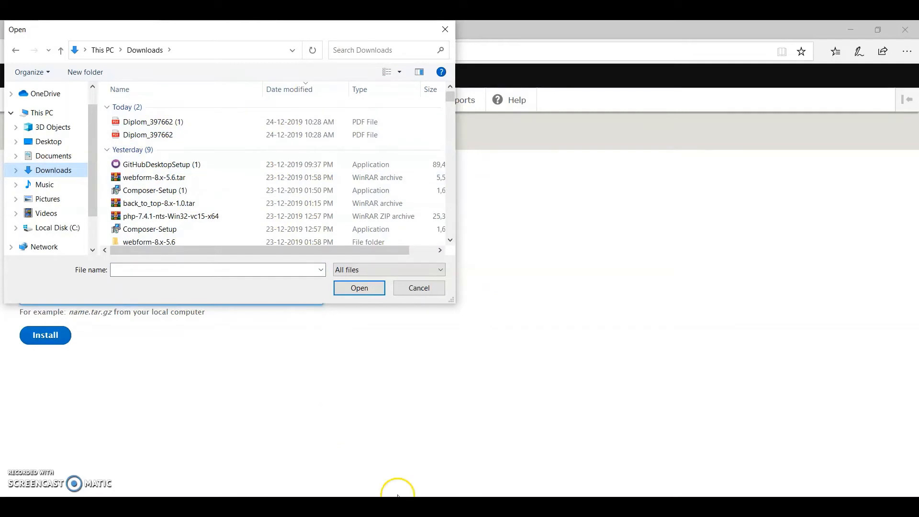
pyautogui.click(444, 29)
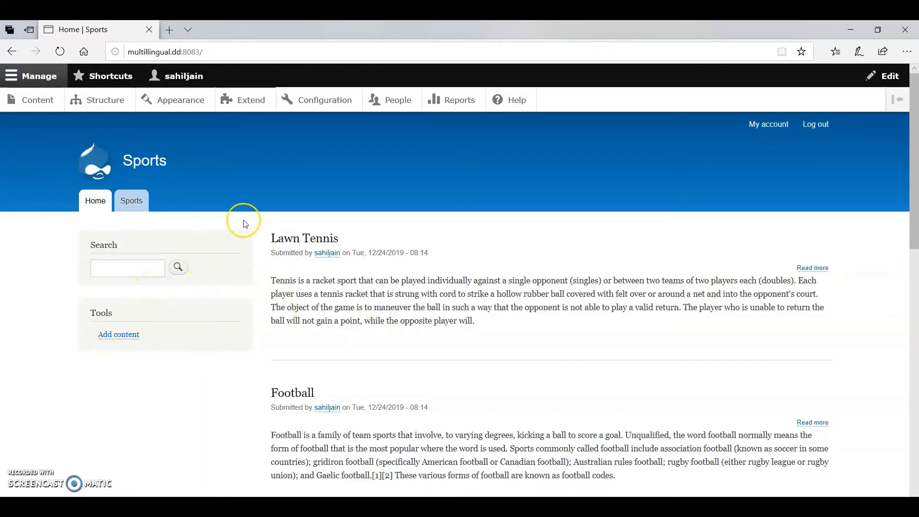
# Search the web for drupal.org in a new browser tab and open the Drupal home page.
pyautogui.click(171, 27)
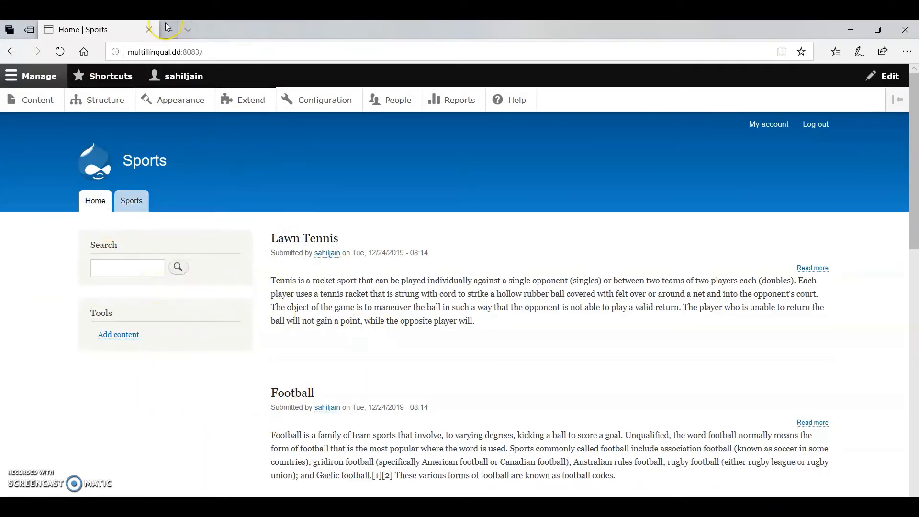
pyautogui.write('rupal')
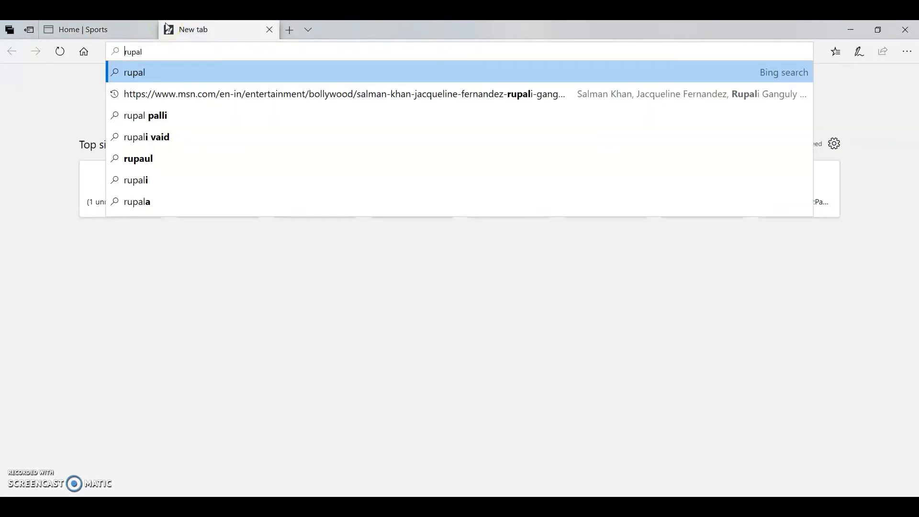
pyautogui.write('d')
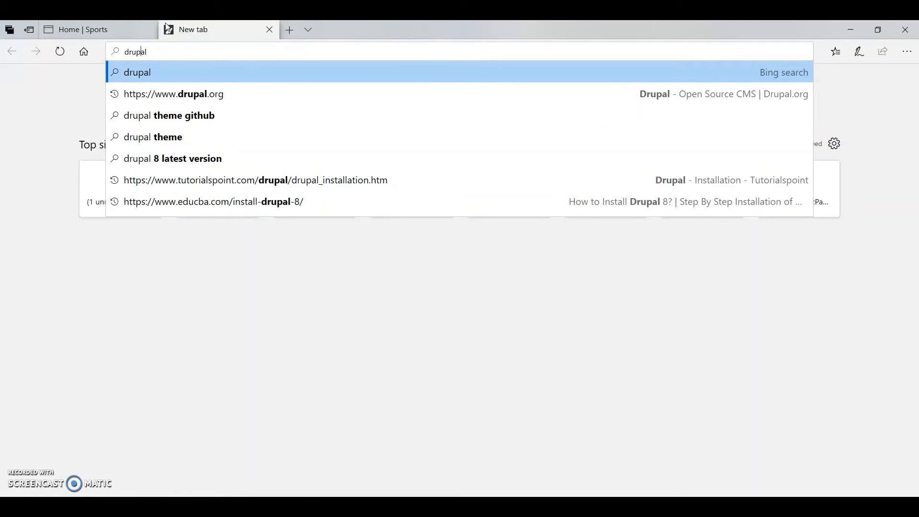
pyautogui.press('Return')
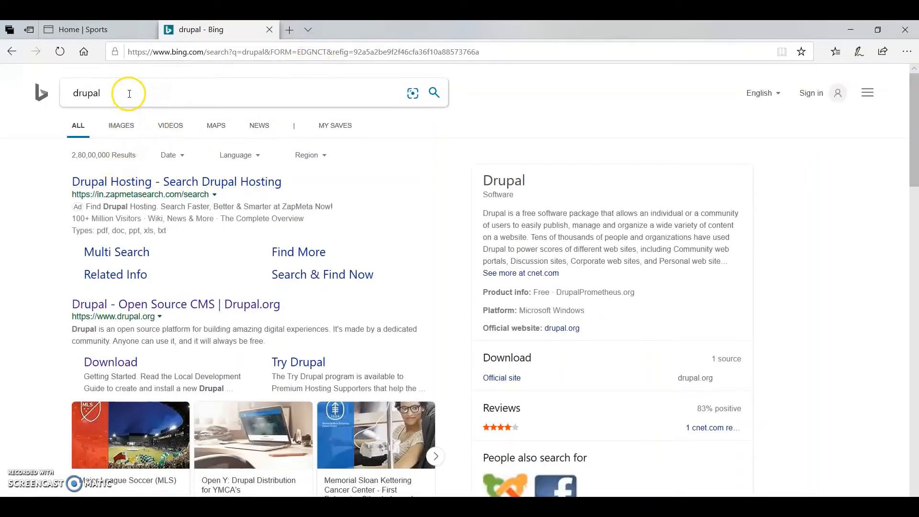
pyautogui.click(121, 95)
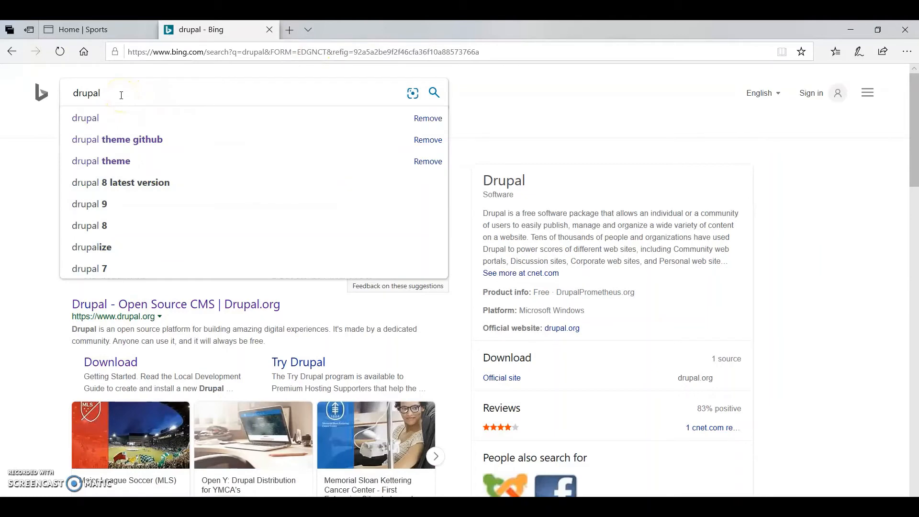
pyautogui.write('.org')
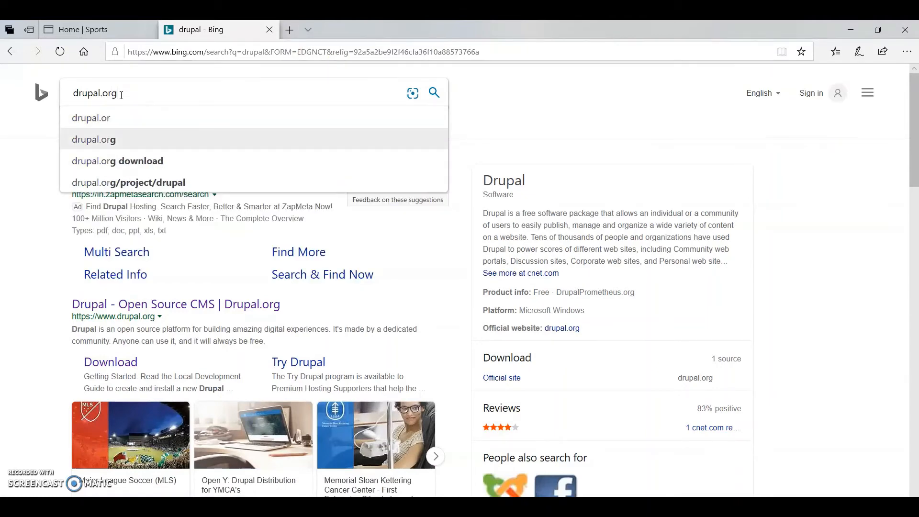
pyautogui.press('Return')
pyautogui.click(95, 187)
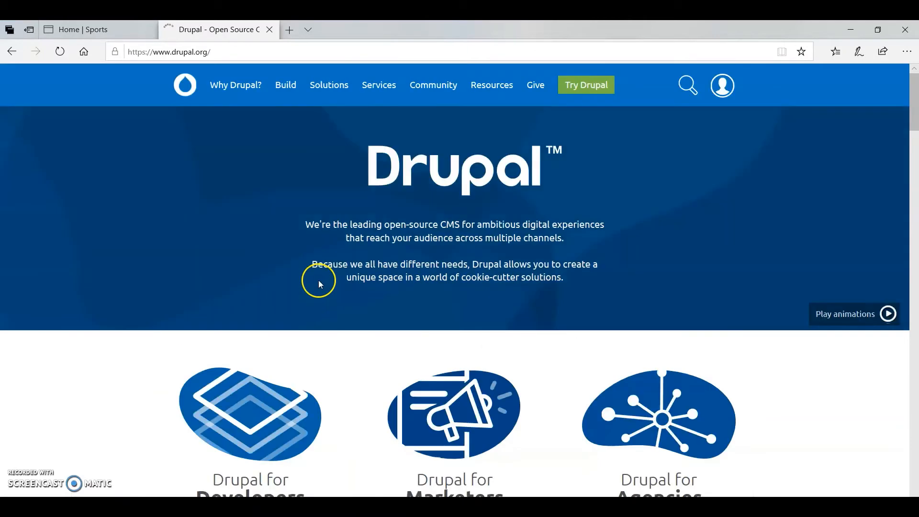
# Open the Themes download listing and set the core compatibility filter to 8.x.
pyautogui.moveTo(283, 93)
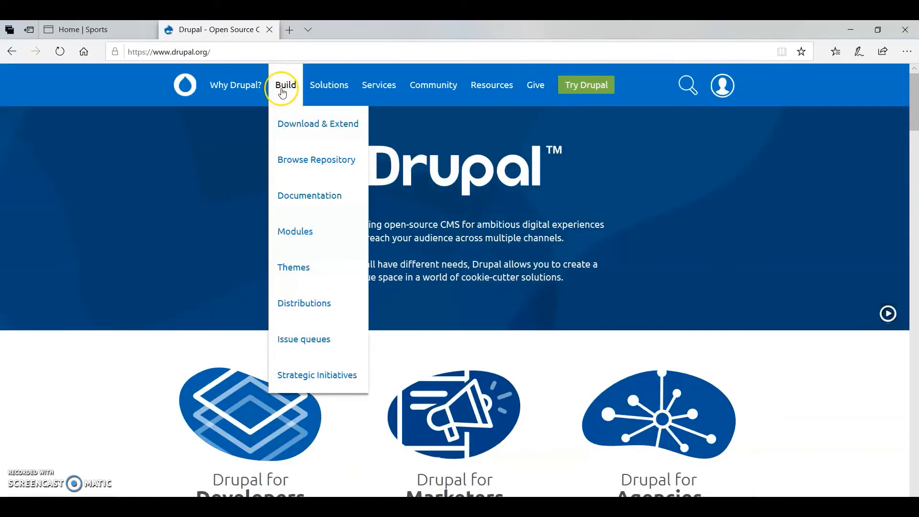
pyautogui.click(302, 268)
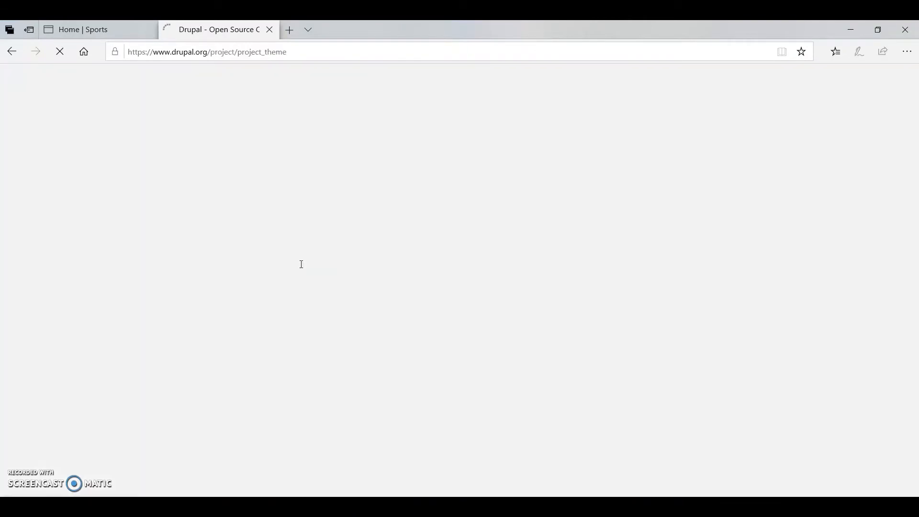
pyautogui.scroll(-5, 301, 264)
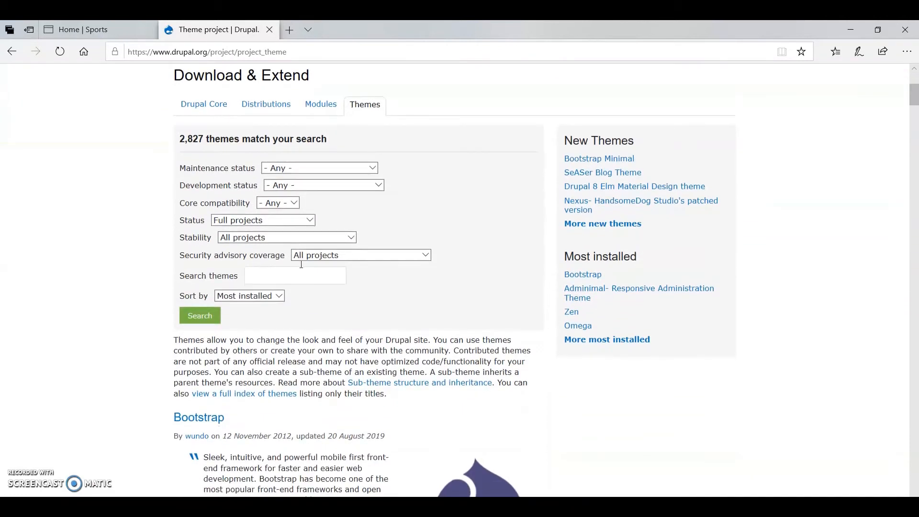
pyautogui.click(292, 203)
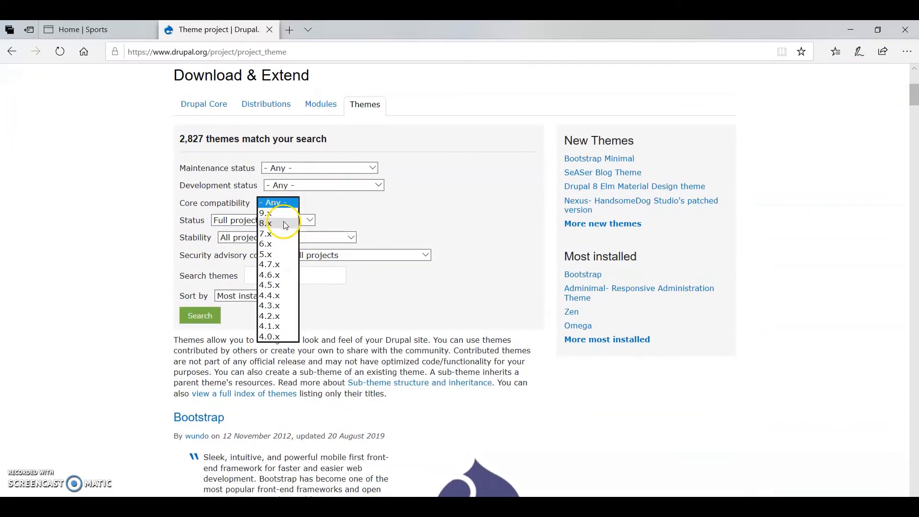
pyautogui.click(284, 222)
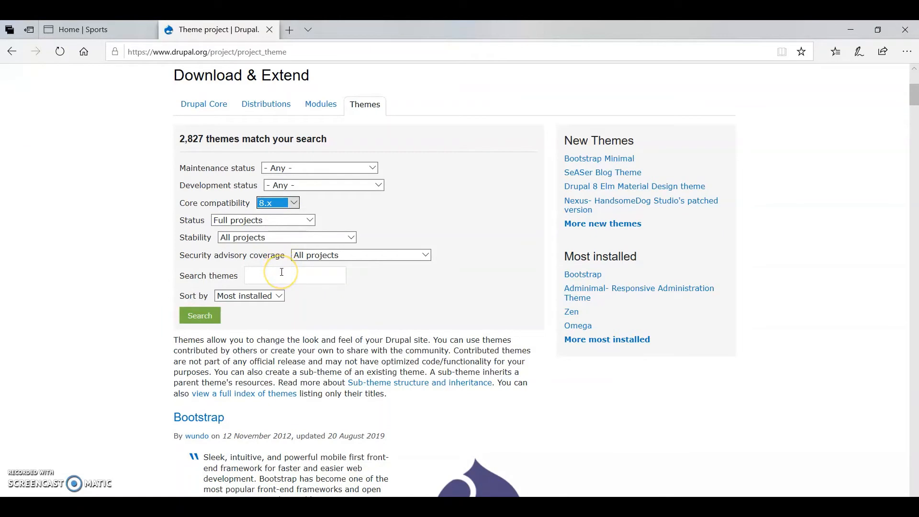
pyautogui.scroll(-5, 281, 272)
pyautogui.scroll(5, 283, 274)
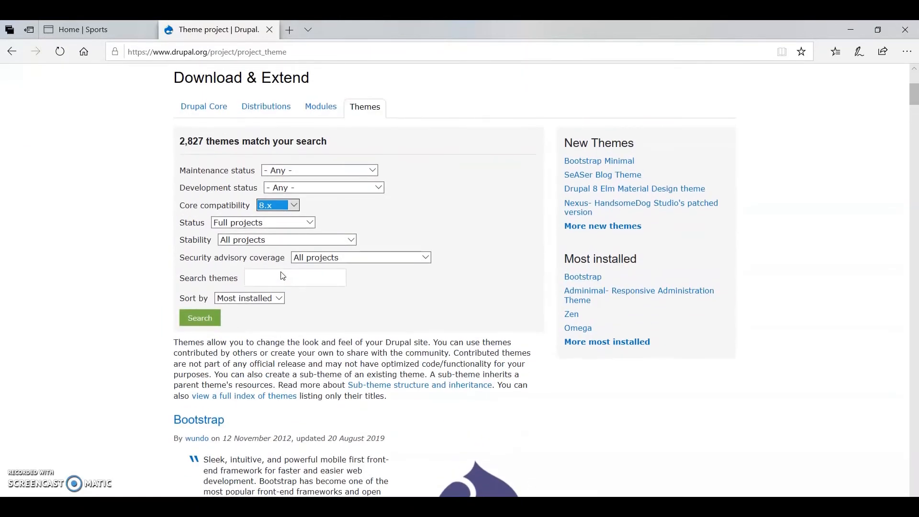
# Search the 8.x themes for "zurb" and open the ZURB Foundation project page.
pyautogui.moveTo(181, 150); pyautogui.dragTo(212, 148)
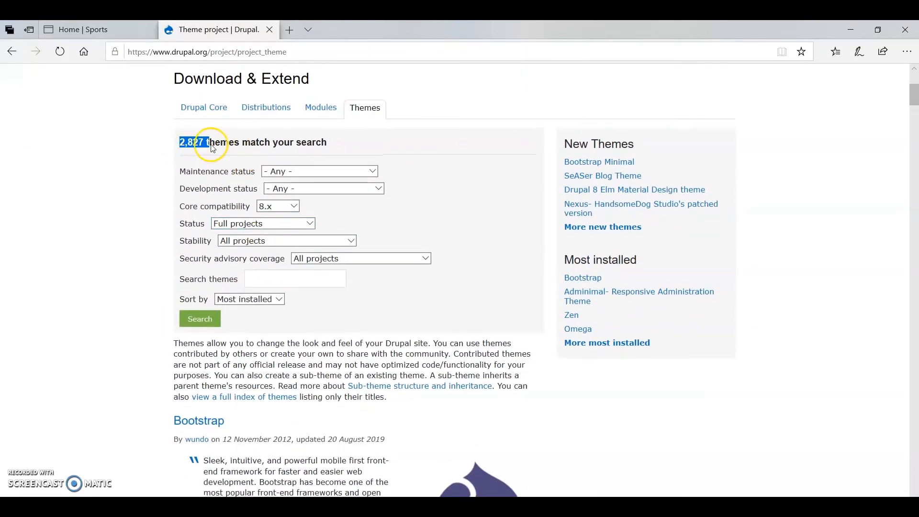
pyautogui.click(214, 148)
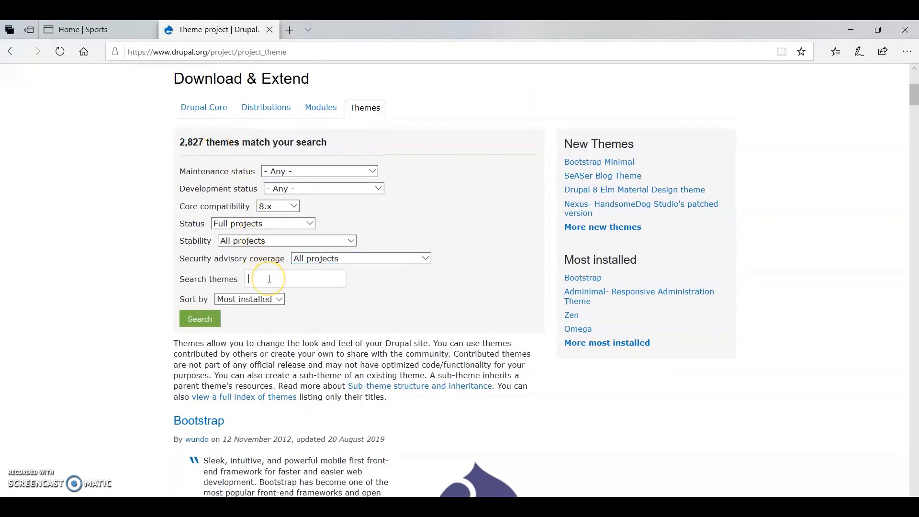
pyautogui.write('zurb')
pyautogui.click(188, 318)
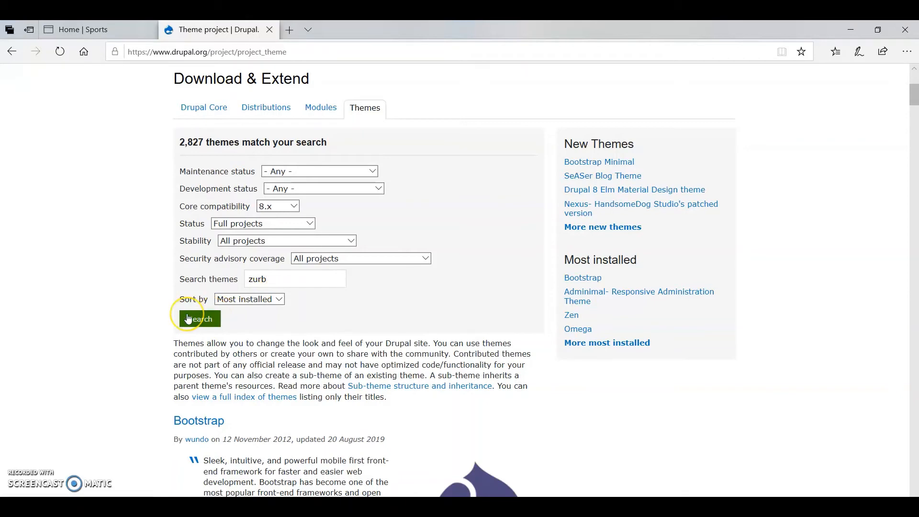
pyautogui.scroll(-6, 188, 318)
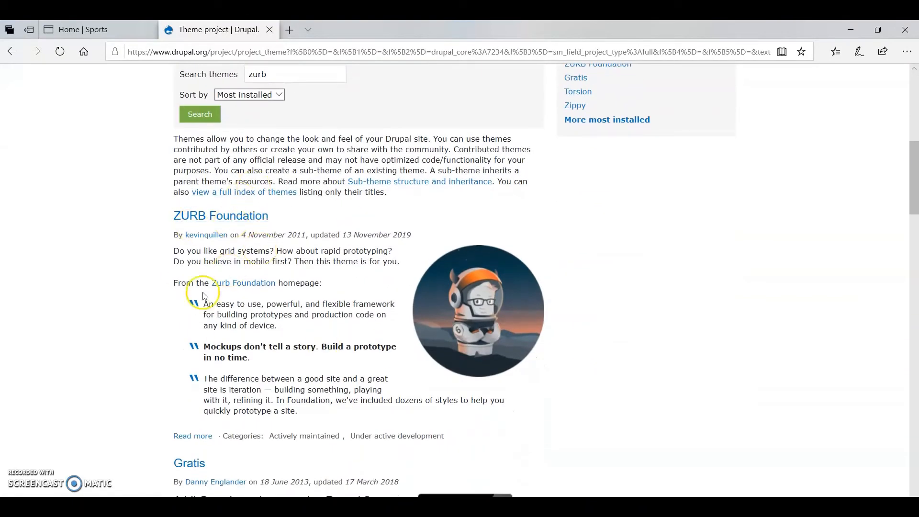
pyautogui.click(191, 219)
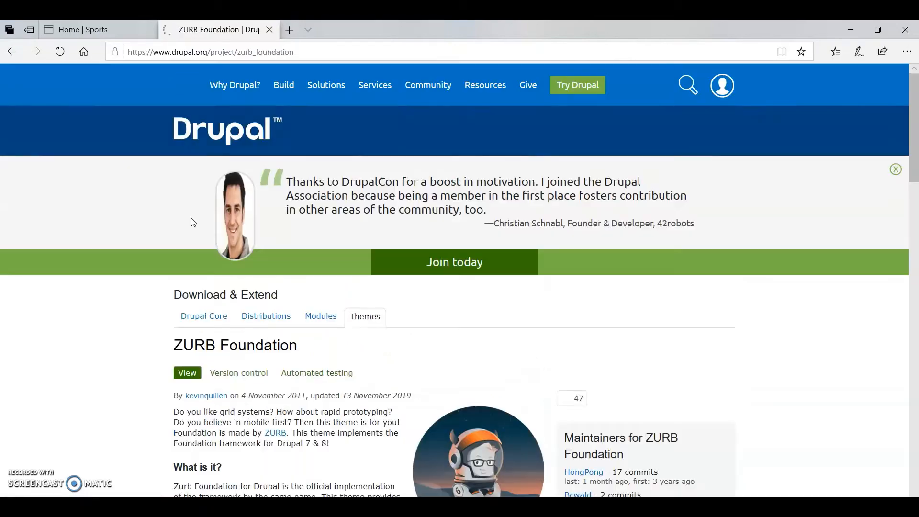
# Download and save the tar.gz archive of the ZURB Foundation 8.x-6.0-alpha5 release.
pyautogui.scroll(-20, 193, 221)
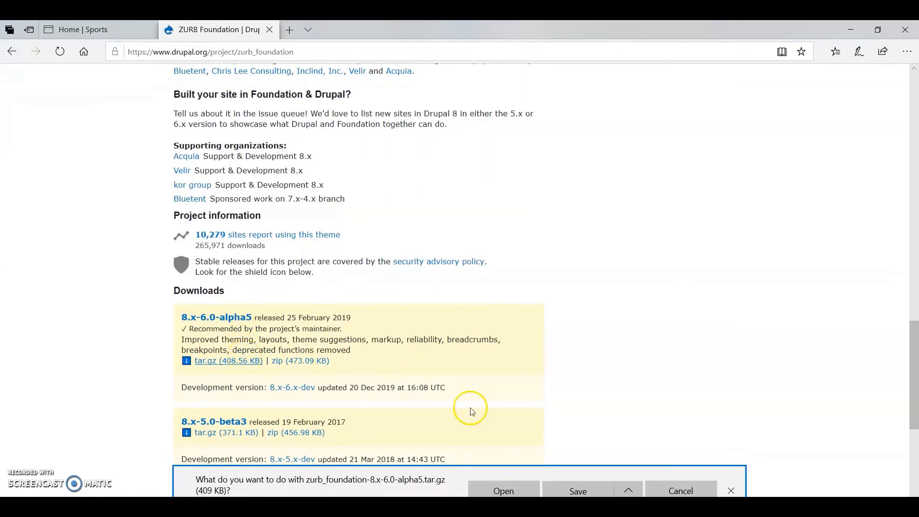
pyautogui.click(555, 492)
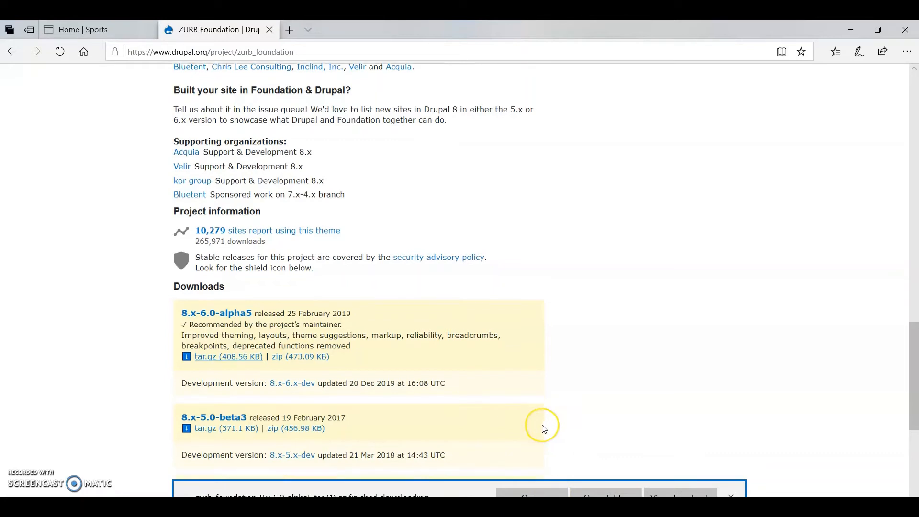
pyautogui.scroll(-1, 543, 427)
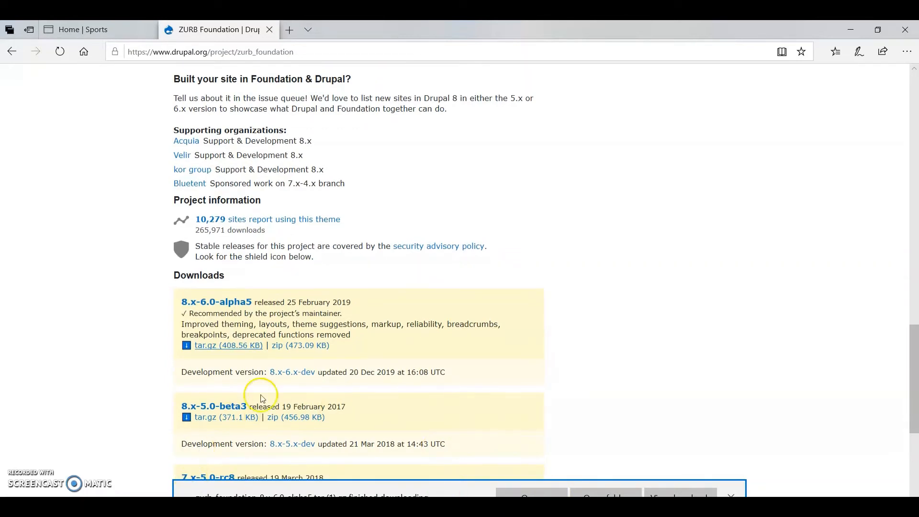
# Switch to the Sports site and open the page for installing a new theme.
pyautogui.click(95, 29)
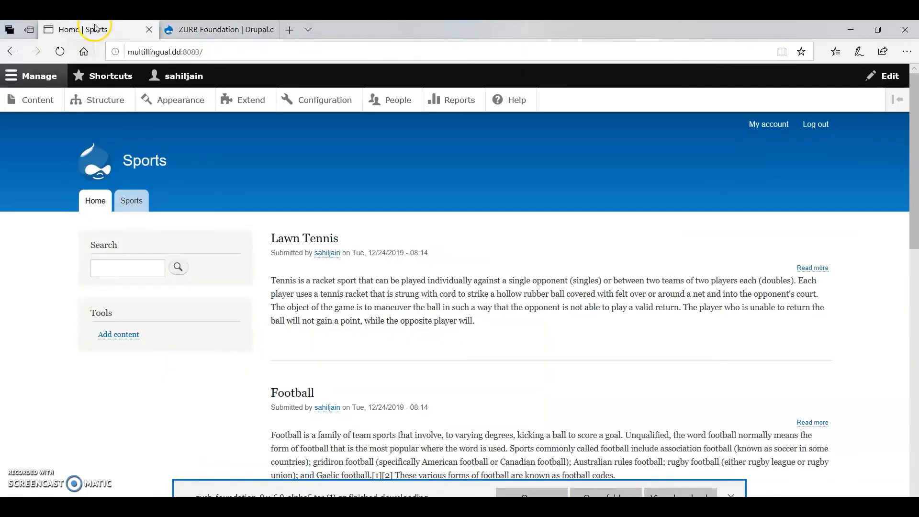
pyautogui.click(176, 99)
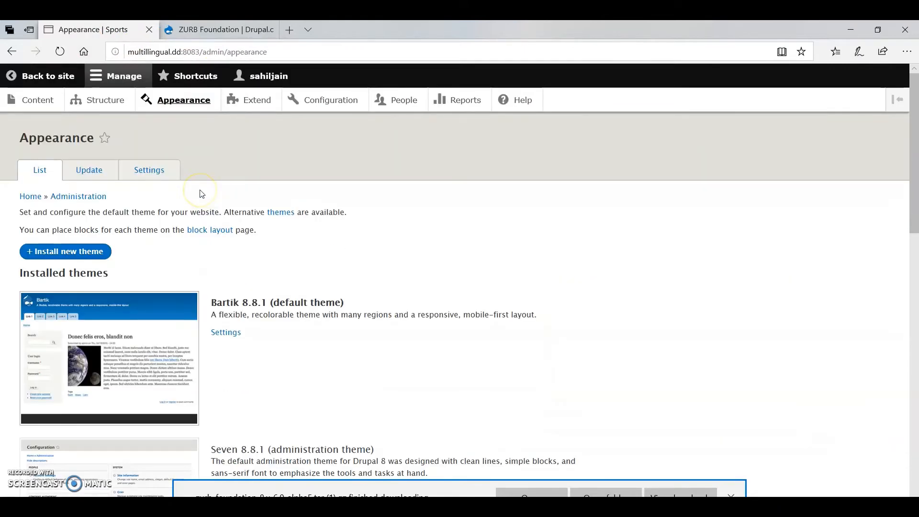
pyautogui.click(63, 258)
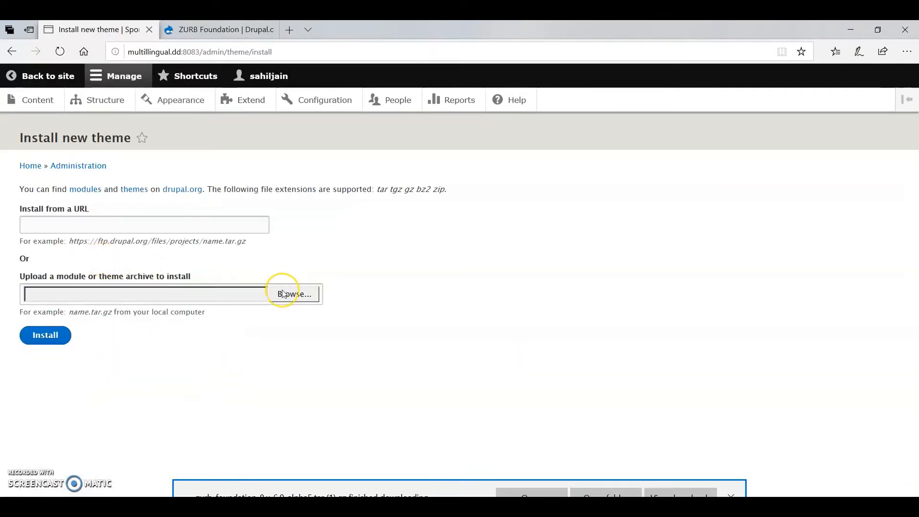
# Try to install the theme from the downloaded archive zurb_foundation-8.x-6.0-alpha5.tar (1).
pyautogui.click(283, 294)
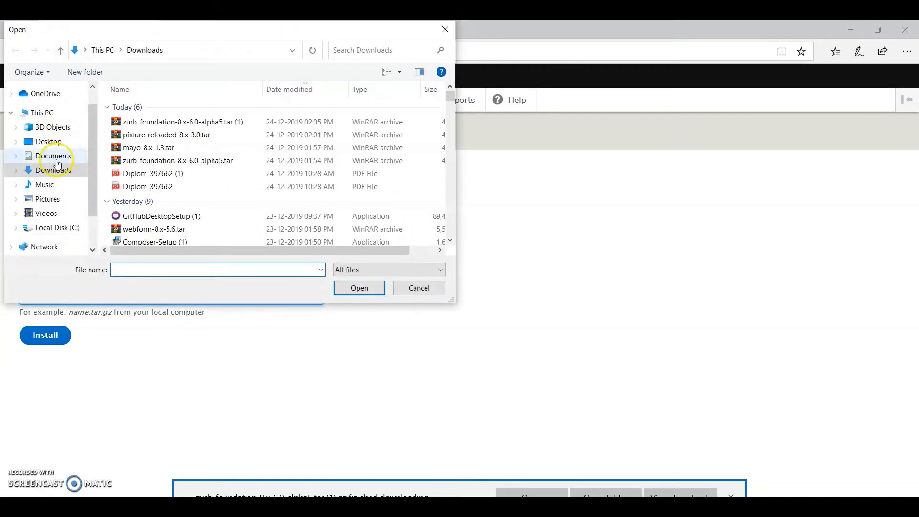
pyautogui.click(87, 176)
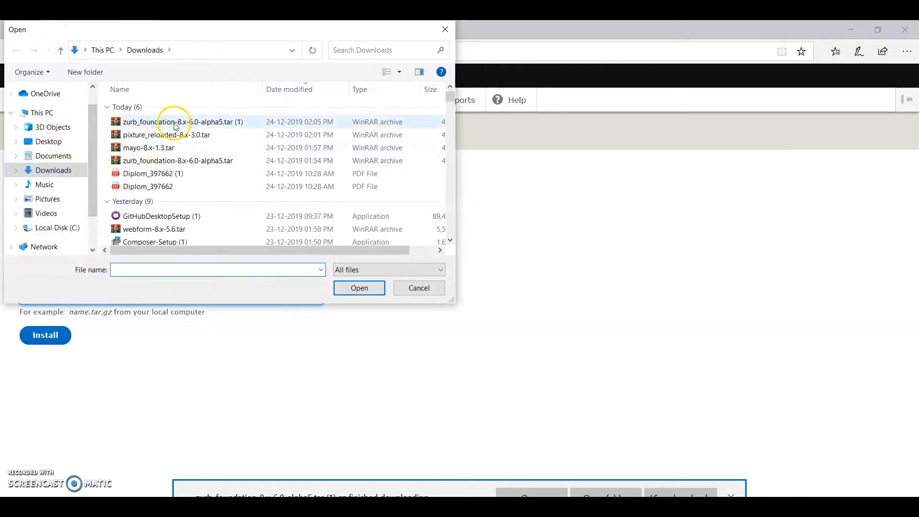
pyautogui.click(174, 122)
pyautogui.click(359, 288)
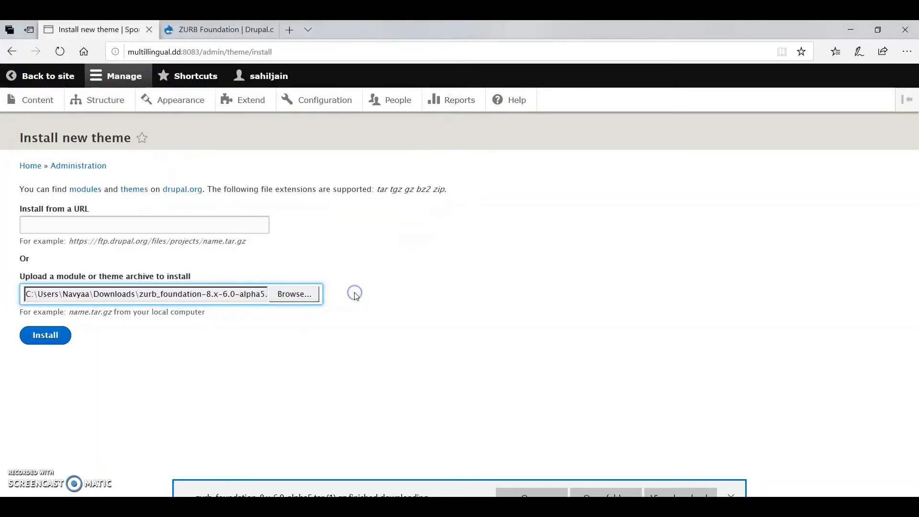
pyautogui.click(39, 335)
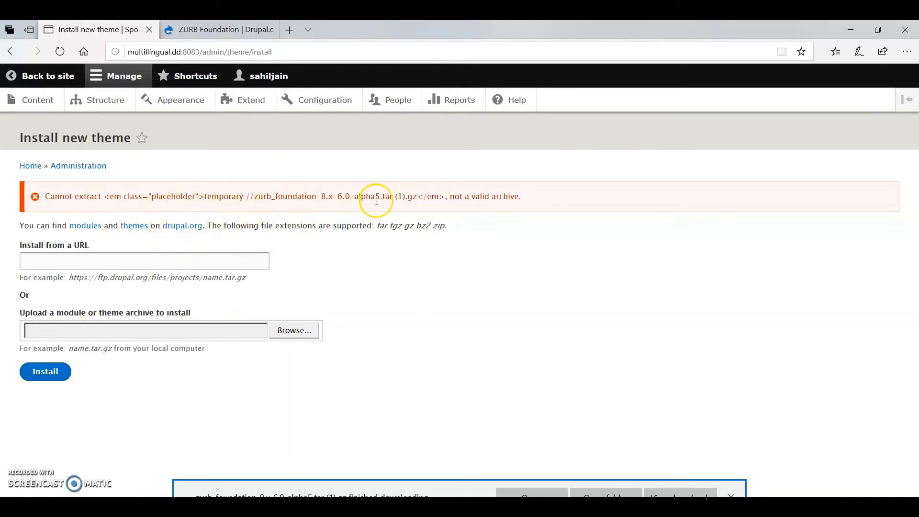
# Upload and install the theme archive zurb_foundation-8.x-6.0-alpha5.tar from the Downloads folder.
pyautogui.click(294, 329)
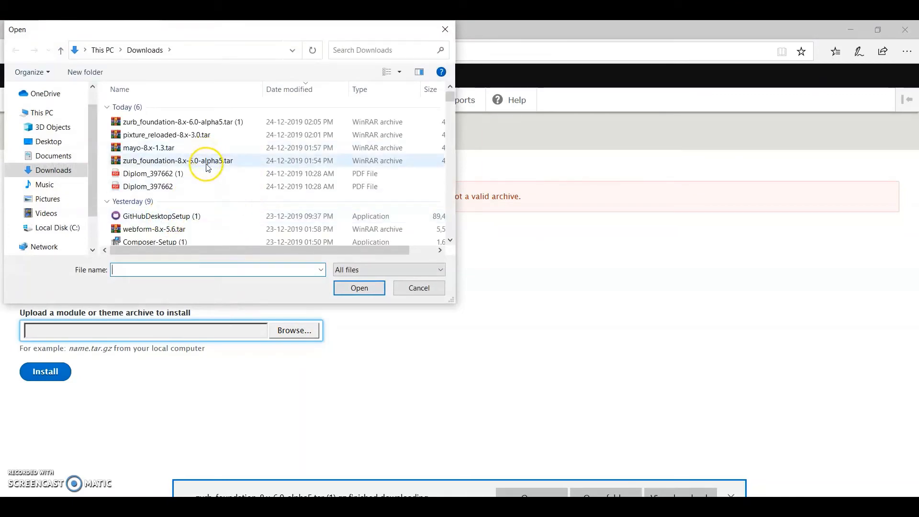
pyautogui.click(208, 166)
pyautogui.click(360, 288)
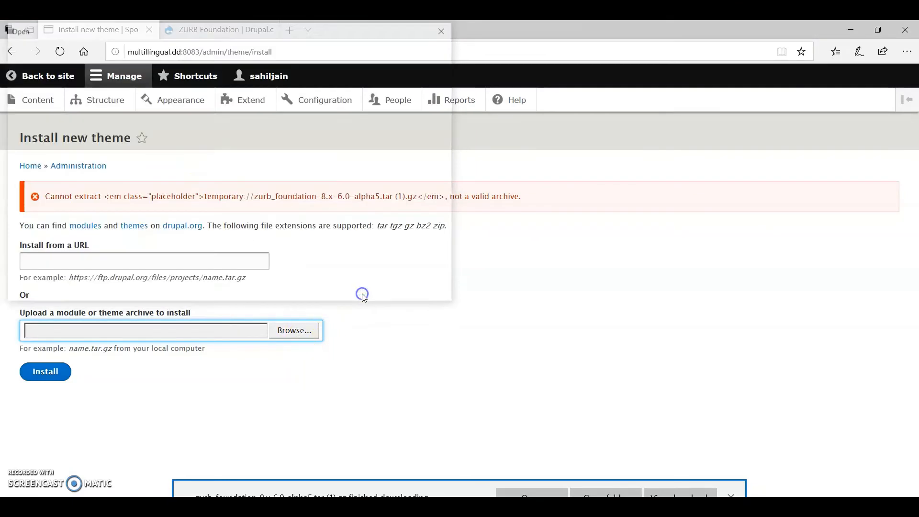
pyautogui.click(52, 372)
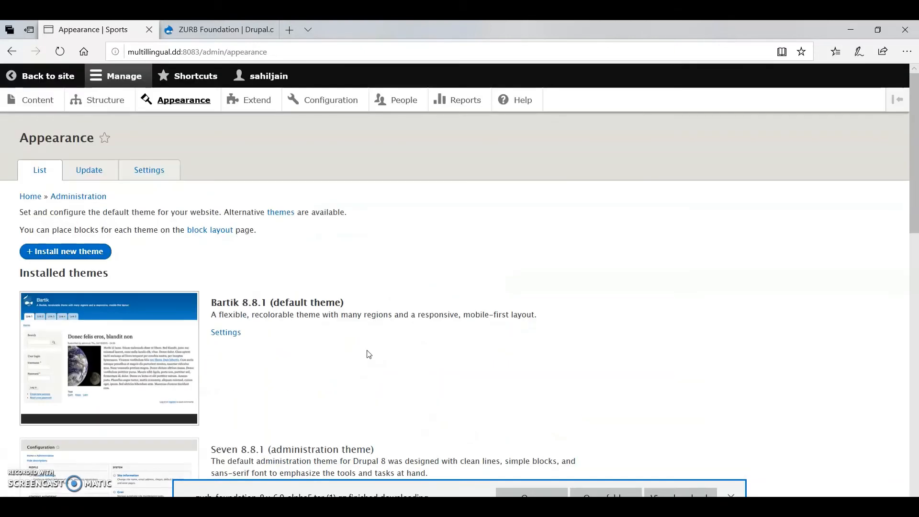
# Install the uninstalled ZURB Foundation 6 8.x-6.0-alpha5 theme and set it as the default theme.
pyautogui.scroll(-1, 368, 354)
pyautogui.scroll(-6, 368, 355)
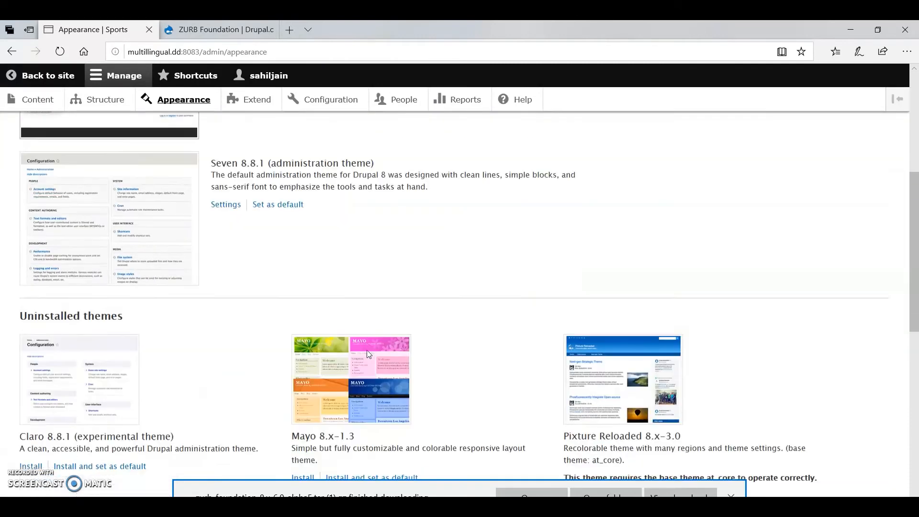
pyautogui.scroll(-5, 369, 354)
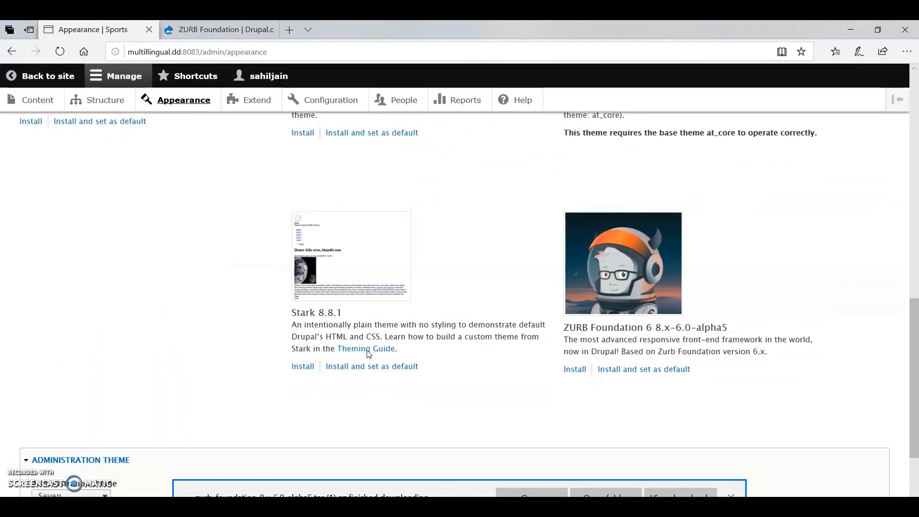
pyautogui.click(641, 369)
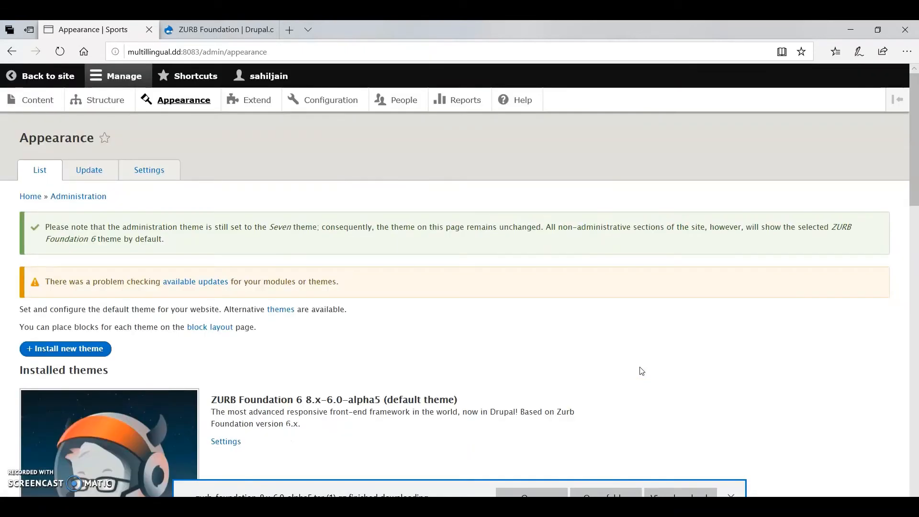
# Return to the site's home page and examine its header, sidebar, articles and footer under the new theme.
pyautogui.click(61, 76)
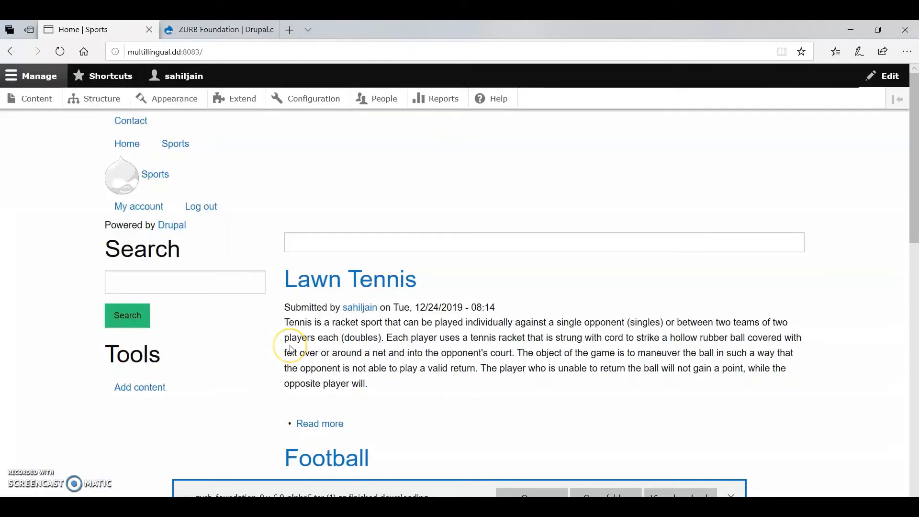
pyautogui.scroll(-10, 291, 349)
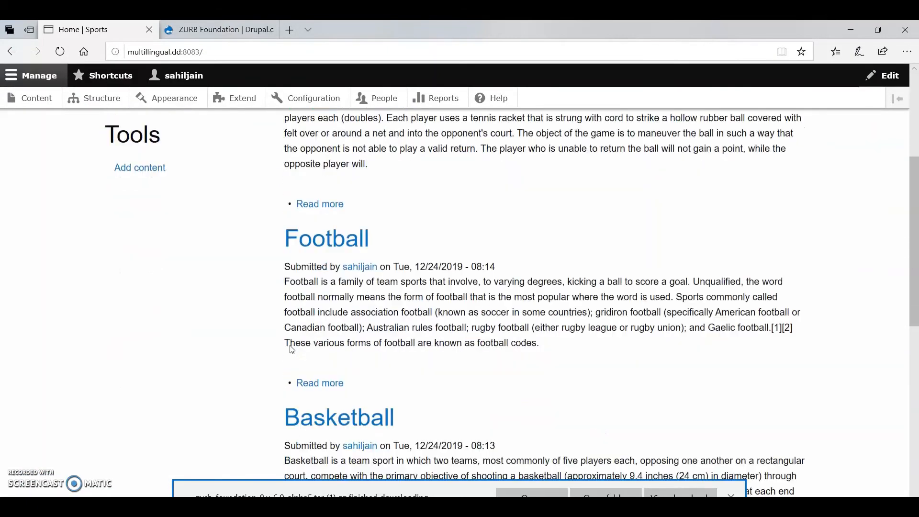
pyautogui.scroll(-2, 291, 349)
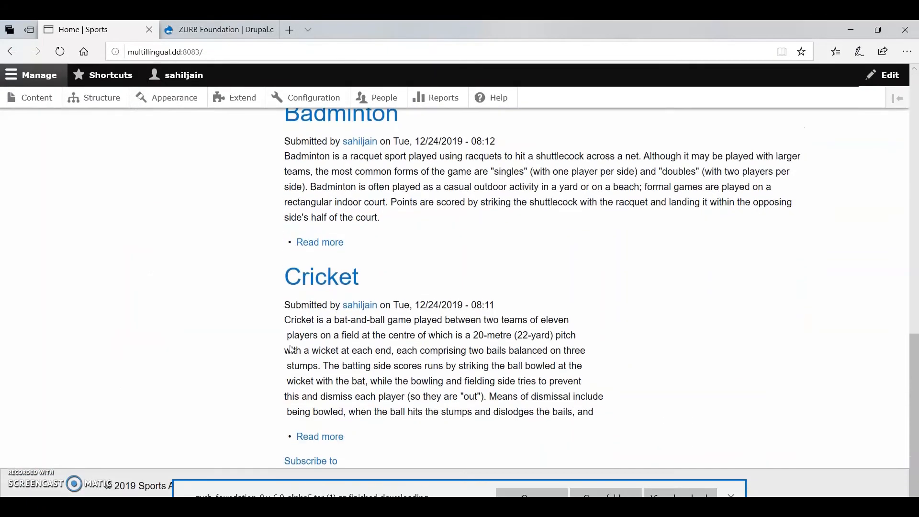
pyautogui.scroll(13, 291, 349)
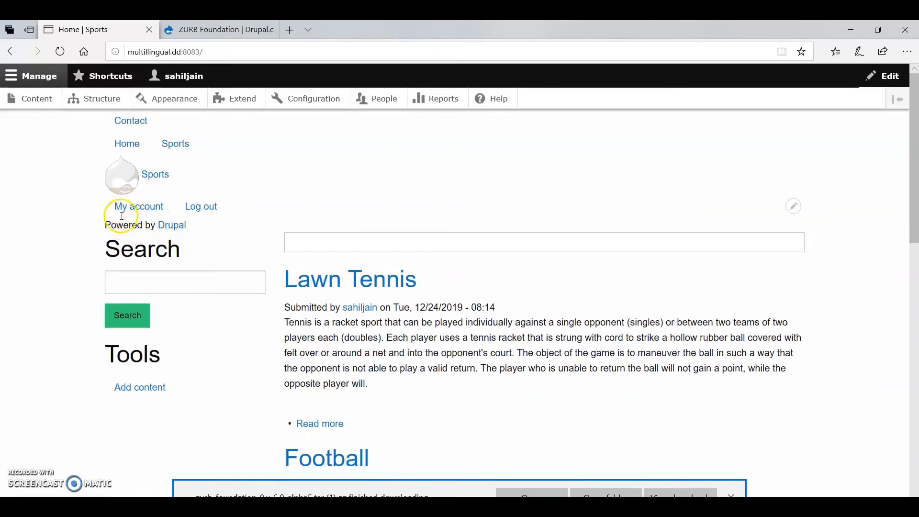
# Open the block layout and move the Powered by Drupal block to the Footer last column region.
pyautogui.click(86, 101)
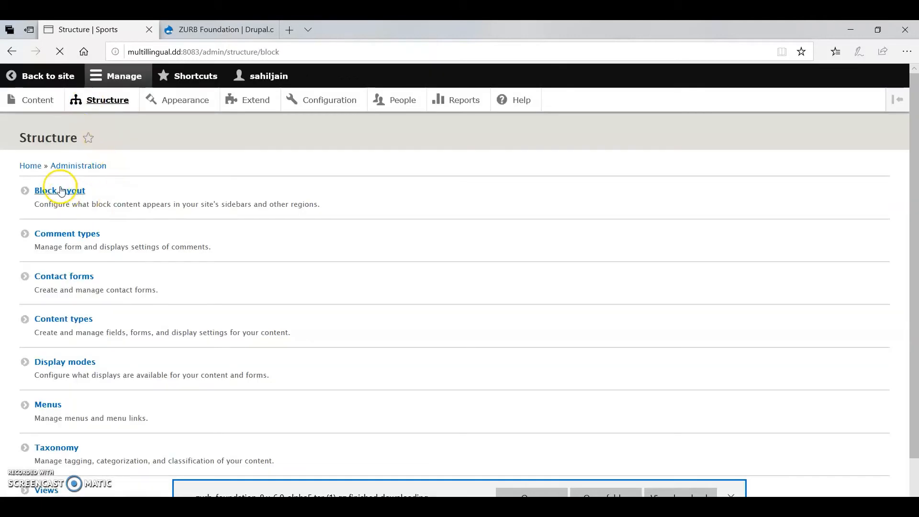
pyautogui.scroll(-4, 206, 294)
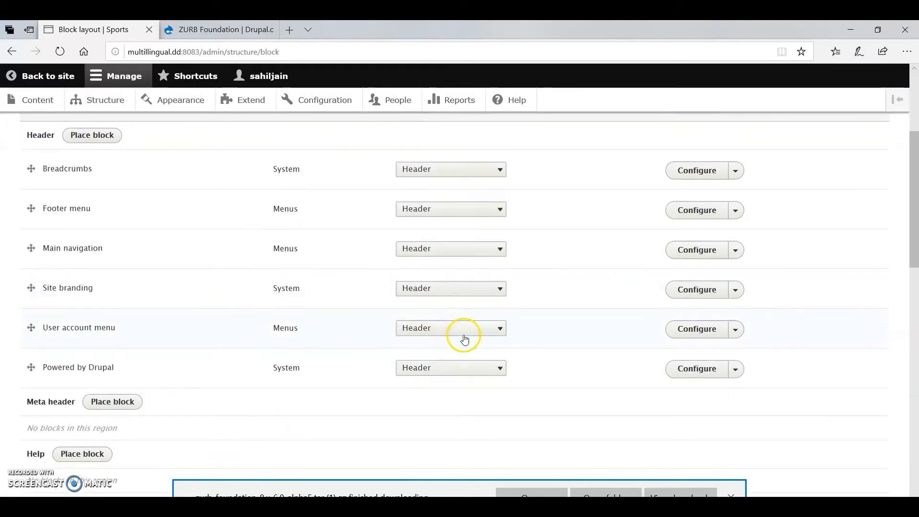
pyautogui.click(480, 369)
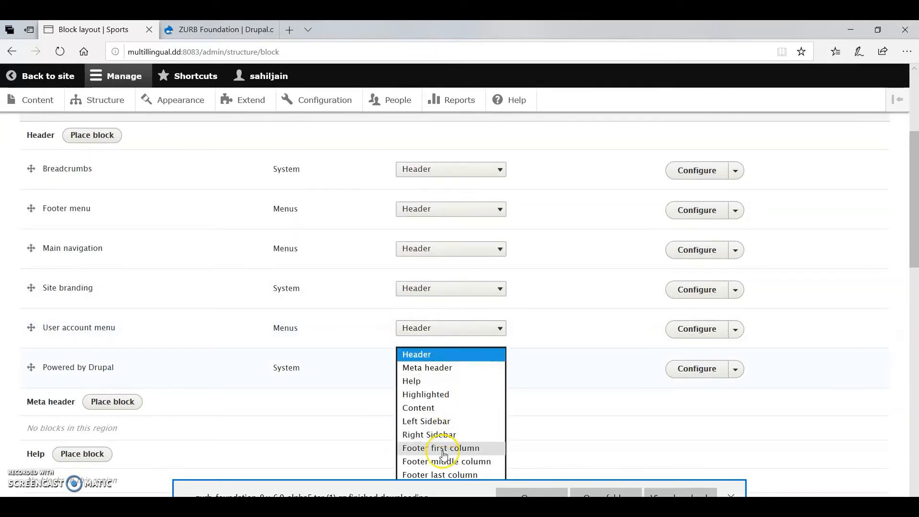
pyautogui.click(464, 474)
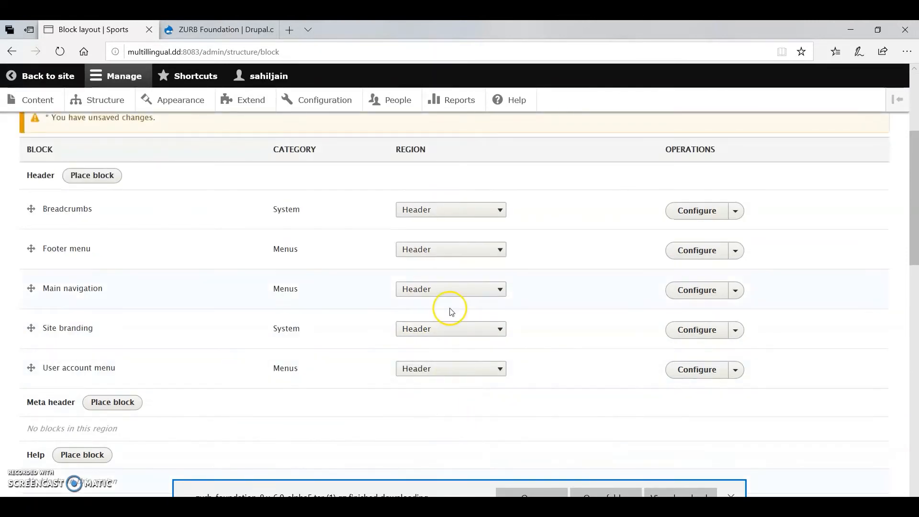
# Move the User account menu block to the Footer middle column region and save the blocks.
pyautogui.click(450, 368)
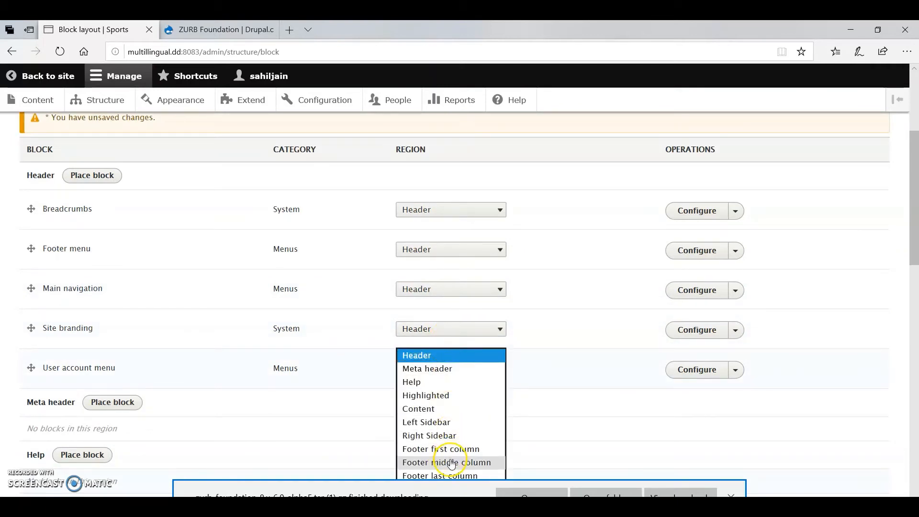
pyautogui.click(433, 462)
pyautogui.scroll(-15, 167, 258)
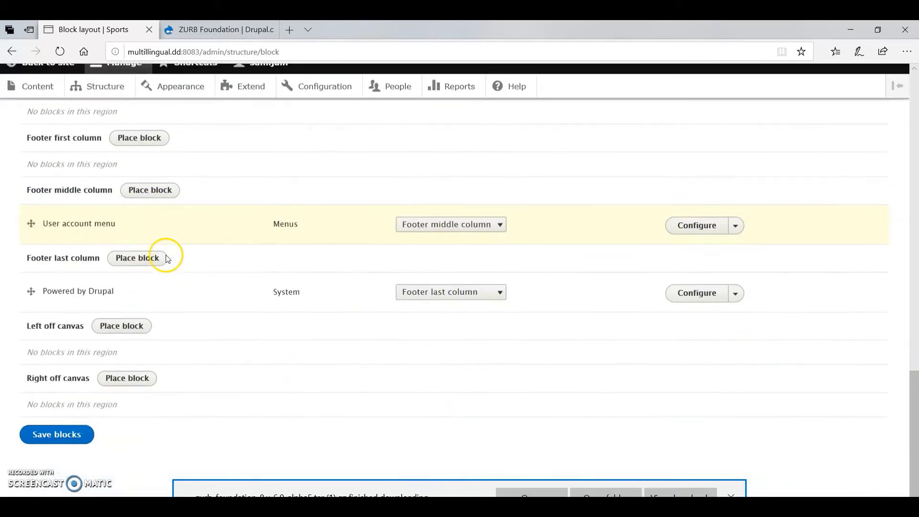
pyautogui.click(80, 450)
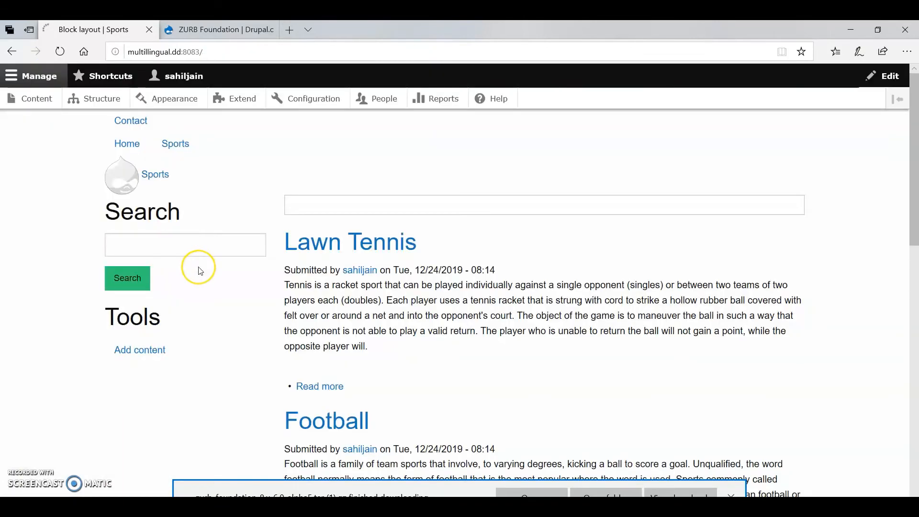
# Check the footer blocks on the site's home page and dismiss the download notification.
pyautogui.scroll(-10, 197, 266)
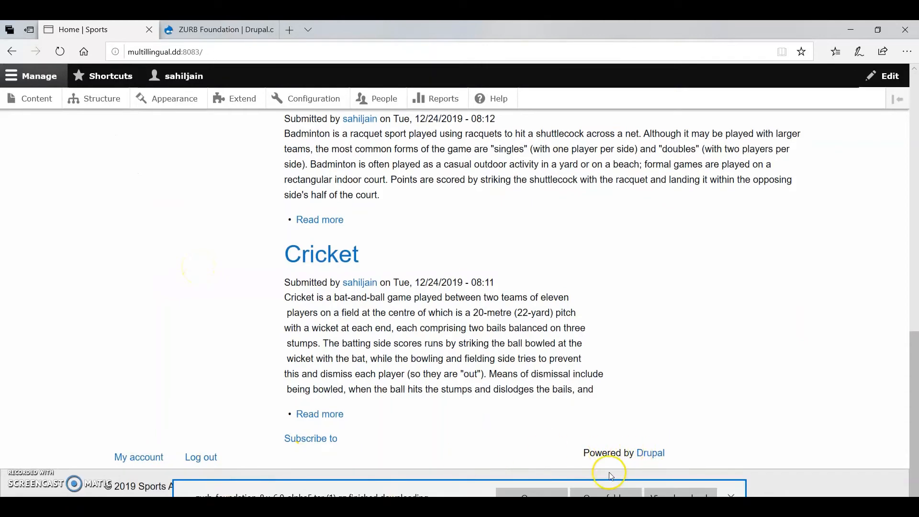
pyautogui.scroll(10, 364, 431)
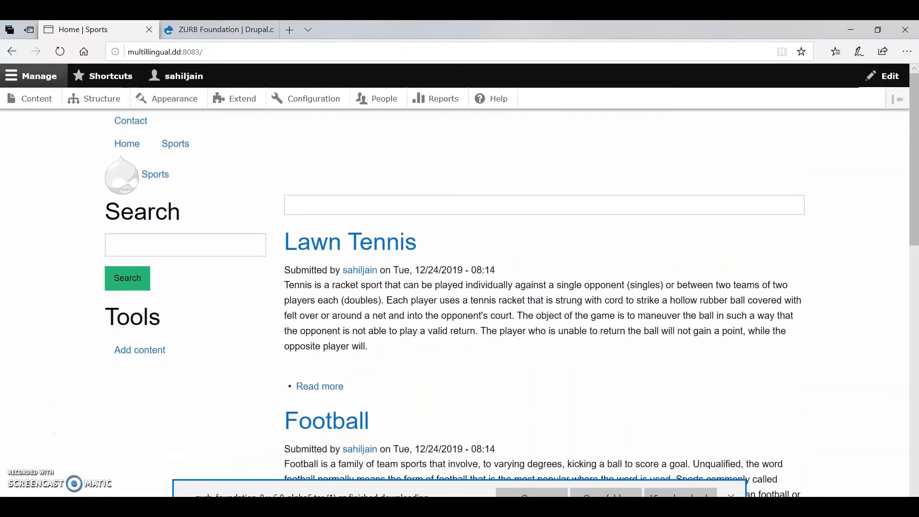
pyautogui.click(731, 493)
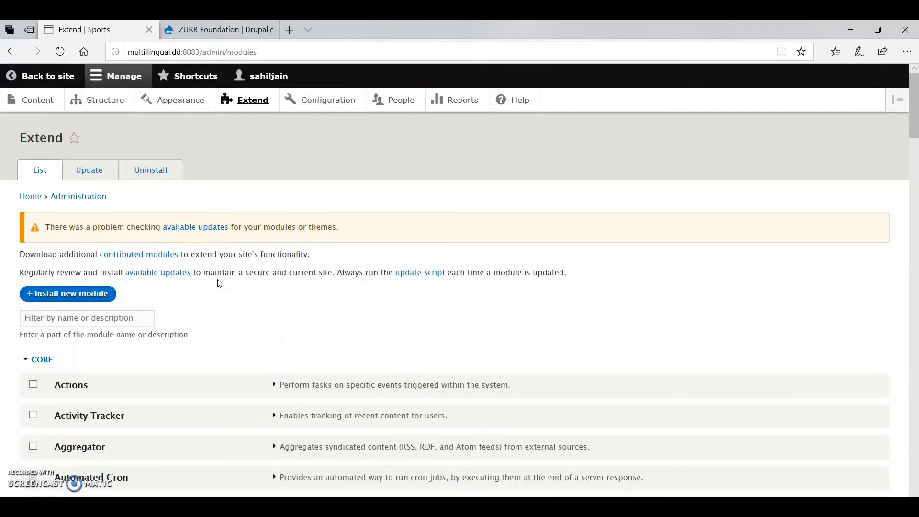
# Enable and install the Configuration Translation, Content Translation, Interface Translation and Language modules.
pyautogui.scroll(-2, 280, 345)
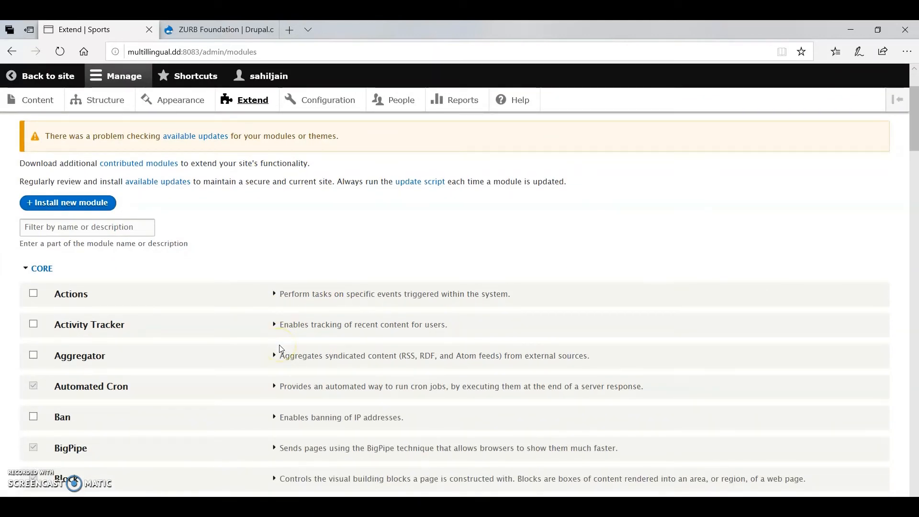
pyautogui.scroll(-18, 278, 345)
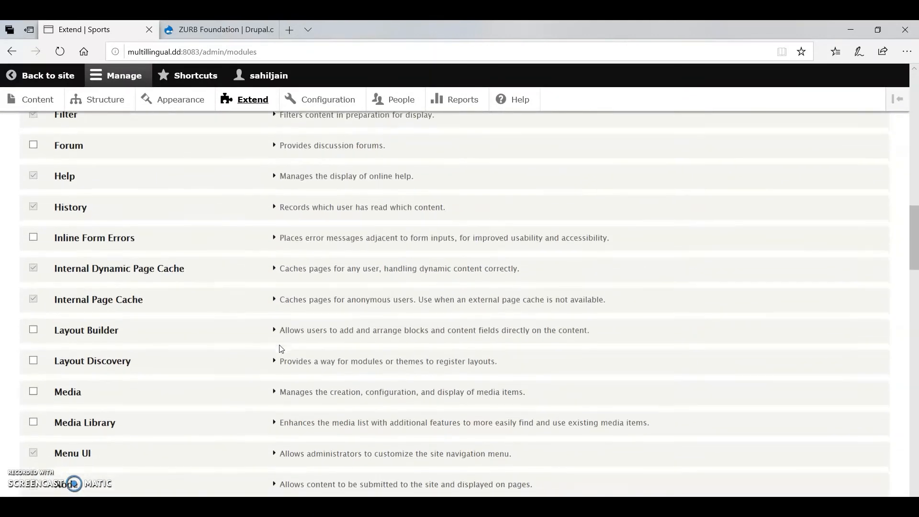
pyautogui.scroll(-18, 279, 346)
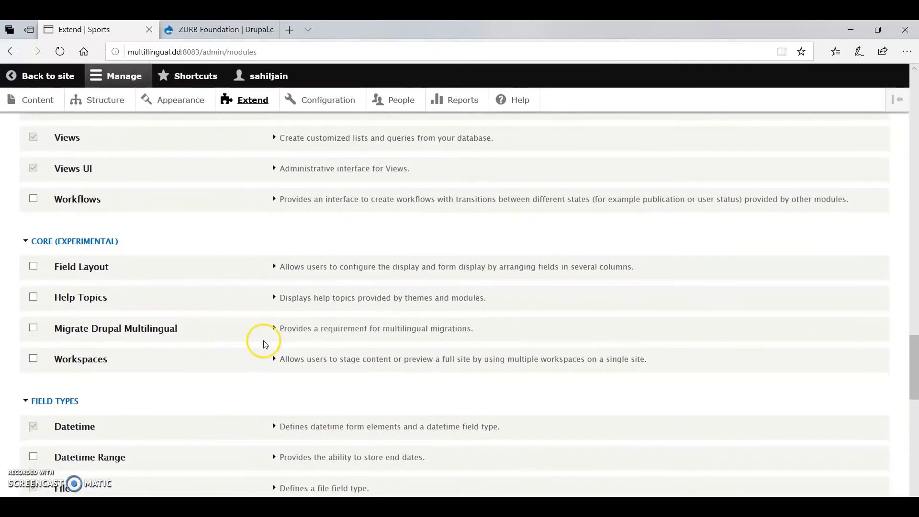
pyautogui.scroll(-11, 91, 402)
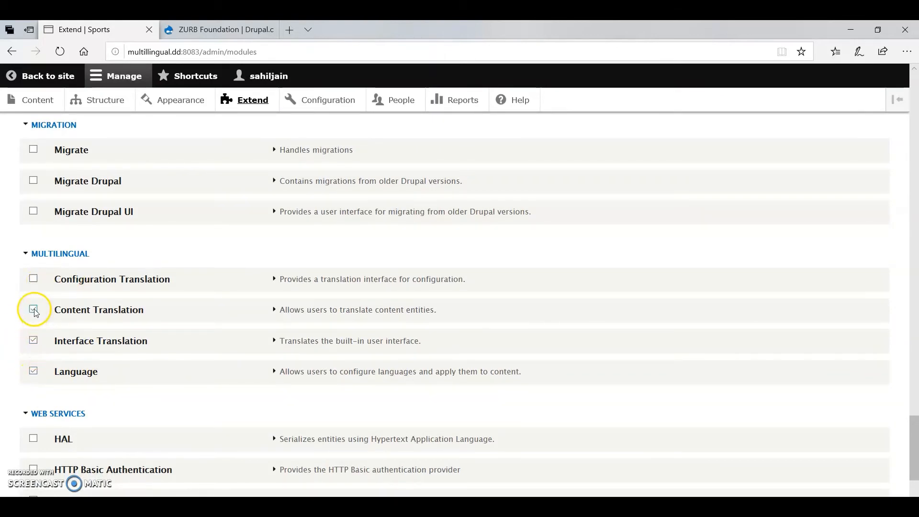
pyautogui.click(34, 279)
pyautogui.scroll(-3, 67, 374)
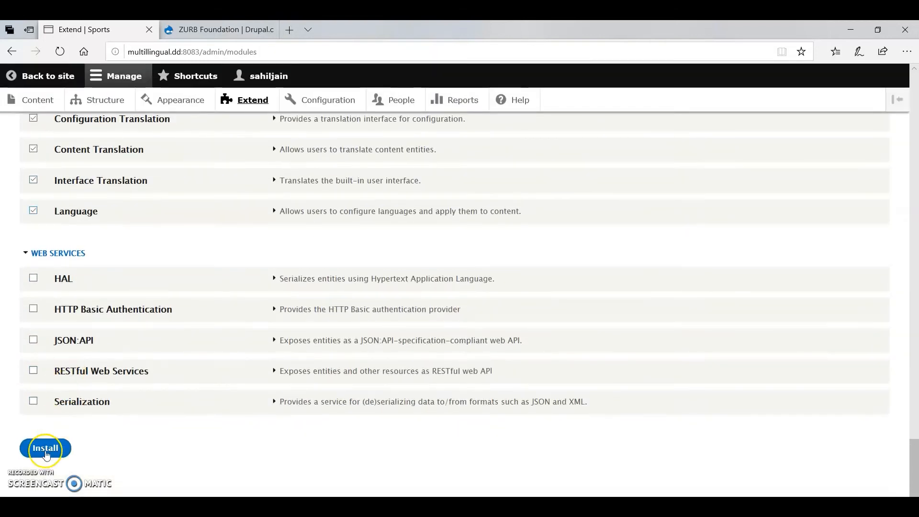
pyautogui.click(47, 446)
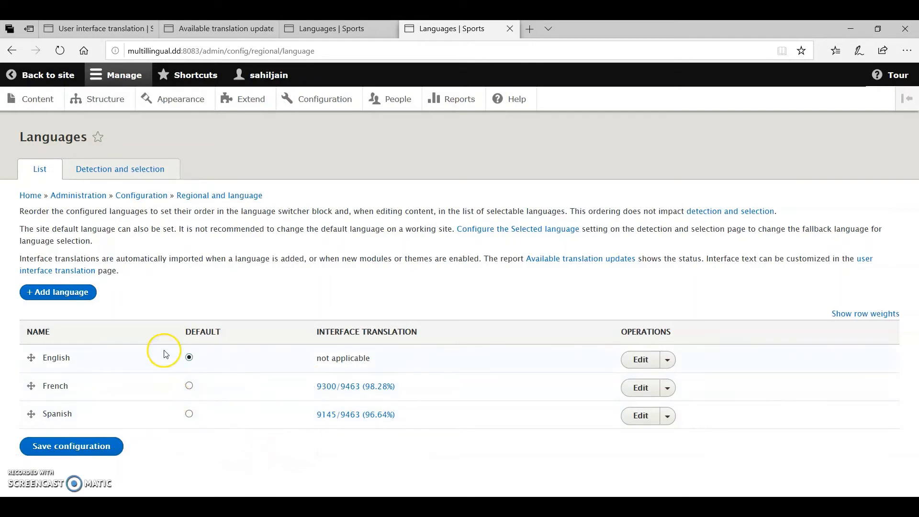
# Browse the list of languages available in the add-language form.
pyautogui.click(60, 296)
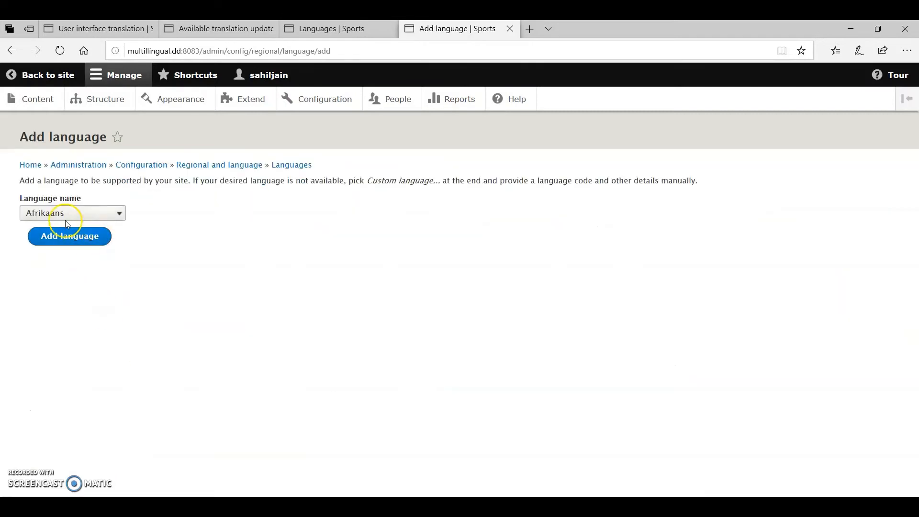
pyautogui.click(90, 212)
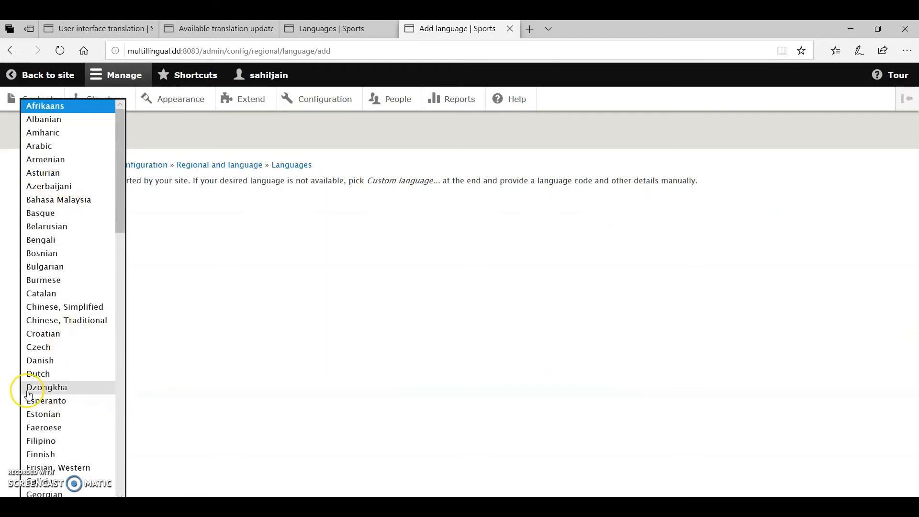
pyautogui.scroll(-8, 28, 395)
pyautogui.scroll(-10, 27, 395)
pyautogui.click(213, 377)
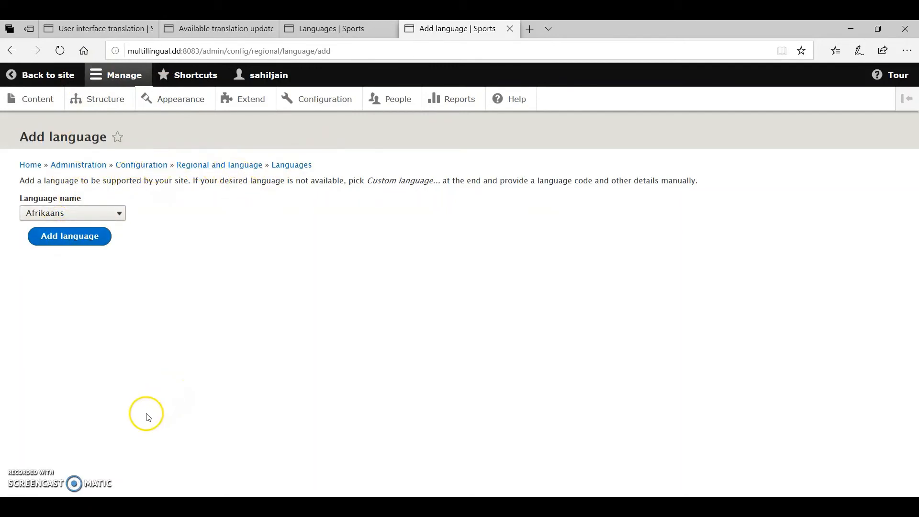
# Return to the site and open the block layout at the Left Sidebar region.
pyautogui.click(48, 76)
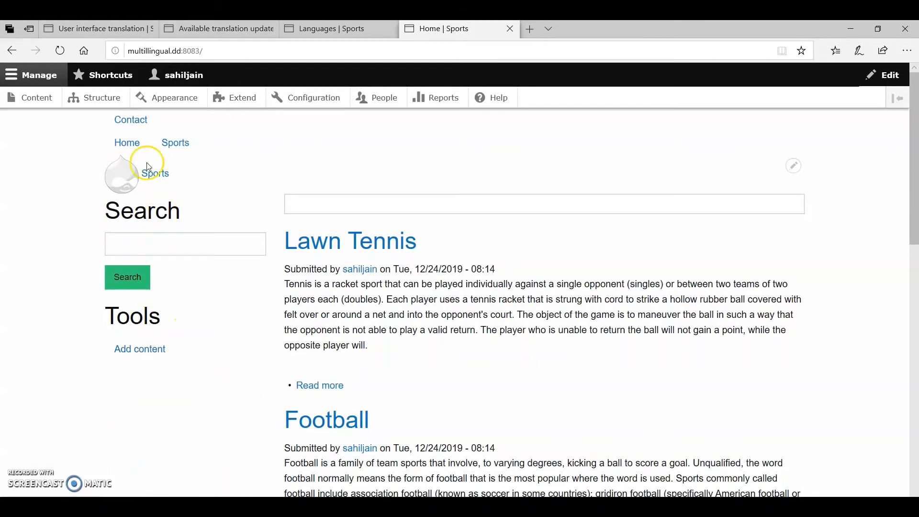
pyautogui.click(109, 99)
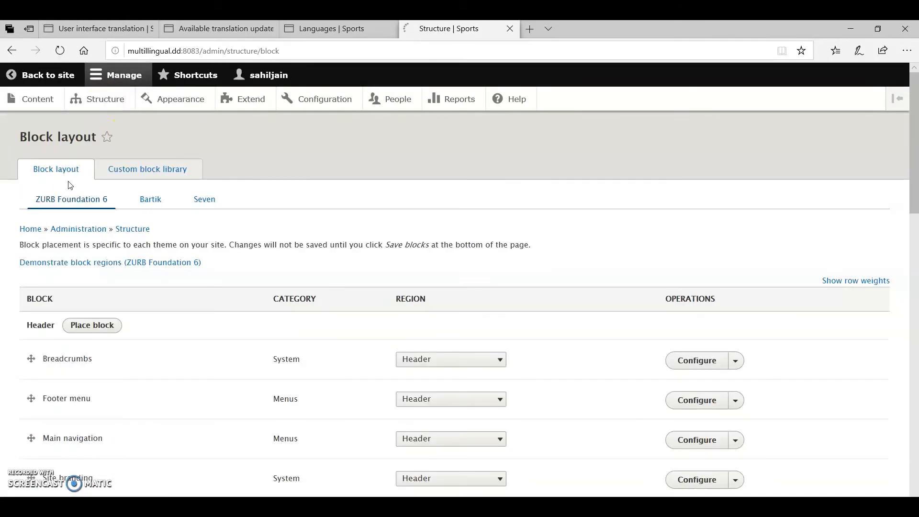
pyautogui.scroll(-7, 101, 282)
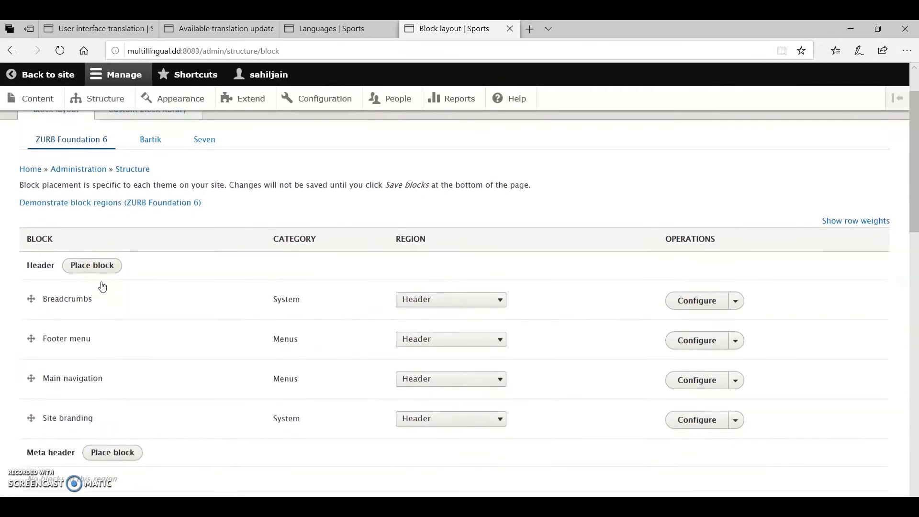
pyautogui.scroll(-5, 101, 286)
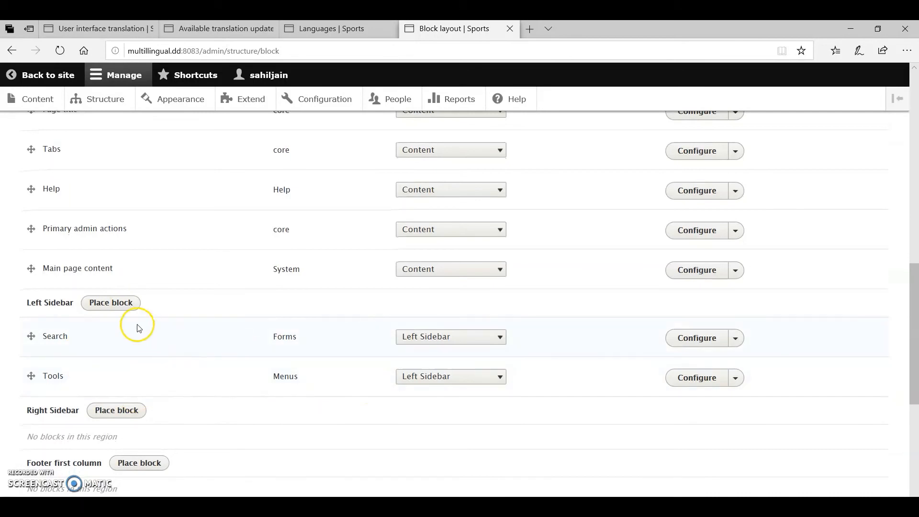
# Place the Language switcher block in the Left Sidebar region and save the blocks.
pyautogui.click(106, 302)
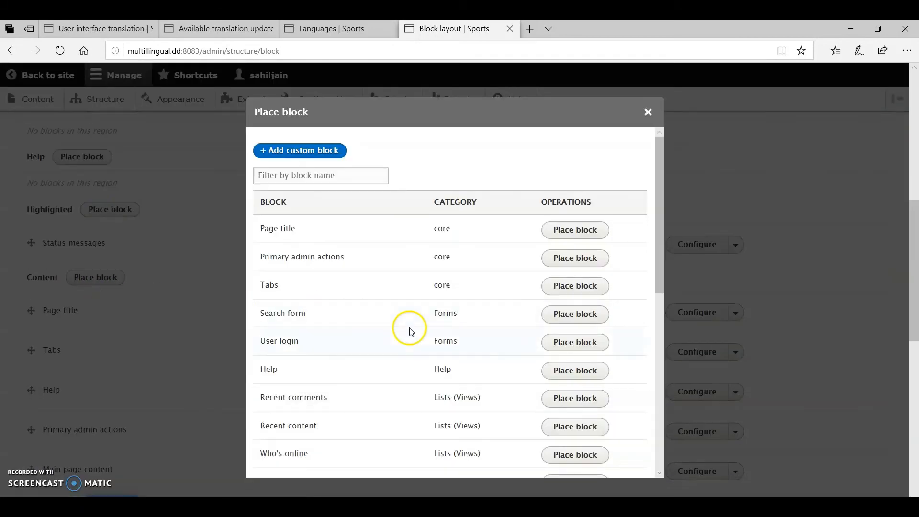
pyautogui.click(326, 171)
pyautogui.write('la')
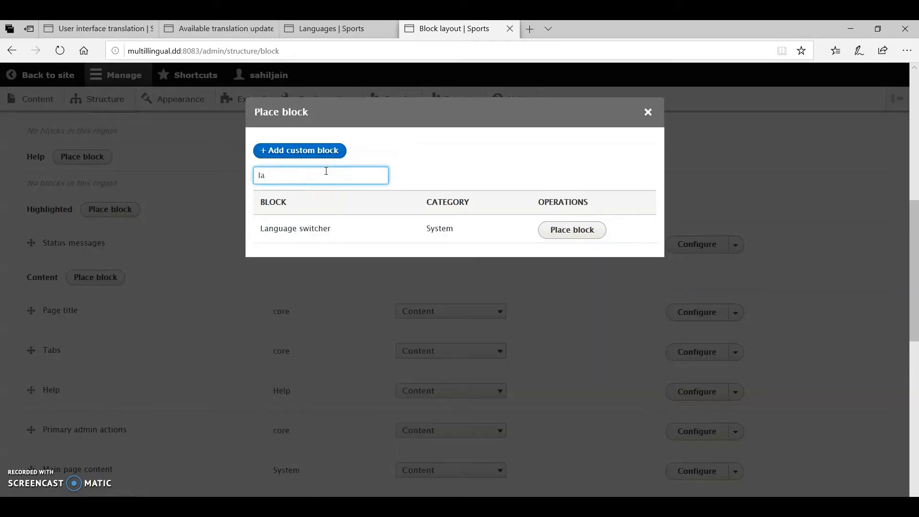
pyautogui.click(572, 230)
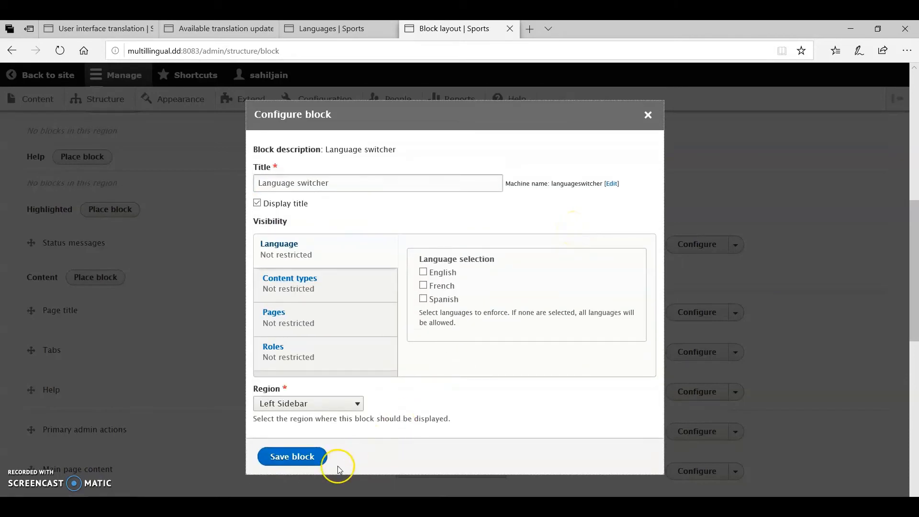
pyautogui.click(302, 457)
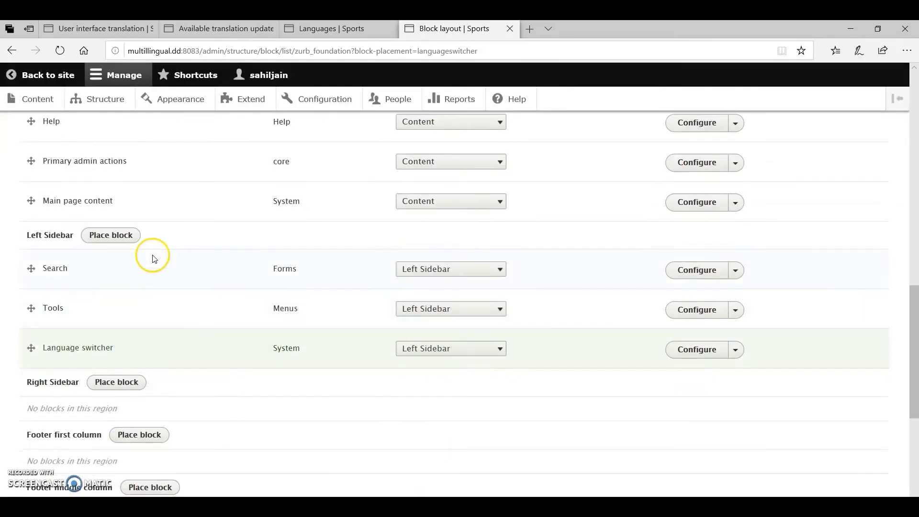
pyautogui.scroll(-5, 93, 345)
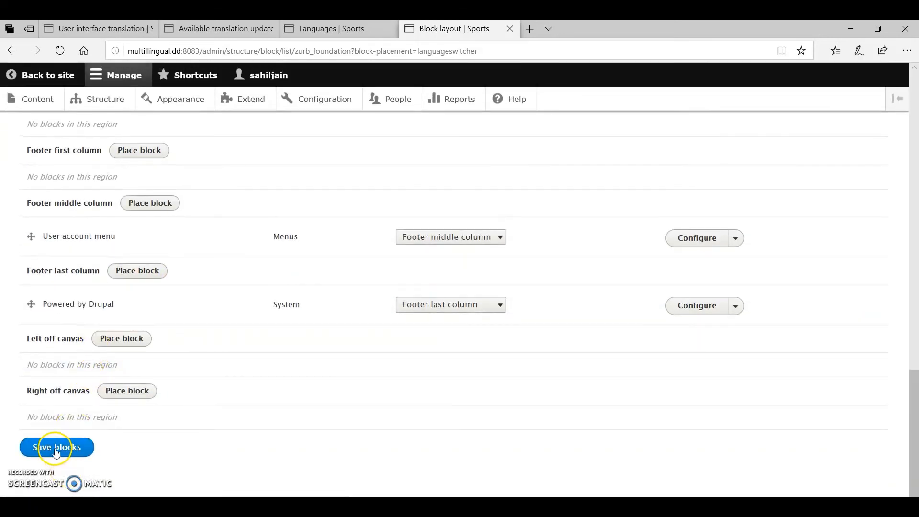
pyautogui.click(55, 449)
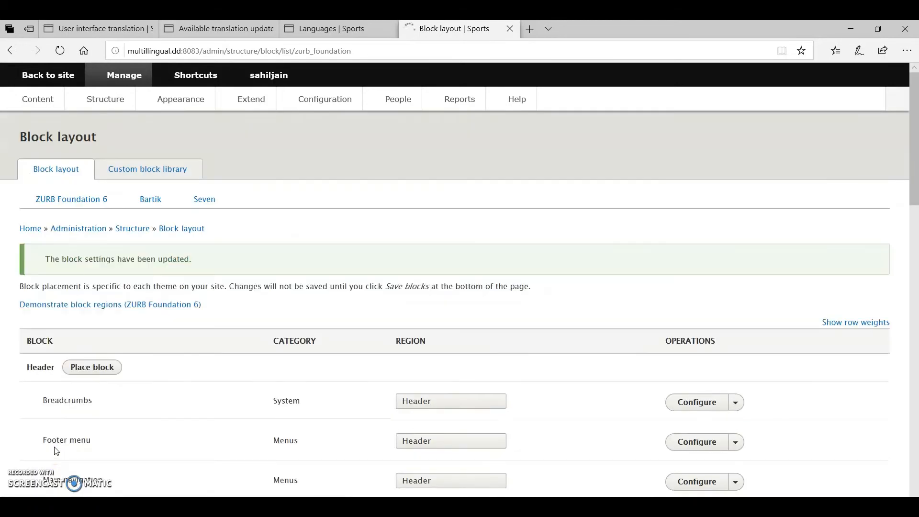
# View the home page in French, Spanish and English using the language switcher.
pyautogui.click(39, 87)
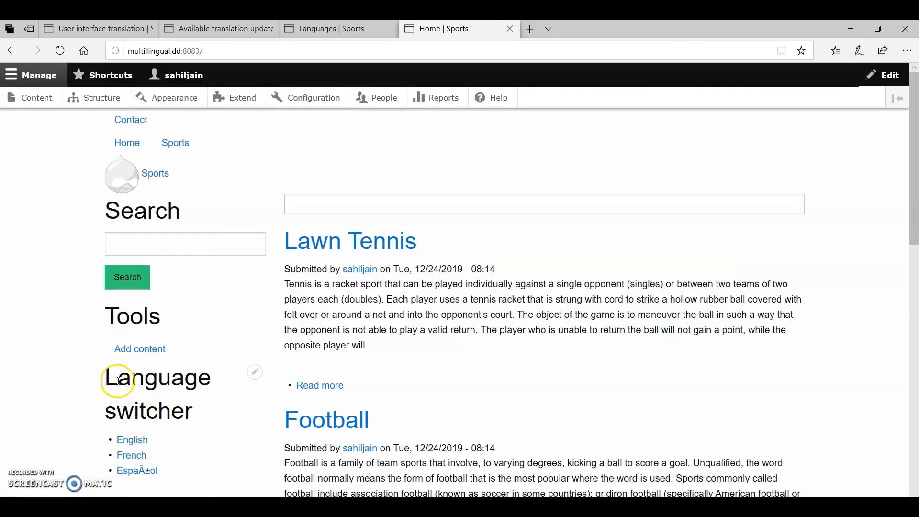
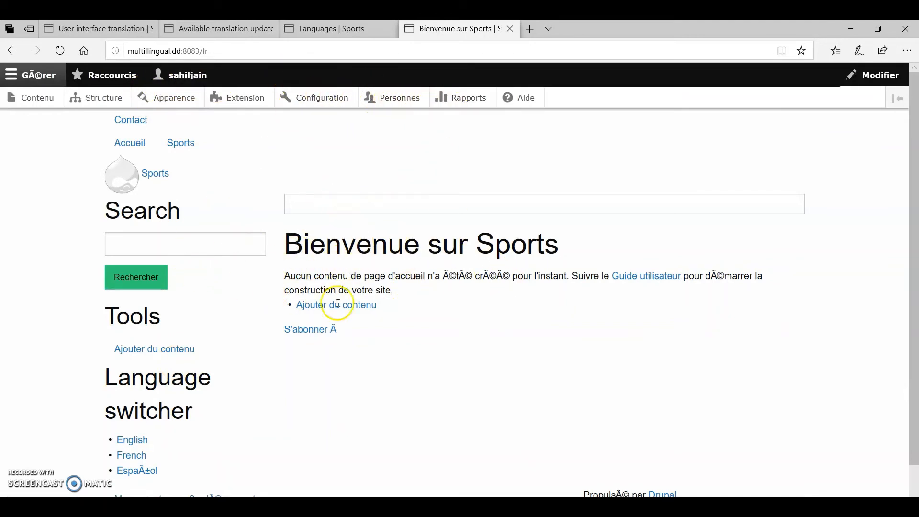
pyautogui.scroll(-1, 185, 445)
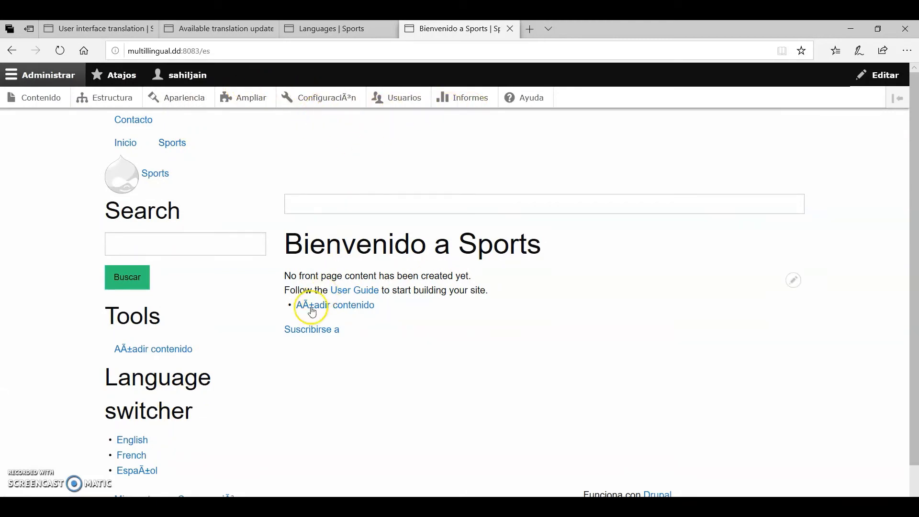
pyautogui.scroll(-1, 89, 410)
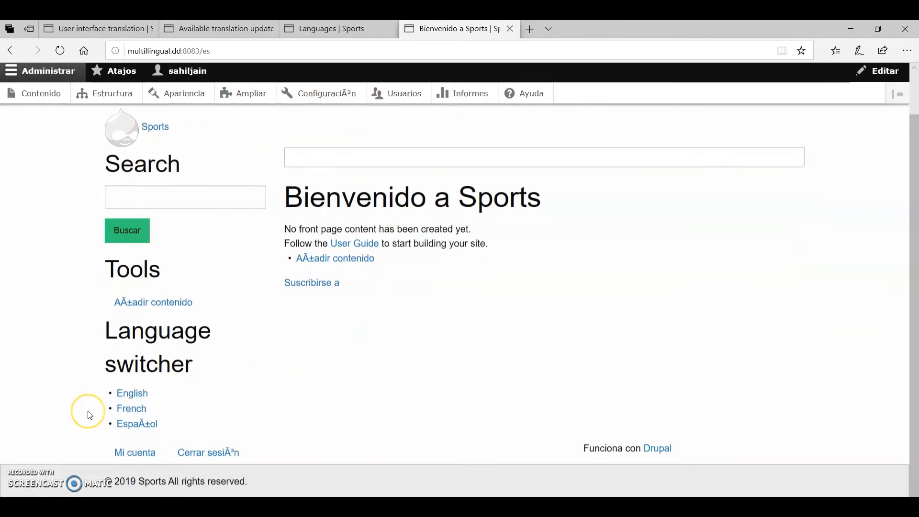
pyautogui.scroll(1, 88, 411)
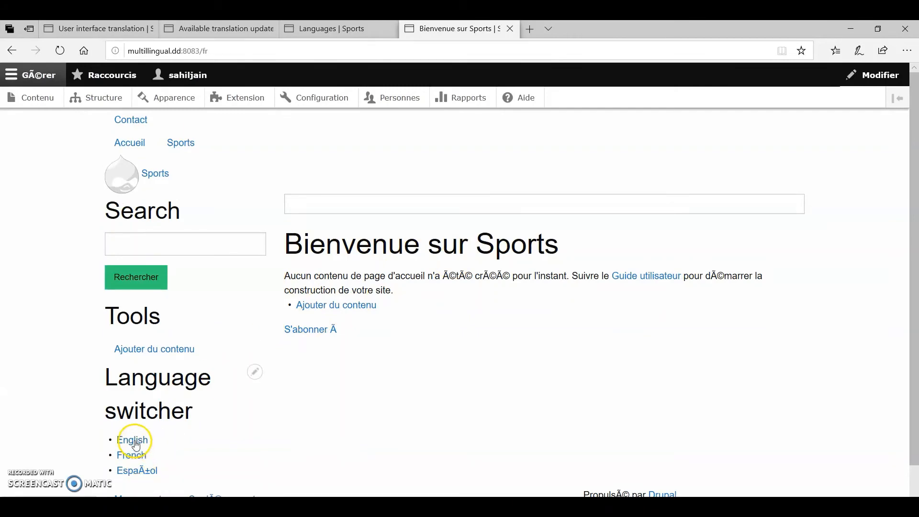
pyautogui.scroll(-7, 318, 411)
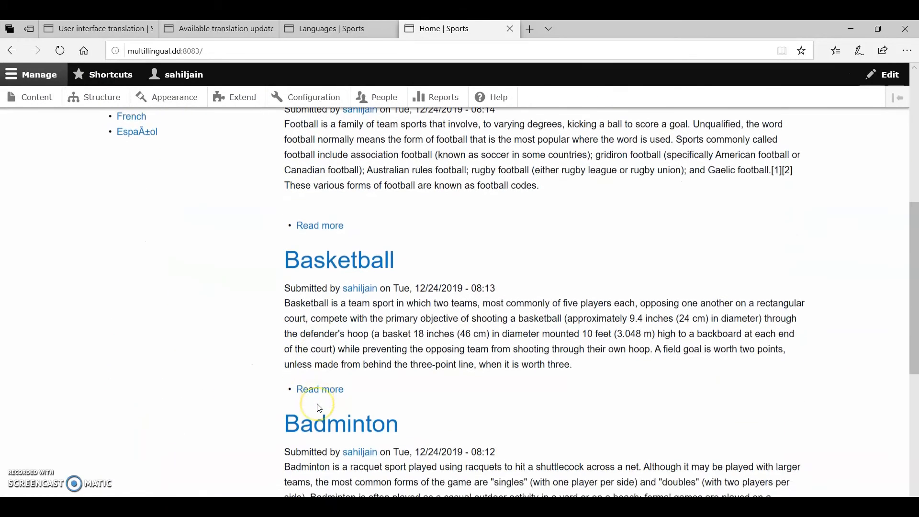
pyautogui.scroll(6, 319, 407)
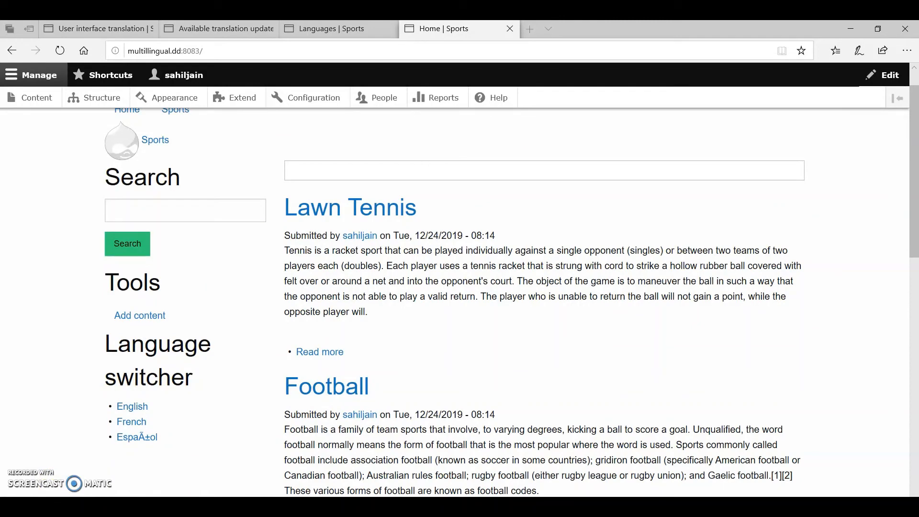
# Open the content language settings and enable custom language settings for Content.
pyautogui.click(321, 106)
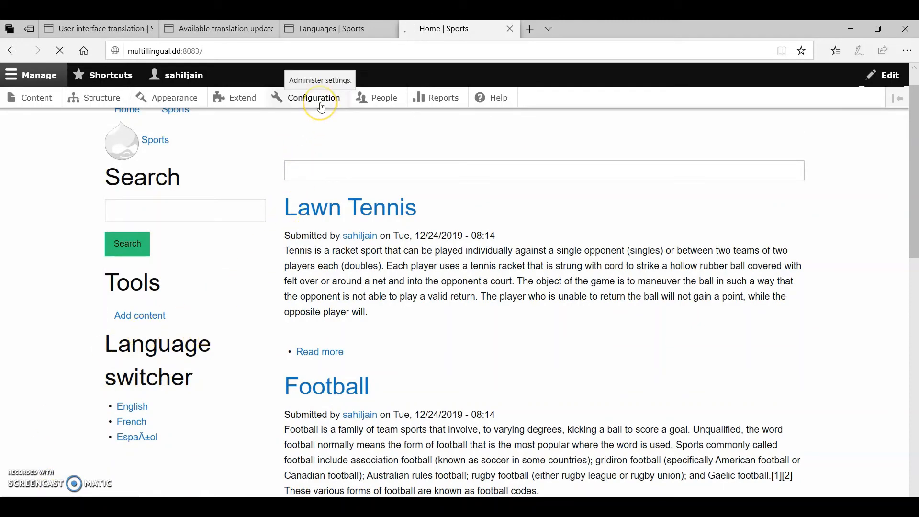
pyautogui.scroll(-8, 388, 322)
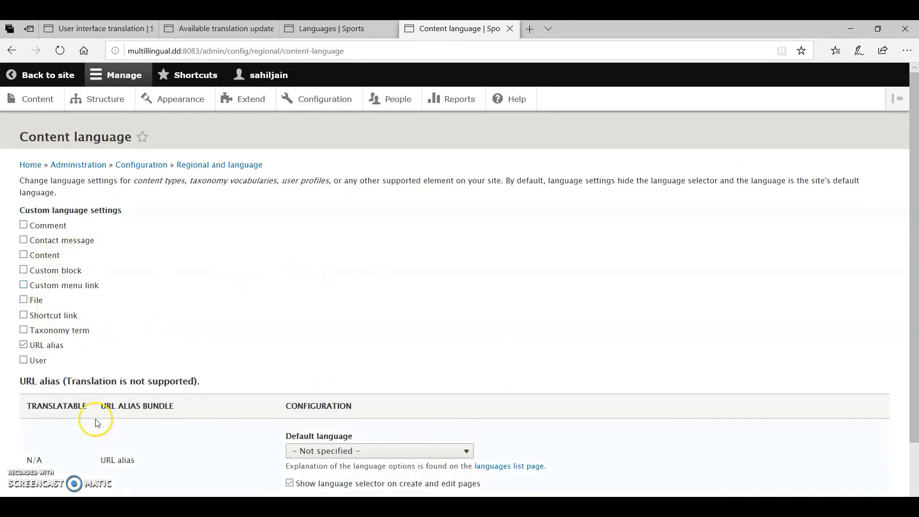
pyautogui.scroll(-3, 95, 418)
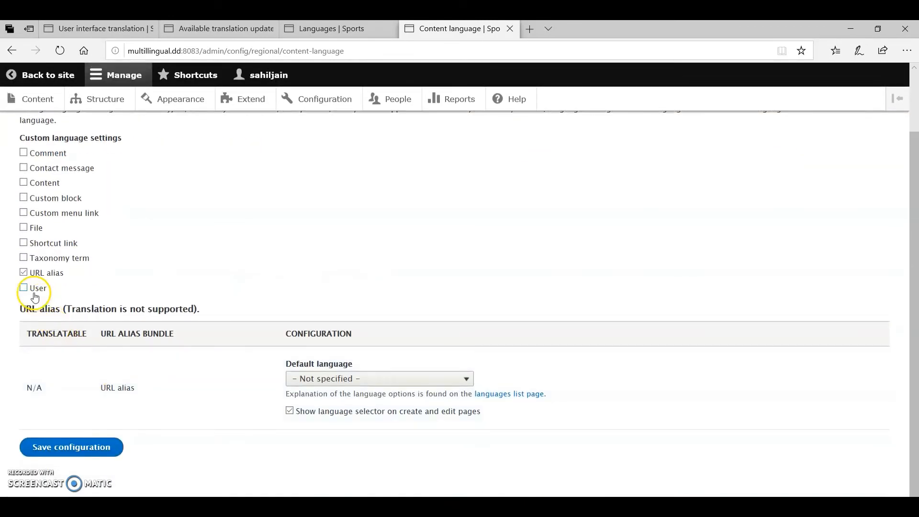
pyautogui.scroll(2, 35, 297)
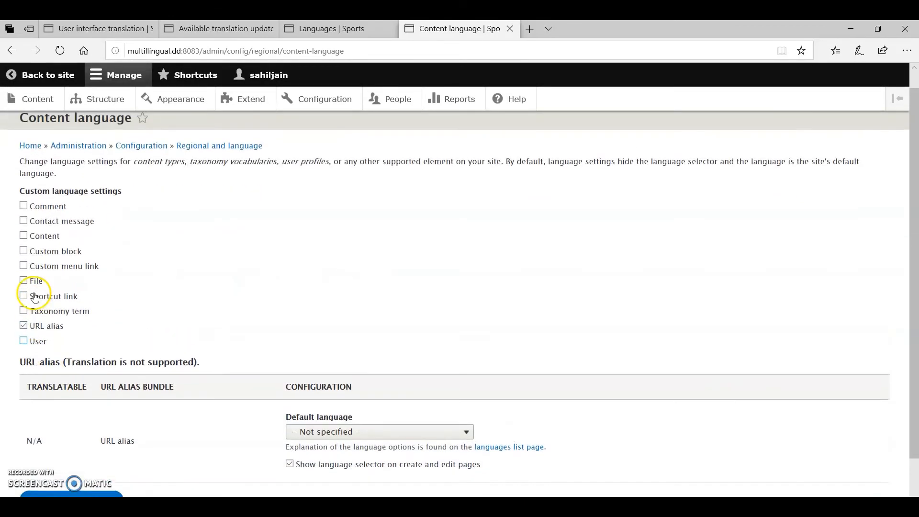
pyautogui.click(23, 236)
# Make the Article, Sport and Basic page content types translatable.
pyautogui.scroll(-4, 67, 369)
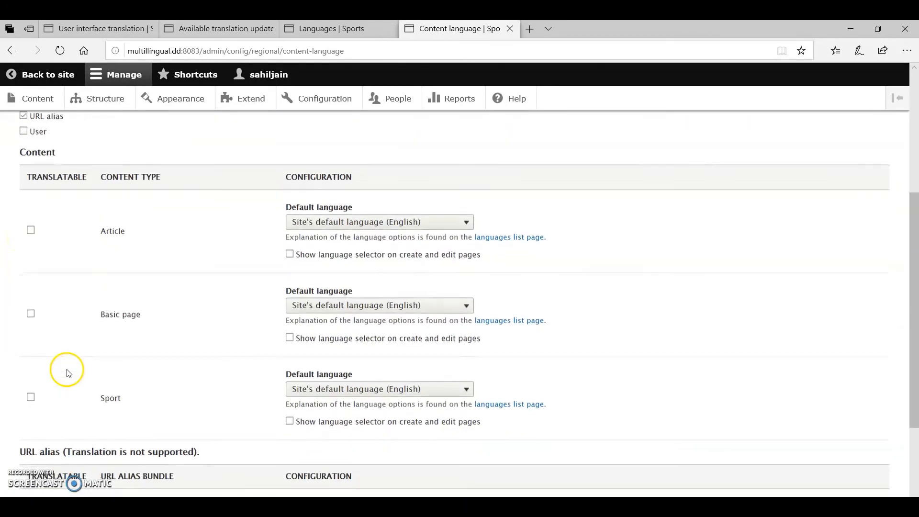
pyautogui.click(30, 232)
pyautogui.scroll(-8, 26, 340)
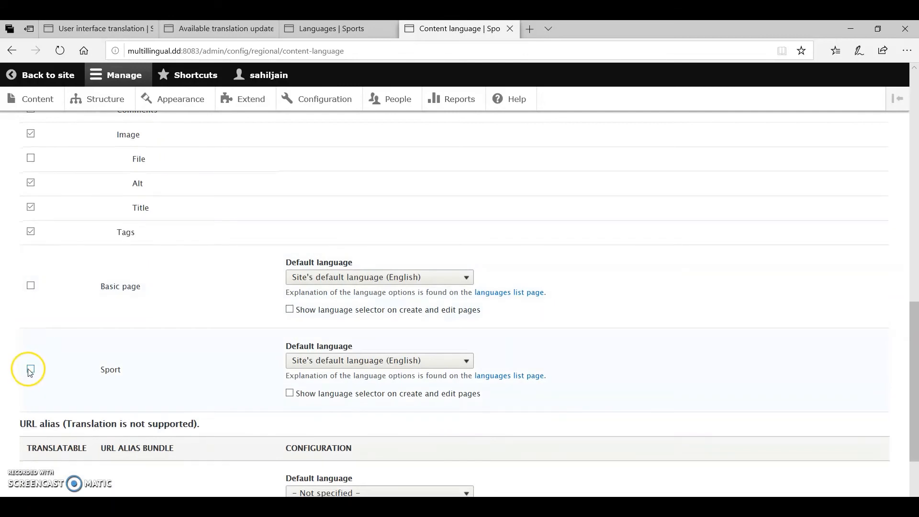
pyautogui.click(31, 370)
pyautogui.click(30, 285)
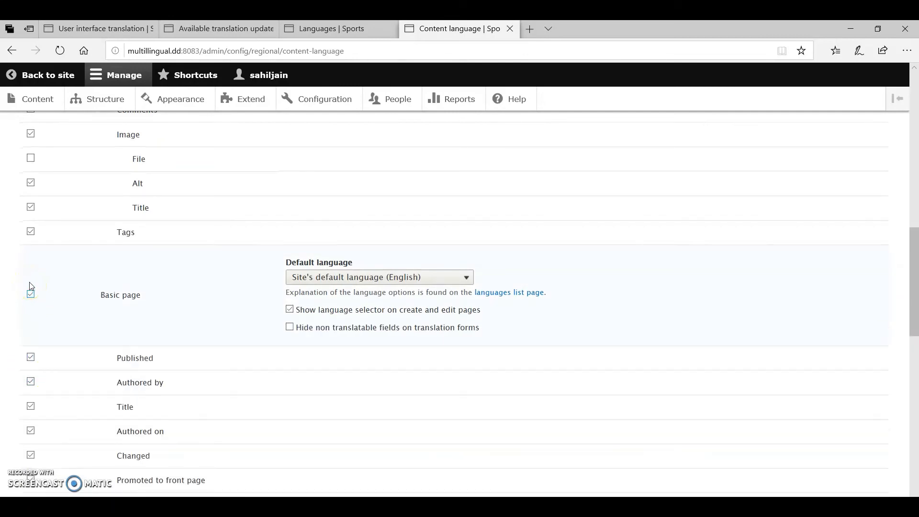
# Enable custom language settings for Comment and save the content language configuration.
pyautogui.scroll(15, 31, 285)
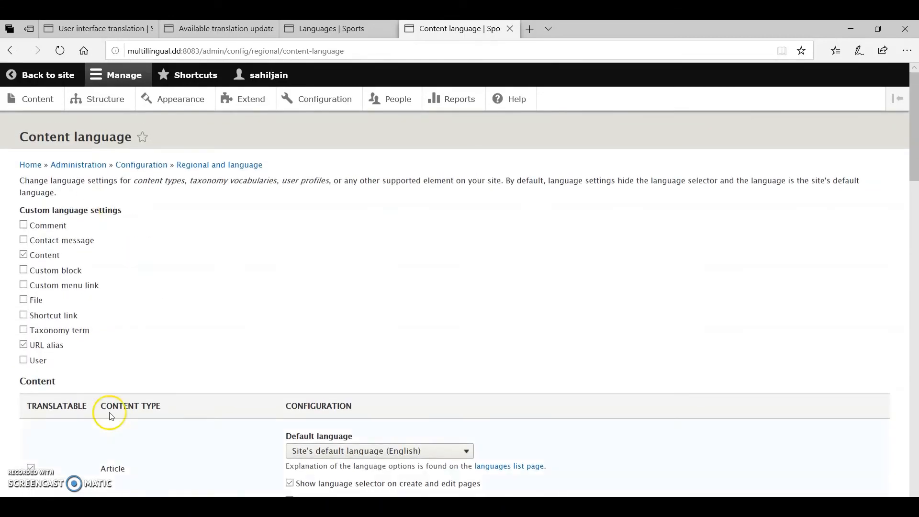
pyautogui.click(26, 228)
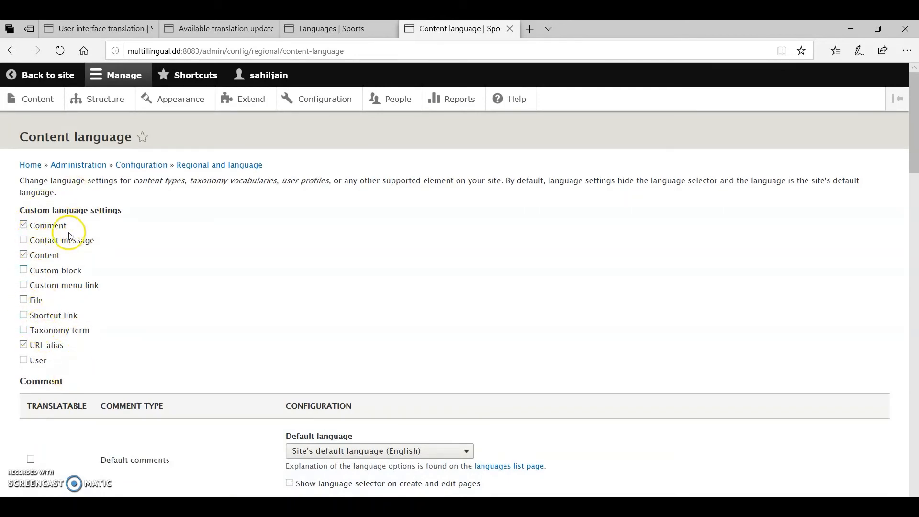
pyautogui.scroll(-6, 56, 335)
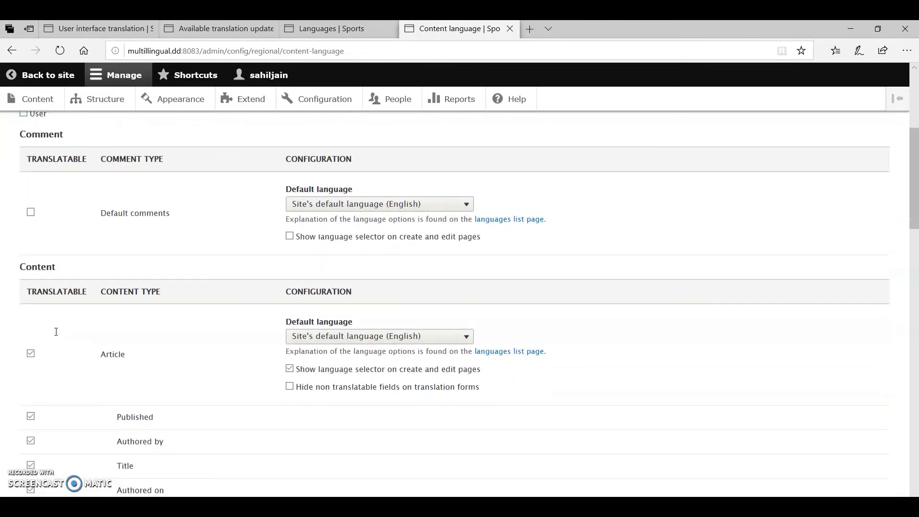
pyautogui.scroll(-5, 56, 331)
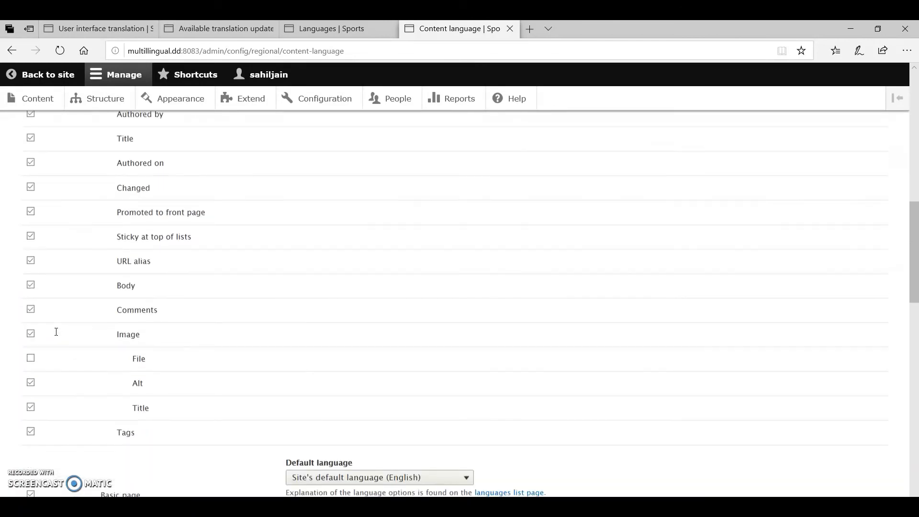
pyautogui.scroll(-10, 55, 332)
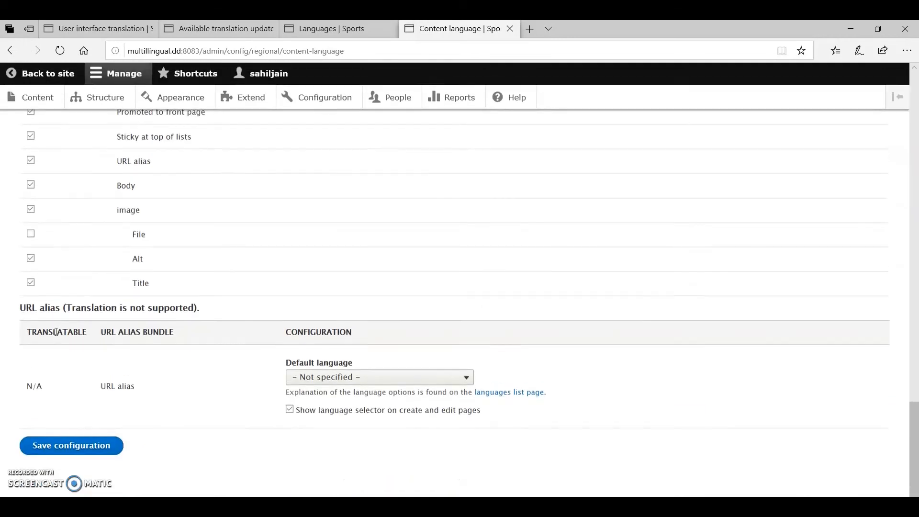
pyautogui.click(59, 453)
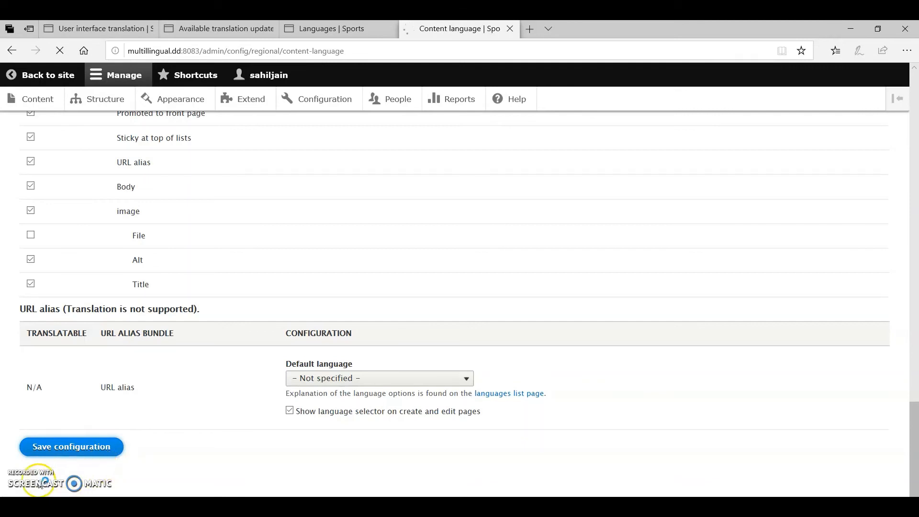
# Switch the site to French and open its content list at the sport entries.
pyautogui.click(46, 75)
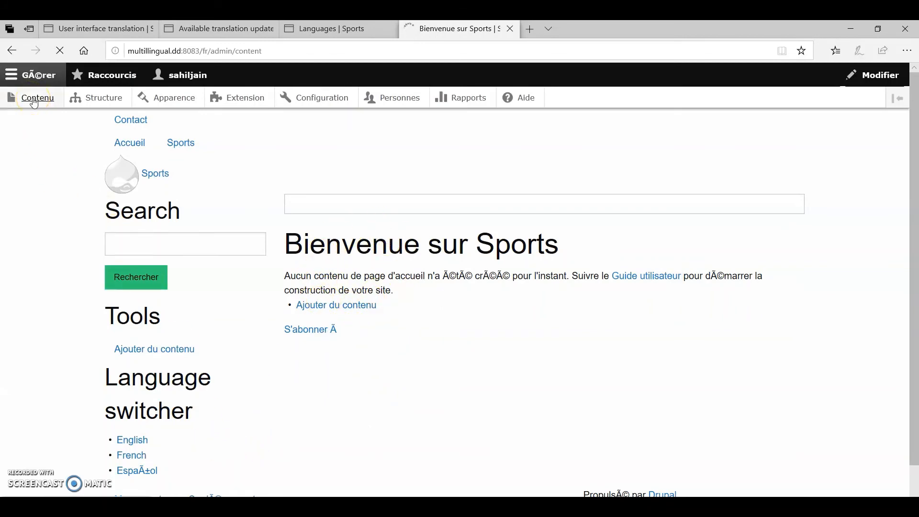
pyautogui.scroll(-2, 154, 352)
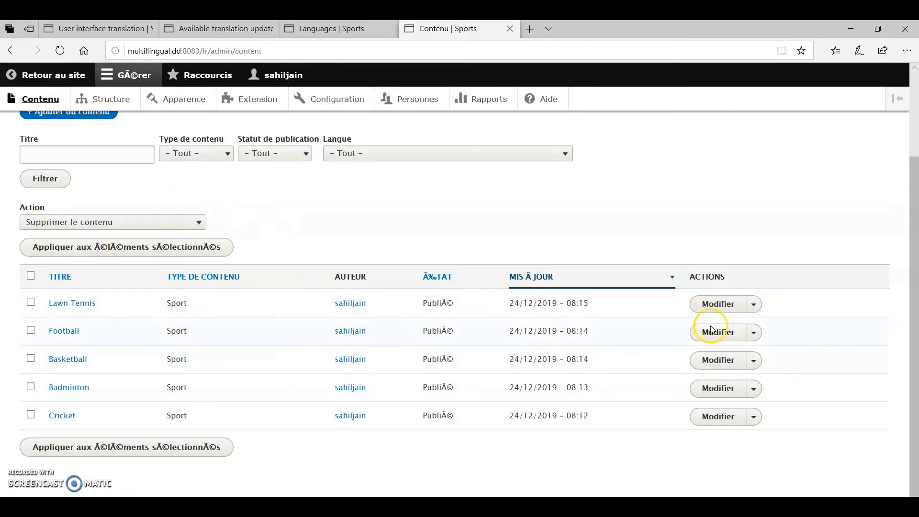
# Switch the site to Spanish and open its content list to review the sport entries.
pyautogui.scroll(3, 242, 196)
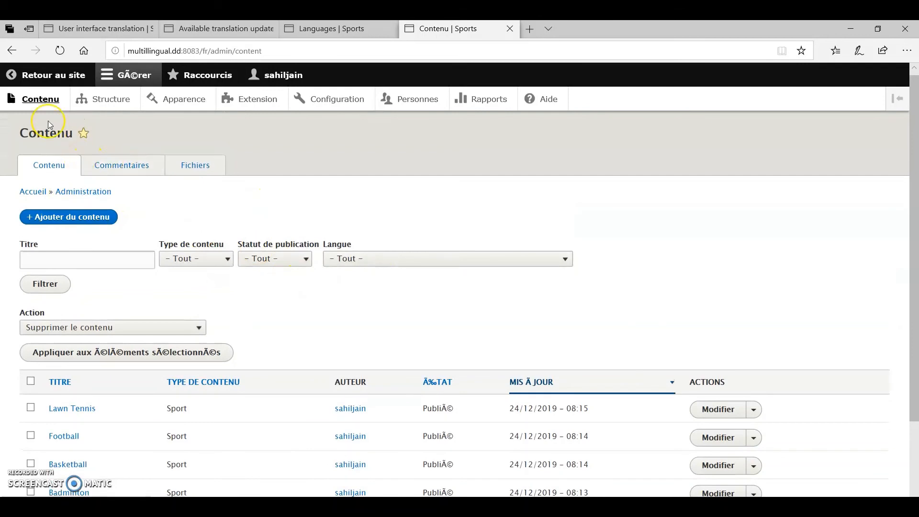
pyautogui.click(43, 77)
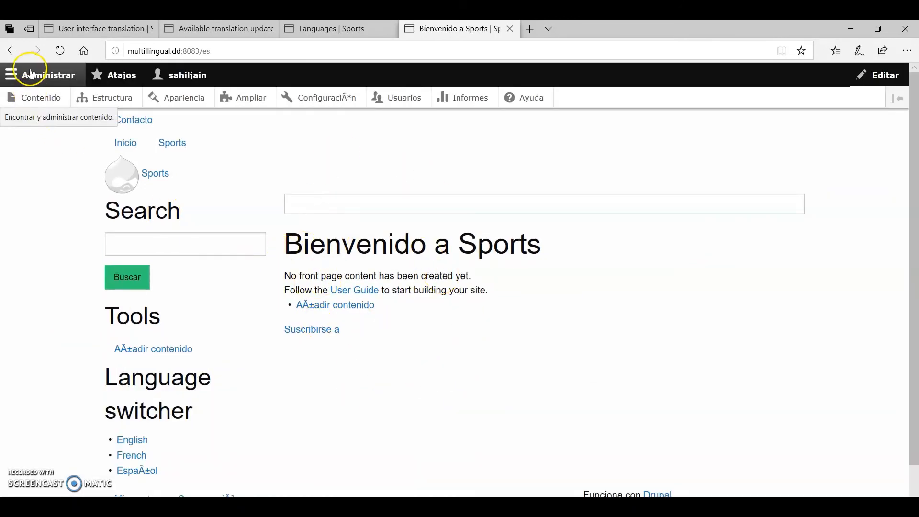
pyautogui.click(30, 97)
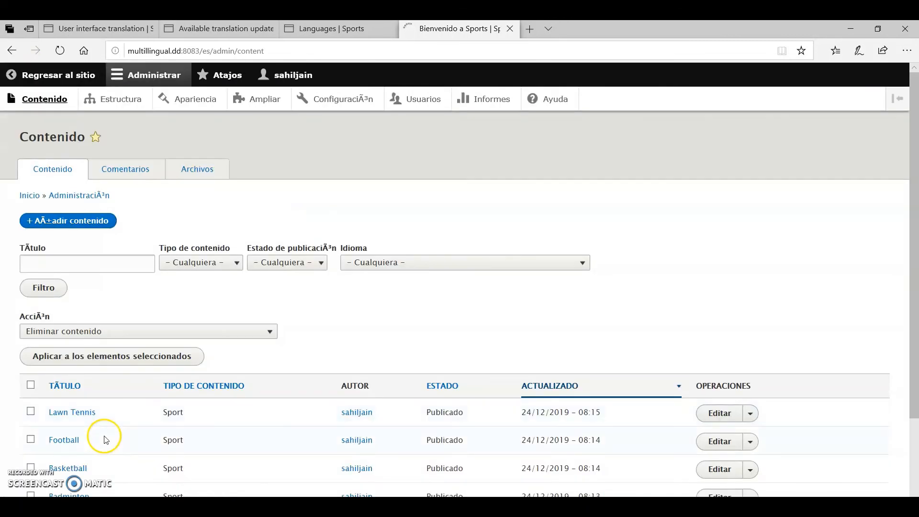
pyautogui.scroll(-3, 102, 433)
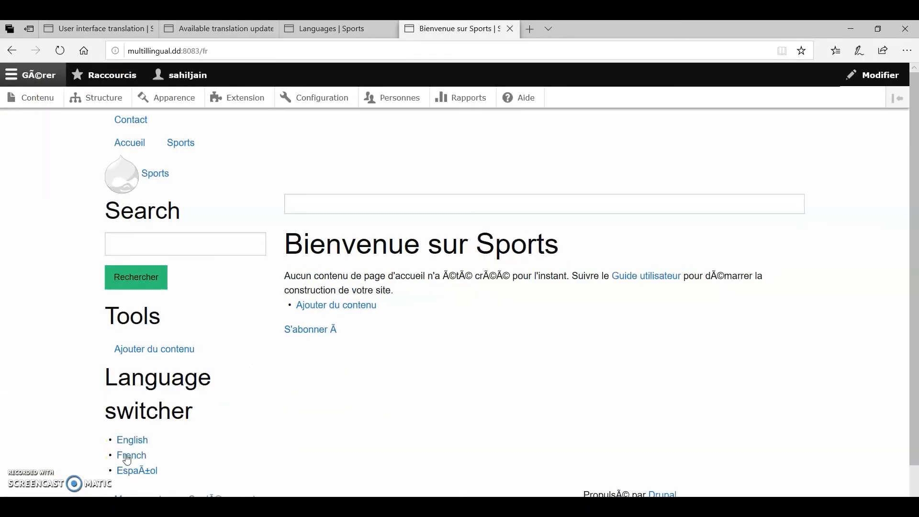
# Start a new Sport entry from the French site's content list and title it Cricket.
pyautogui.click(41, 100)
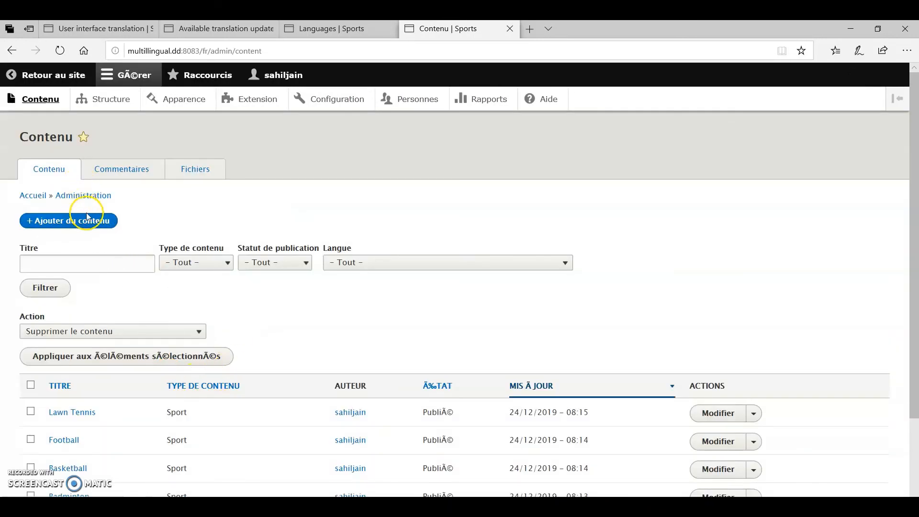
pyautogui.click(87, 219)
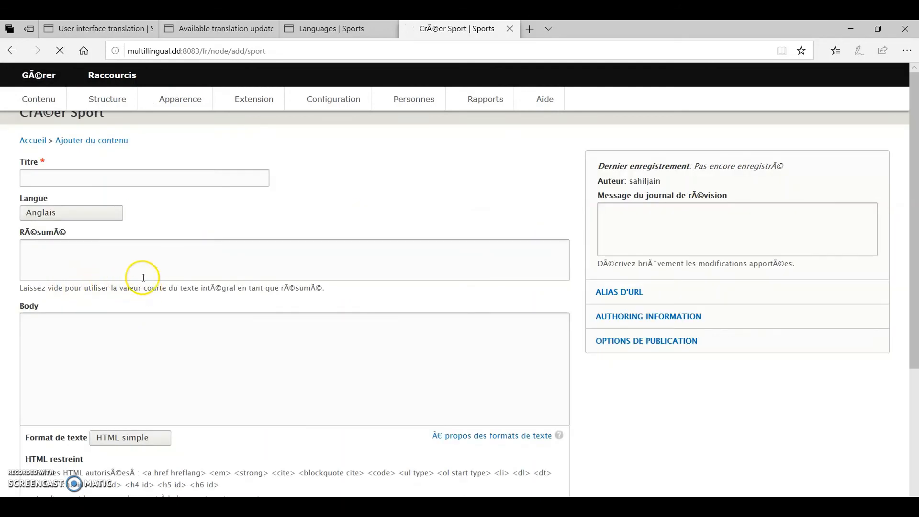
pyautogui.click(54, 208)
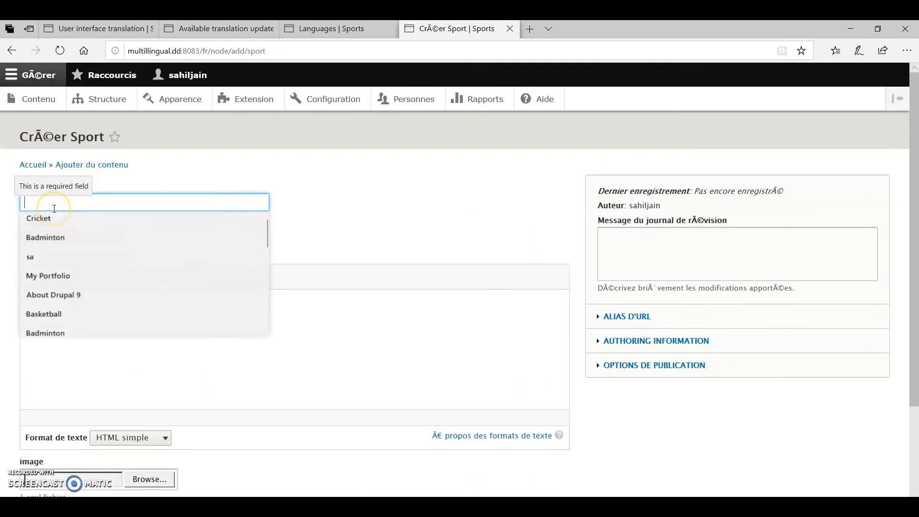
pyautogui.press('Down')
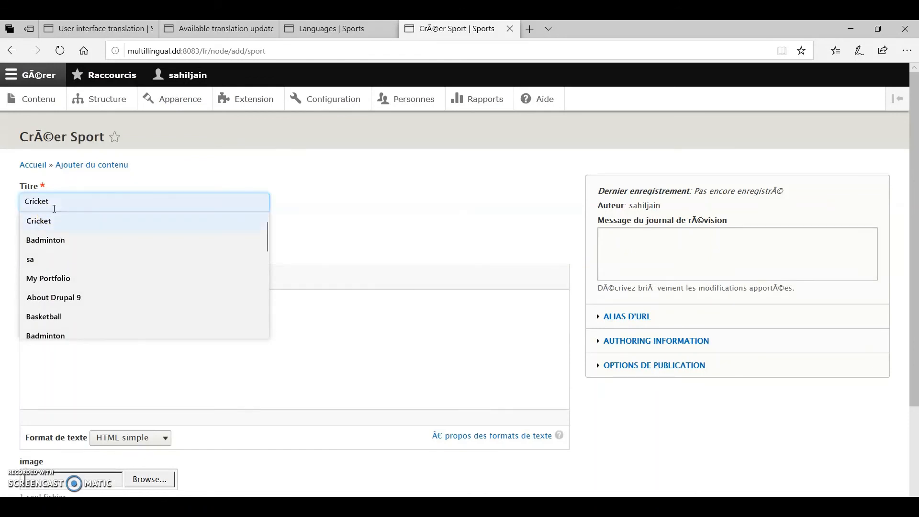
pyautogui.press('Return')
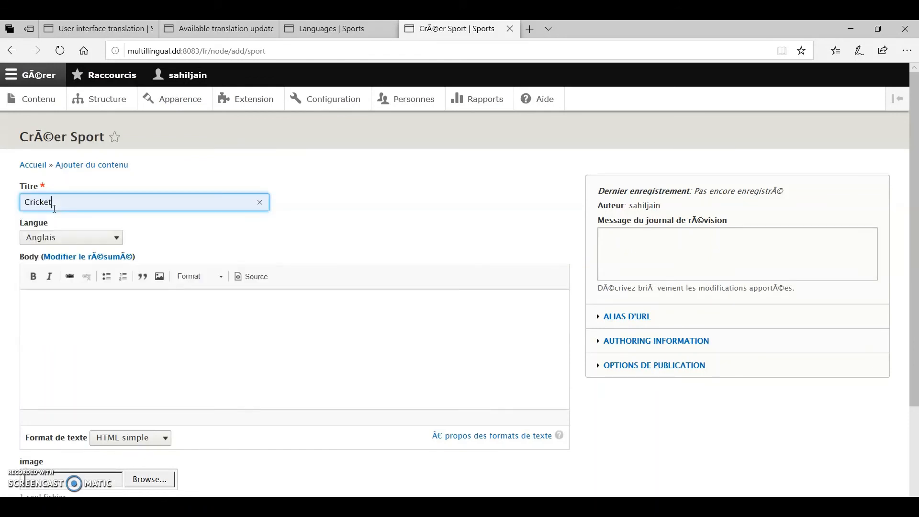
# Copy the cricket paragraph from the sports file in Notepad and paste it into the entry's body.
pyautogui.click(65, 292)
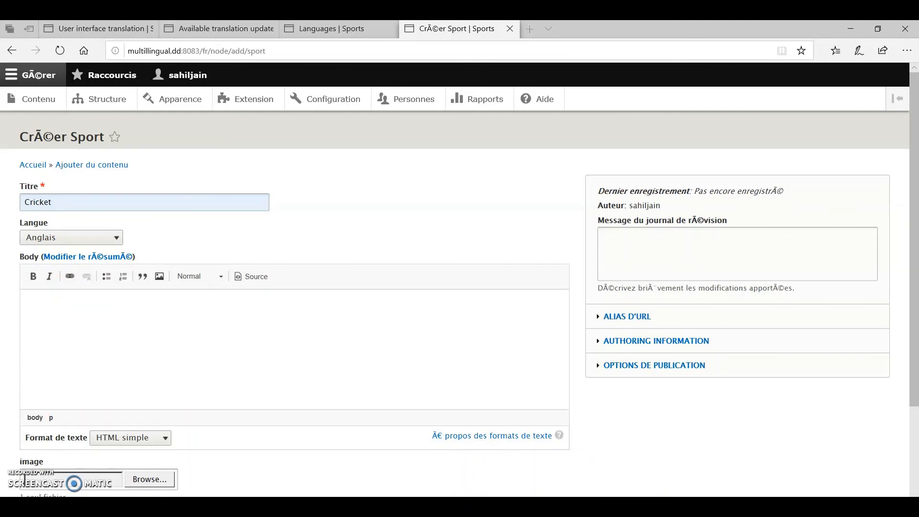
pyautogui.hotkey('alt', 'Tab')
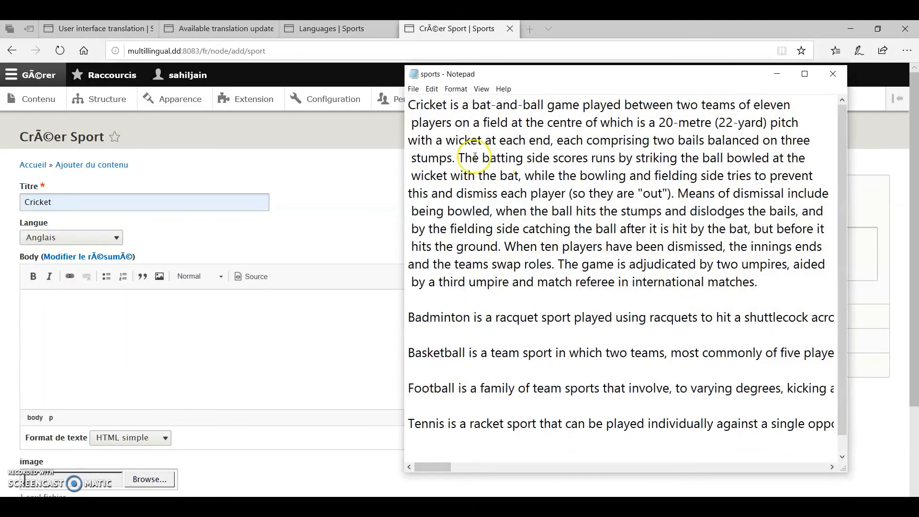
pyautogui.moveTo(751, 282); pyautogui.dragTo(378, 104)
pyautogui.hotkey('ctrl', 'c')
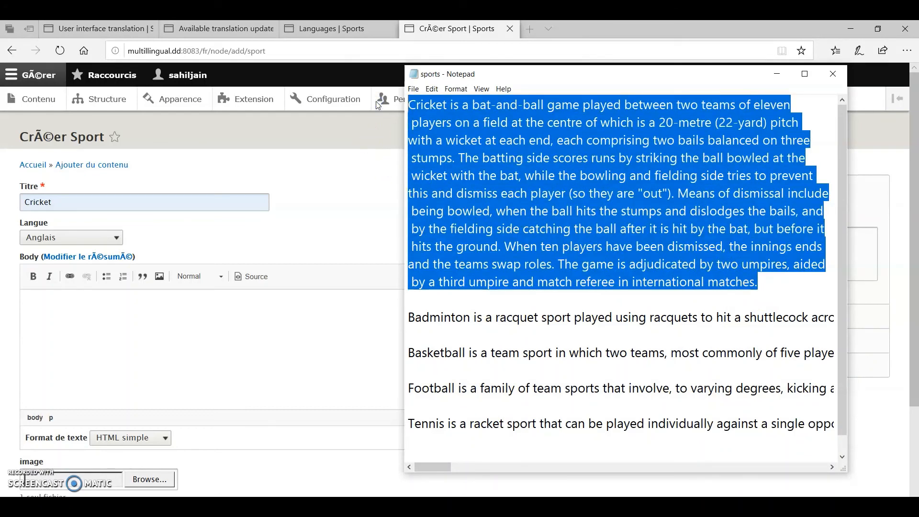
pyautogui.click(119, 299)
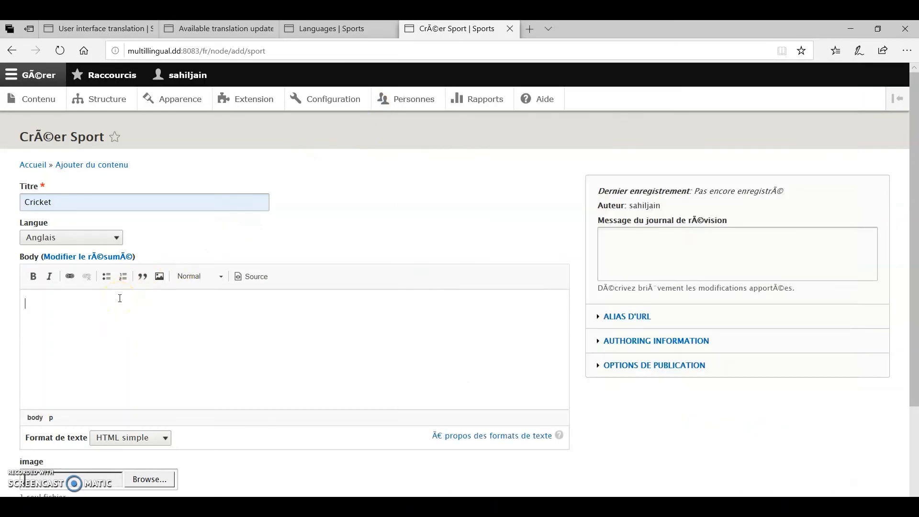
pyautogui.hotkey('ctrl', 'v')
# Browse for the entry's image in the multillingual folder inside gci on the Desktop.
pyautogui.scroll(-3, 120, 298)
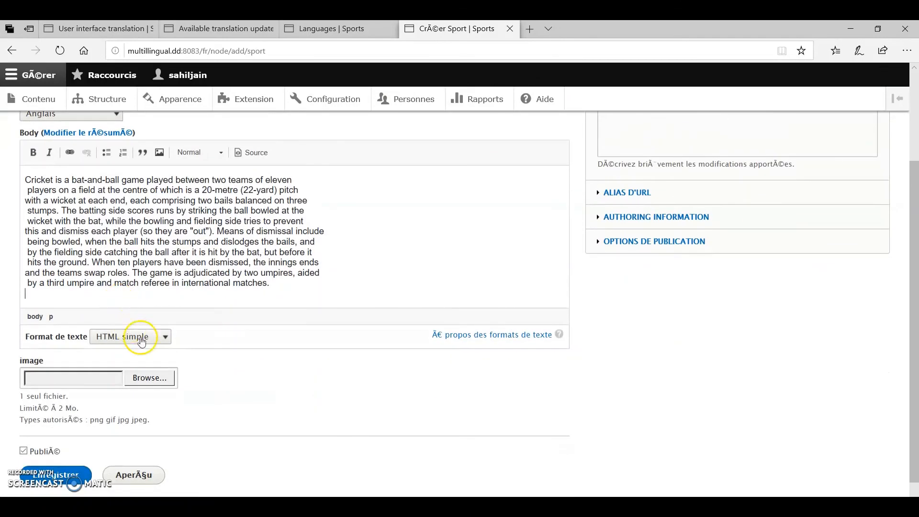
pyautogui.click(149, 379)
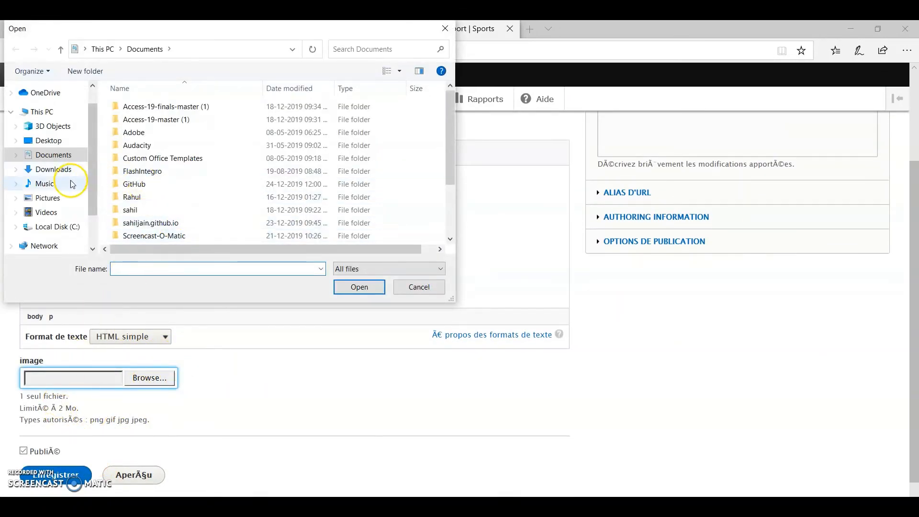
pyautogui.click(48, 227)
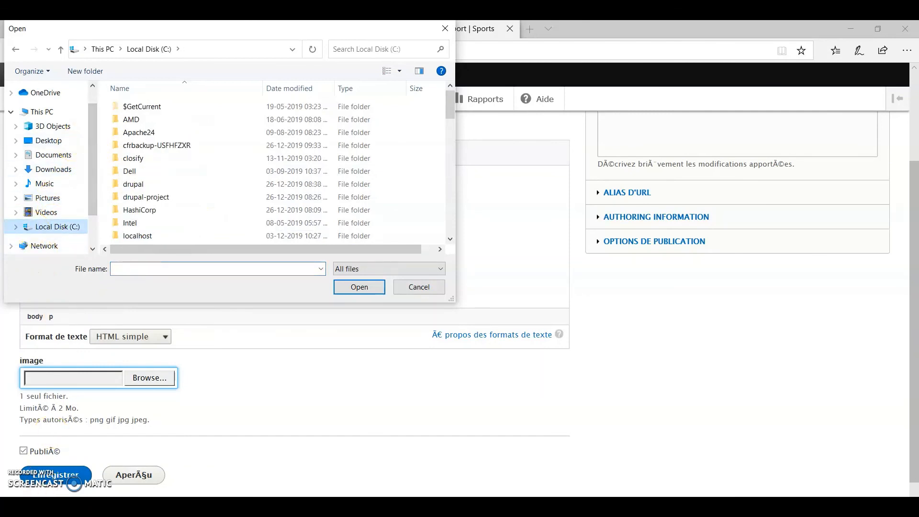
pyautogui.click(48, 140)
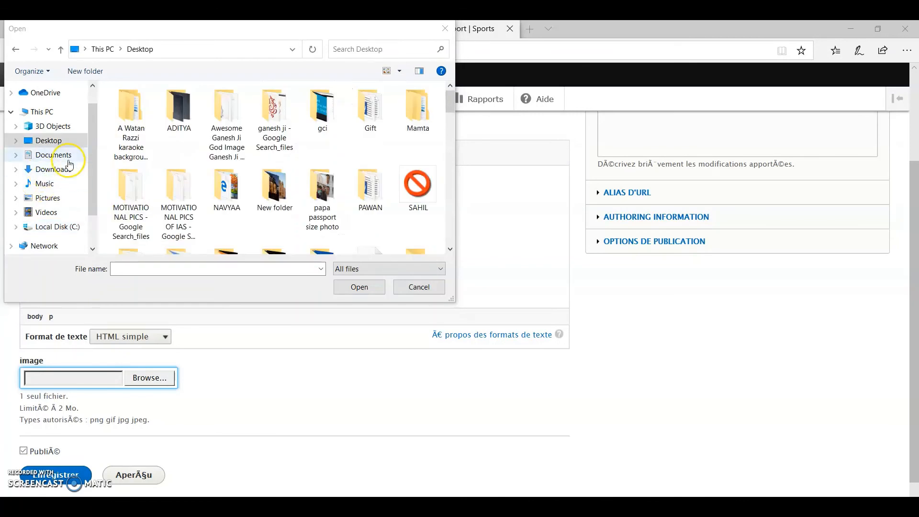
pyautogui.doubleClick(325, 134)
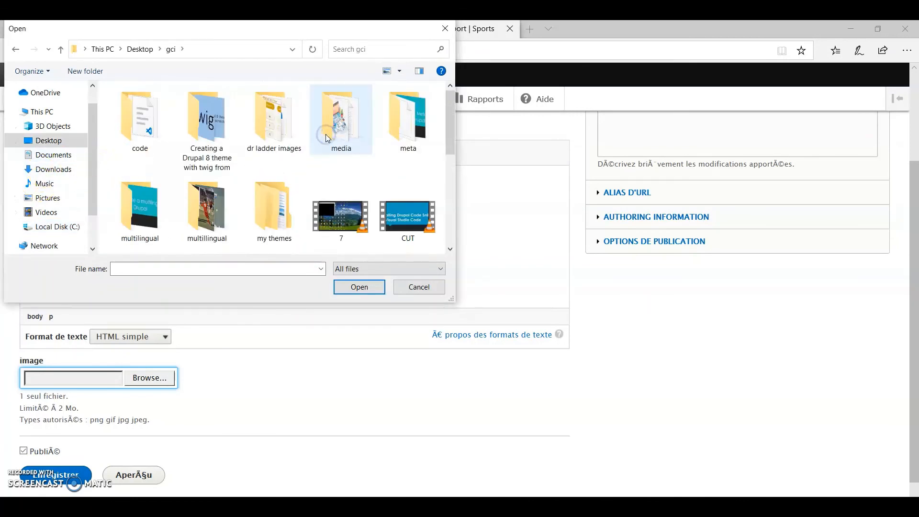
pyautogui.doubleClick(342, 137)
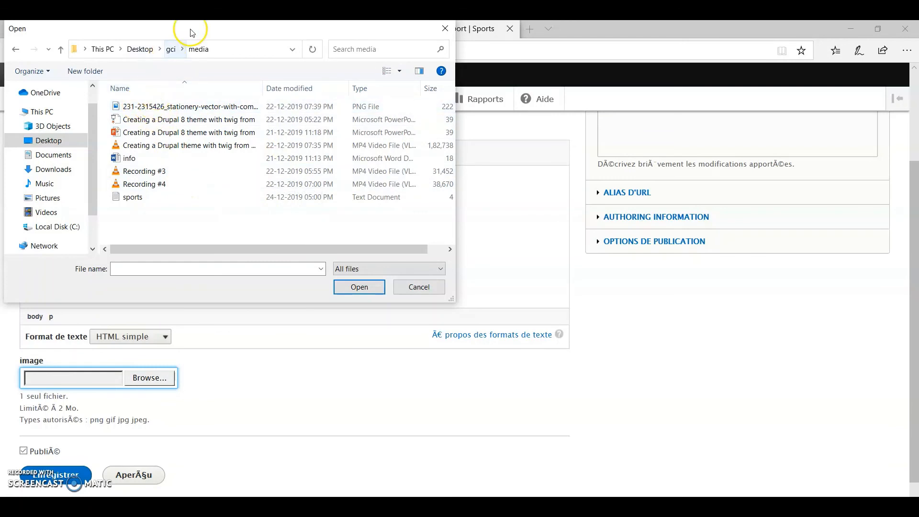
pyautogui.click(172, 48)
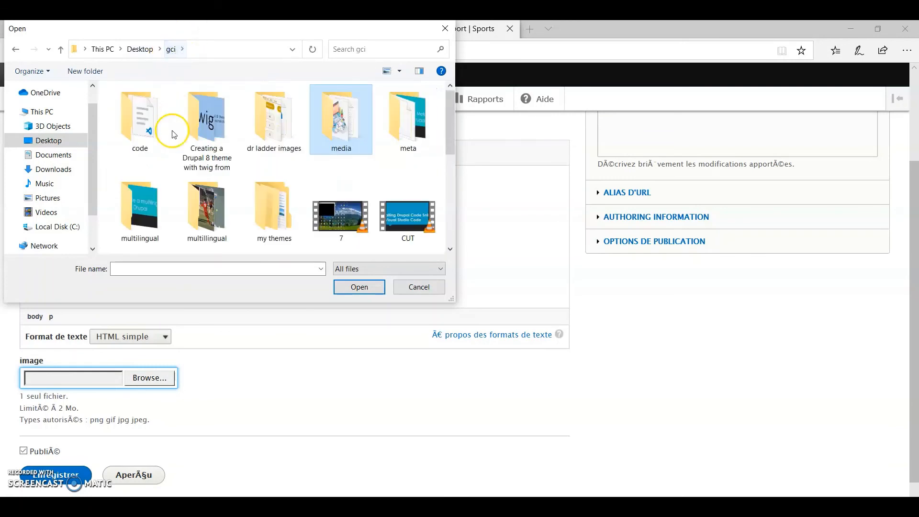
pyautogui.scroll(-2, 246, 183)
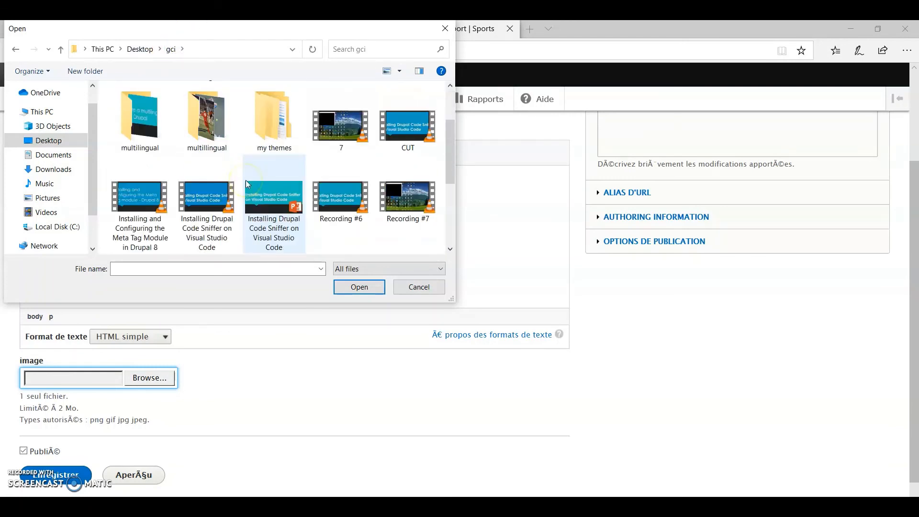
pyautogui.doubleClick(215, 130)
# Upload the JPG file download (1) as the Cricket entry's image.
pyautogui.scroll(-1, 193, 172)
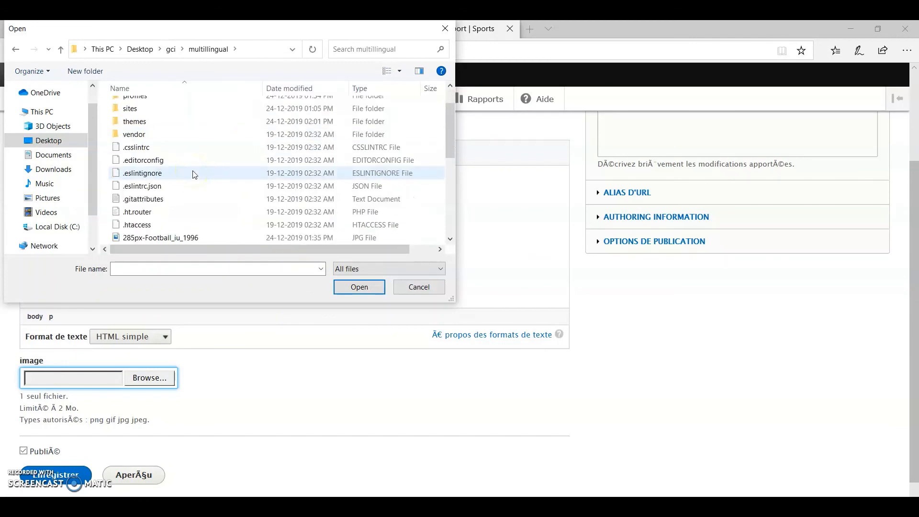
pyautogui.scroll(-3, 193, 174)
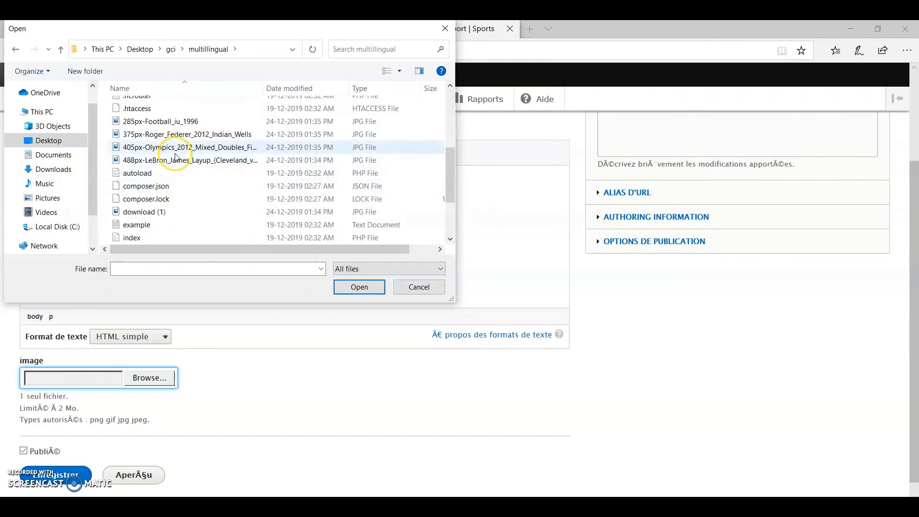
pyautogui.scroll(-2, 177, 158)
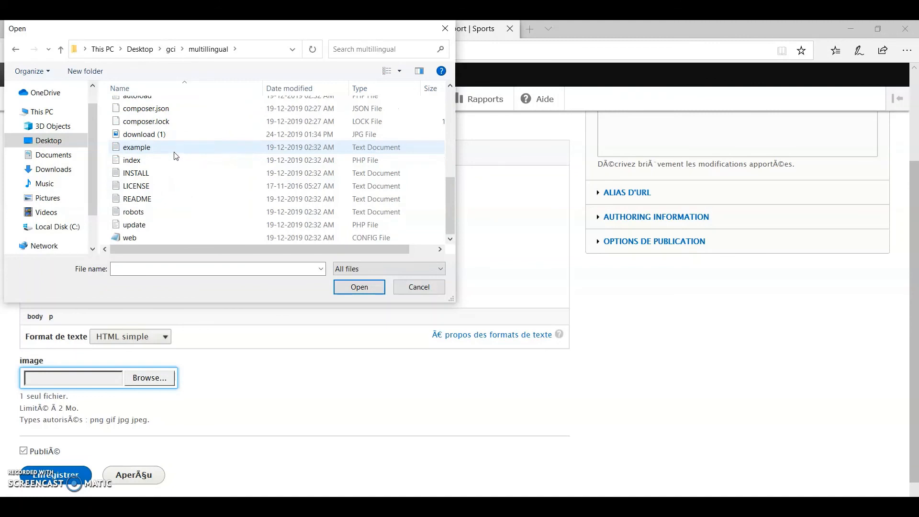
pyautogui.click(163, 134)
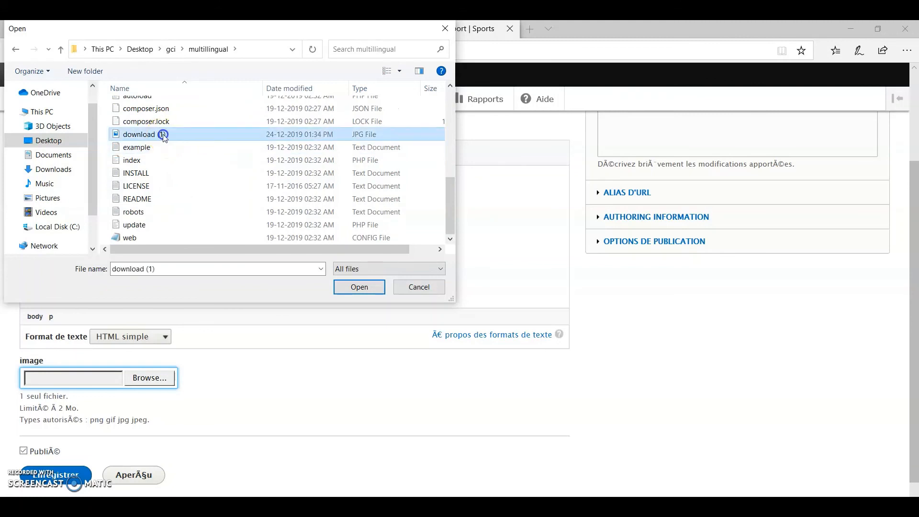
pyautogui.click(359, 287)
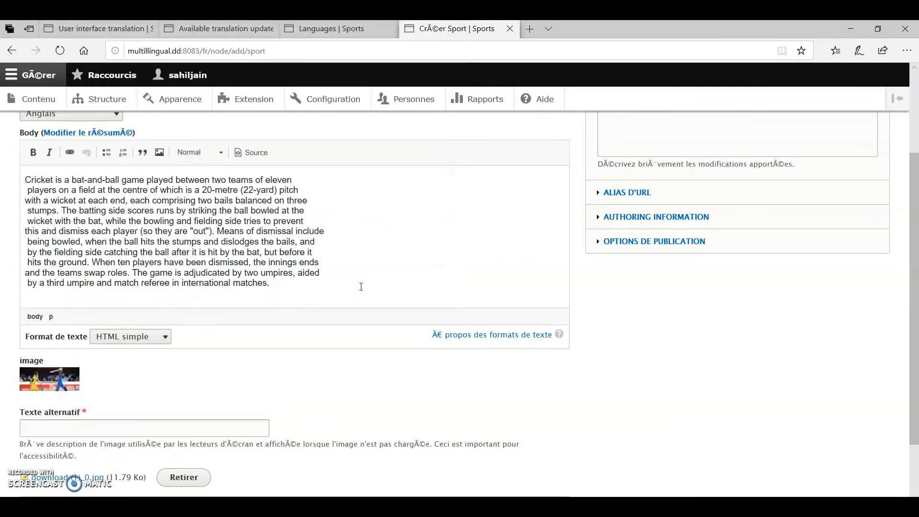
# Set the image's alternative text to cricket and save the new Sport entry.
pyautogui.scroll(-2, 190, 378)
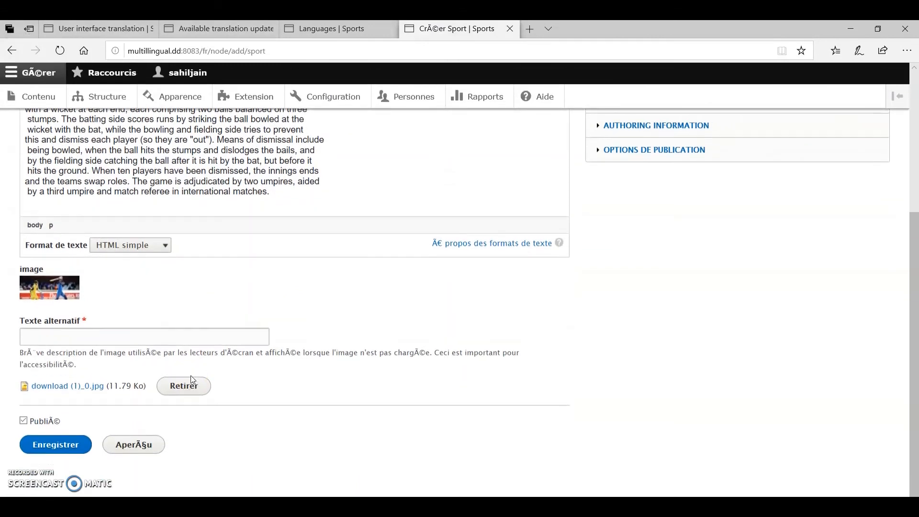
pyautogui.click(69, 448)
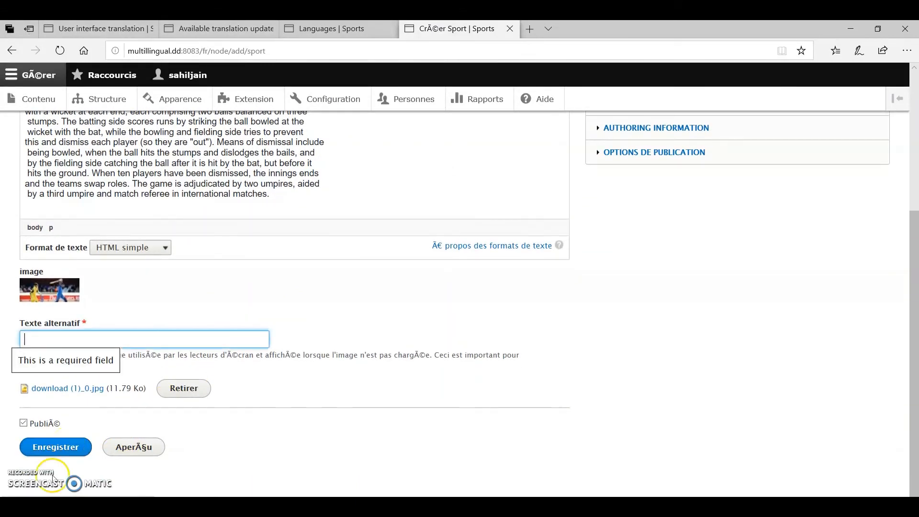
pyautogui.click(105, 340)
pyautogui.write('c')
pyautogui.press('Down')
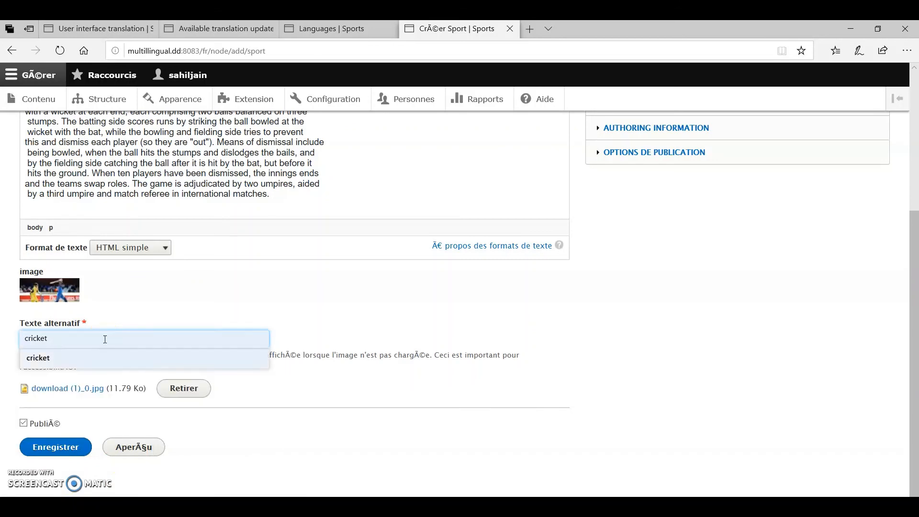
pyautogui.press('Return')
pyautogui.click(53, 442)
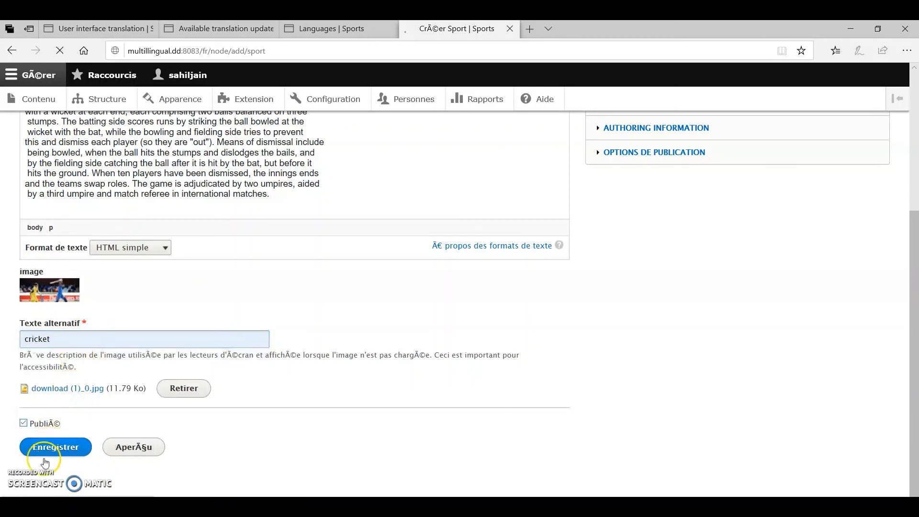
# Edit the newly created Cricket entry from the content list, set its language to French and save it.
pyautogui.scroll(-4, 246, 447)
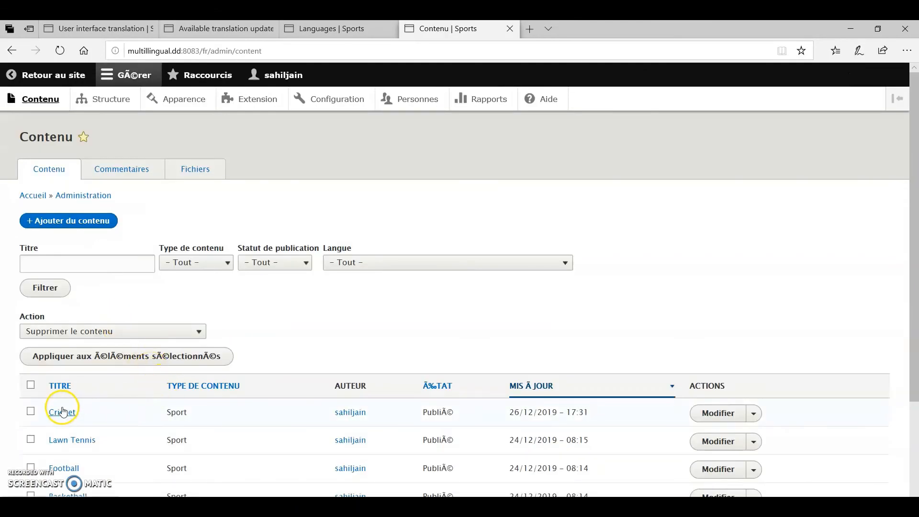
pyautogui.click(718, 413)
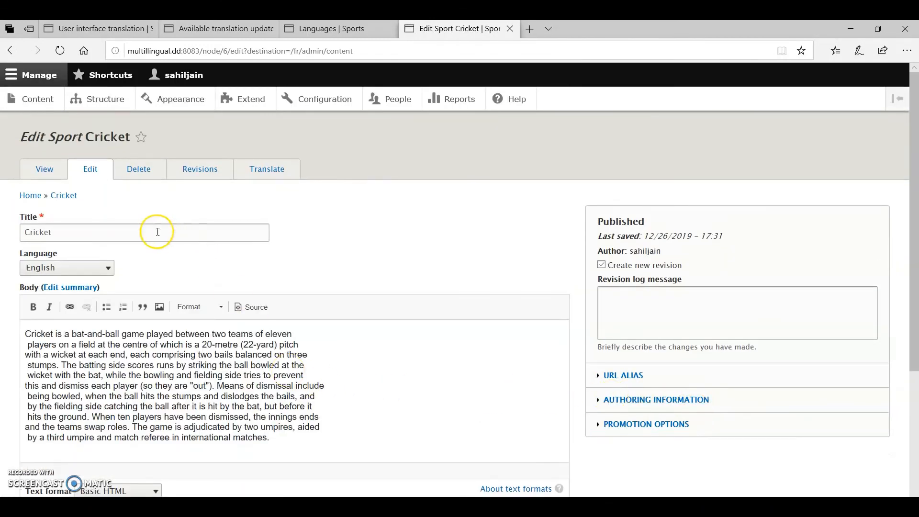
pyautogui.click(105, 275)
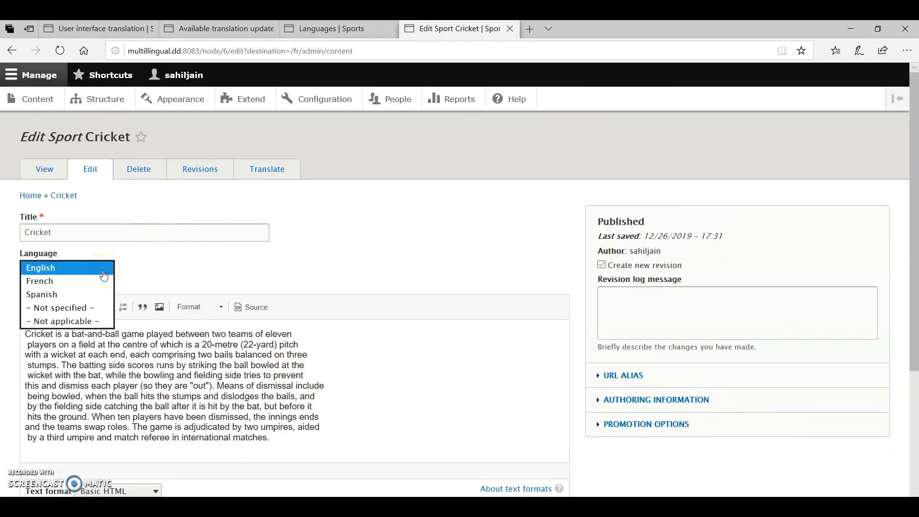
pyautogui.click(76, 285)
pyautogui.scroll(-5, 77, 289)
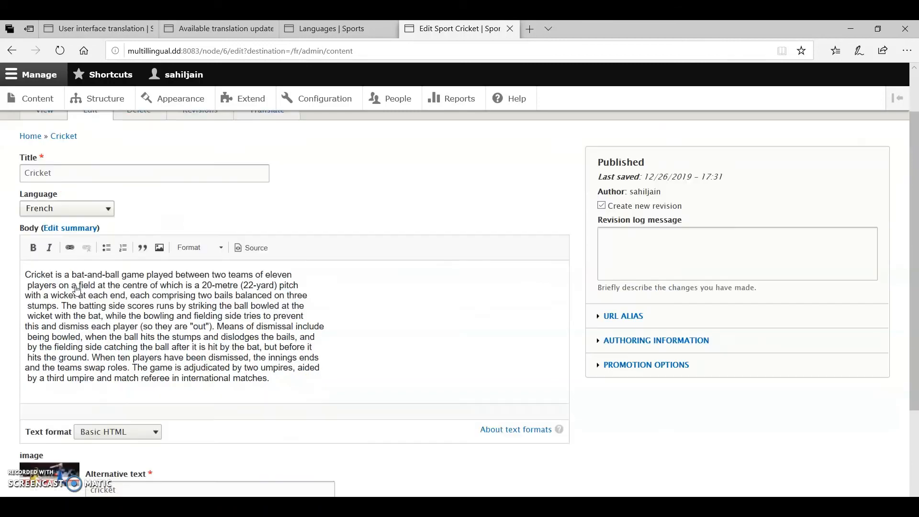
pyautogui.click(42, 446)
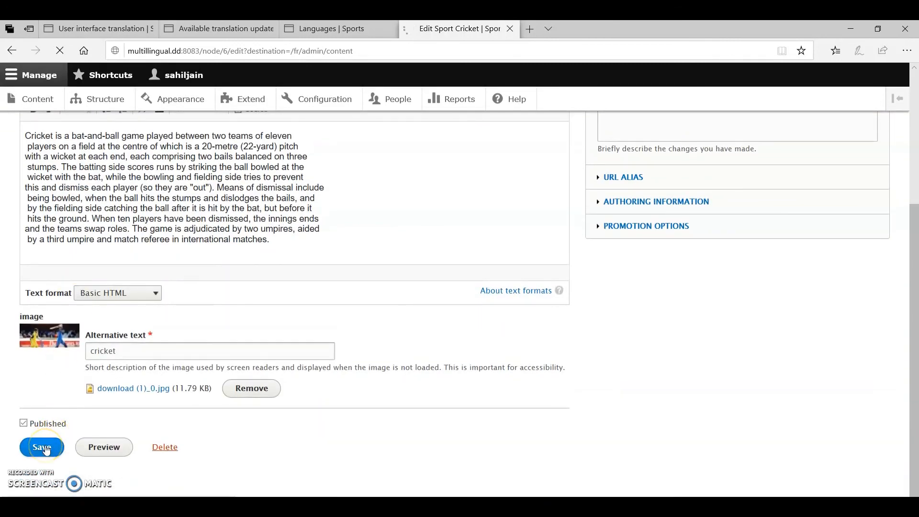